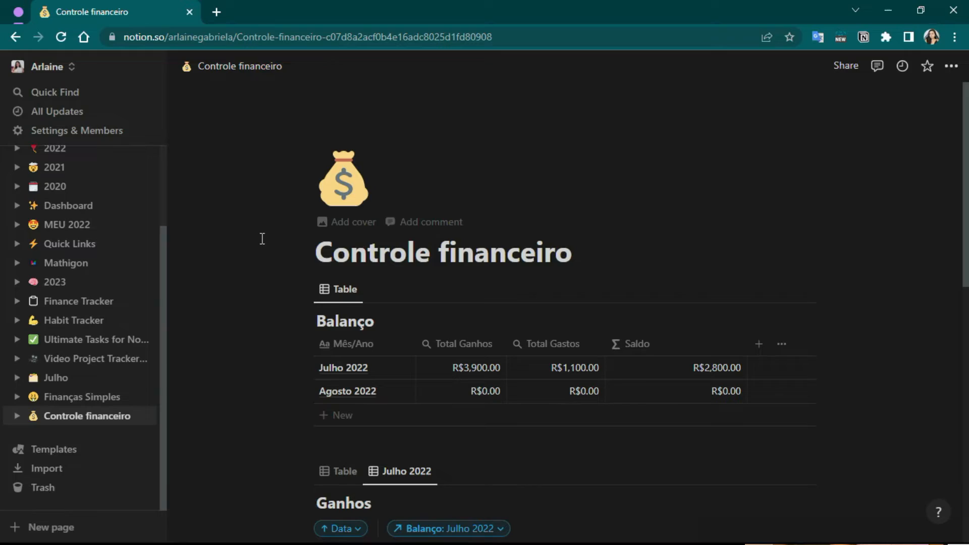
{"action": "scroll", "coordinate": [262, 239], "scroll_direction": "down", "scroll_amount": 5}
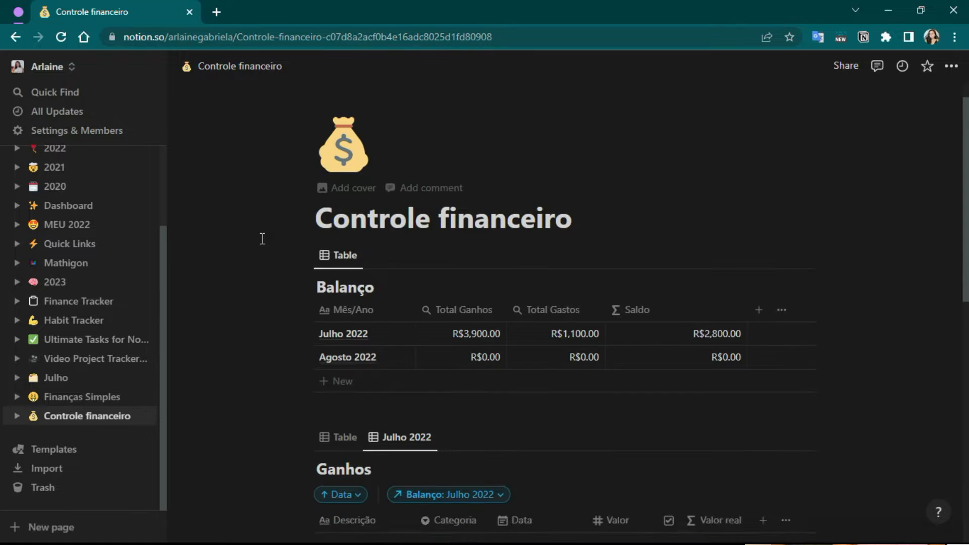
{"action": "scroll", "coordinate": [276, 268], "scroll_direction": "down", "scroll_amount": 6}
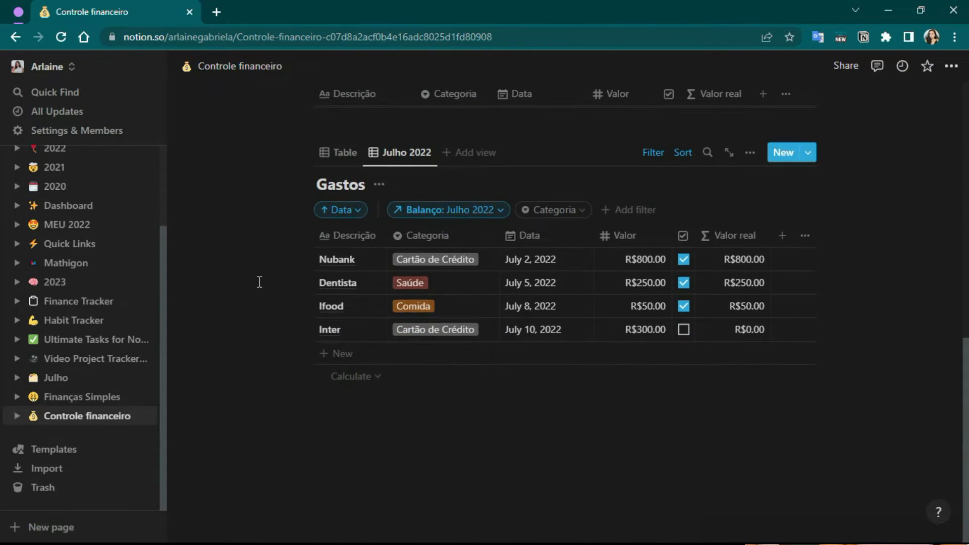
{"action": "scroll", "coordinate": [260, 282], "scroll_direction": "up", "scroll_amount": 7}
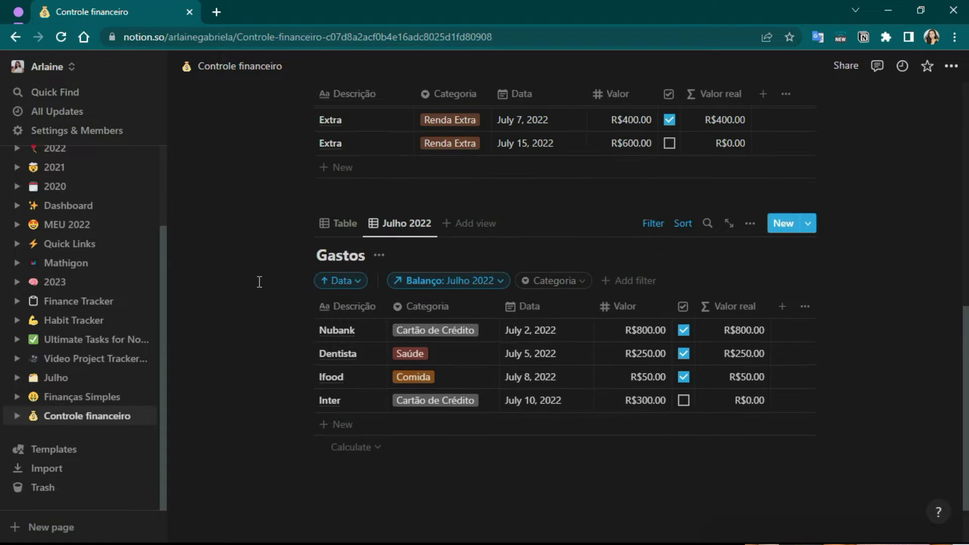
{"action": "scroll", "coordinate": [258, 281], "scroll_direction": "up", "scroll_amount": 5}
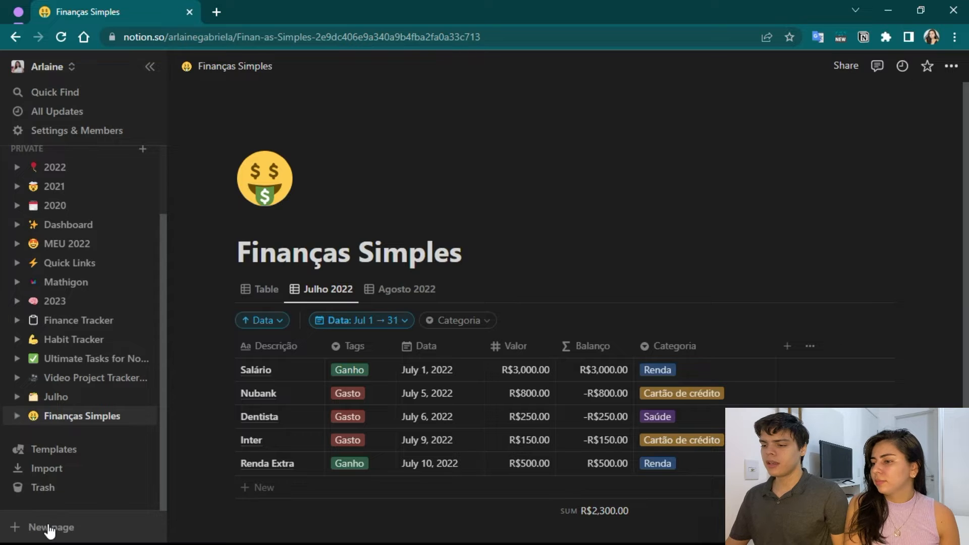
Create a new private page titled "Controle financeiro" and open it as a full page.
{"action": "left_click", "coordinate": [49, 528]}
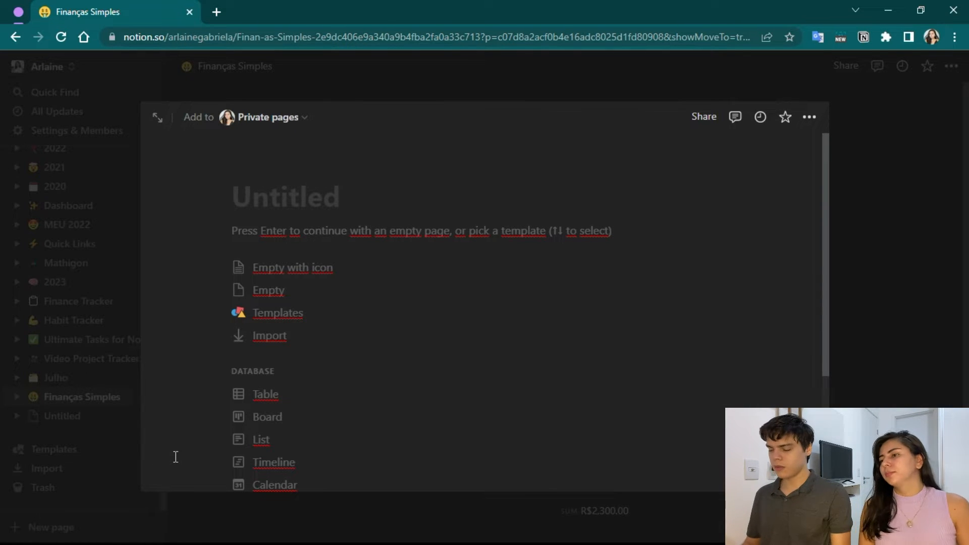
{"action": "key", "text": "Caps_Lock"}
{"action": "type", "text": "c"}
{"action": "key", "text": "Caps_Lock"}
{"action": "type", "text": "Ontrole financeiro"}
{"action": "key", "text": "Return"}
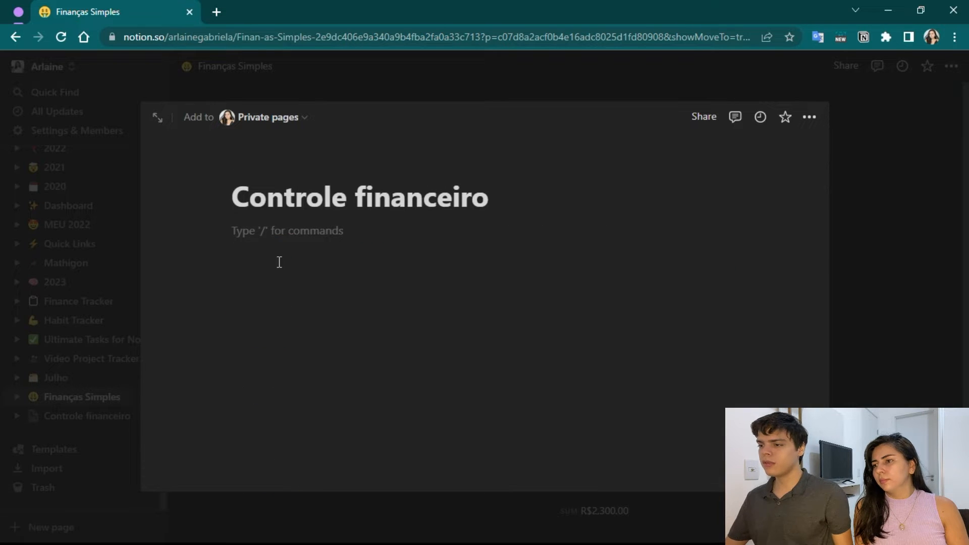
{"action": "left_click", "coordinate": [156, 119]}
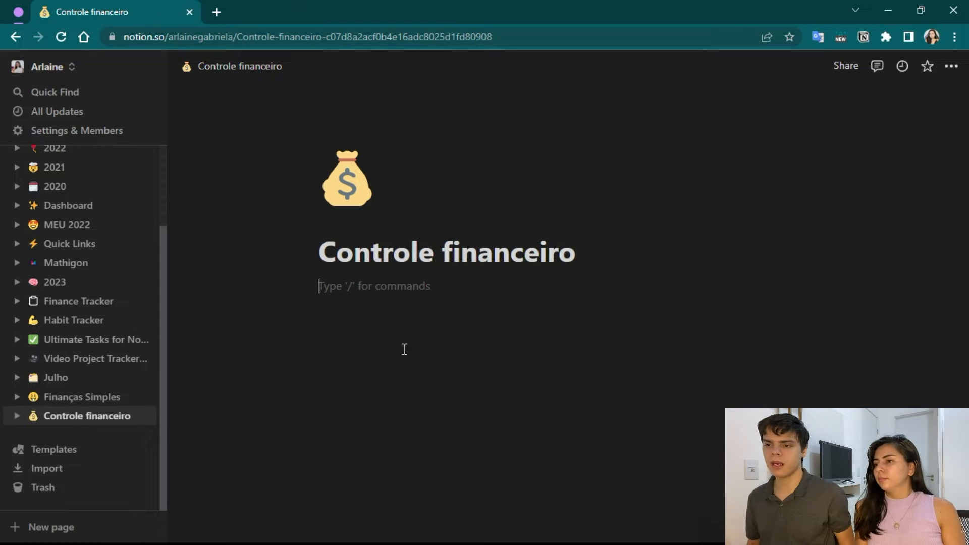
Insert an inline database in the page body and title it "Ganhos".
{"action": "key", "text": "Return"}
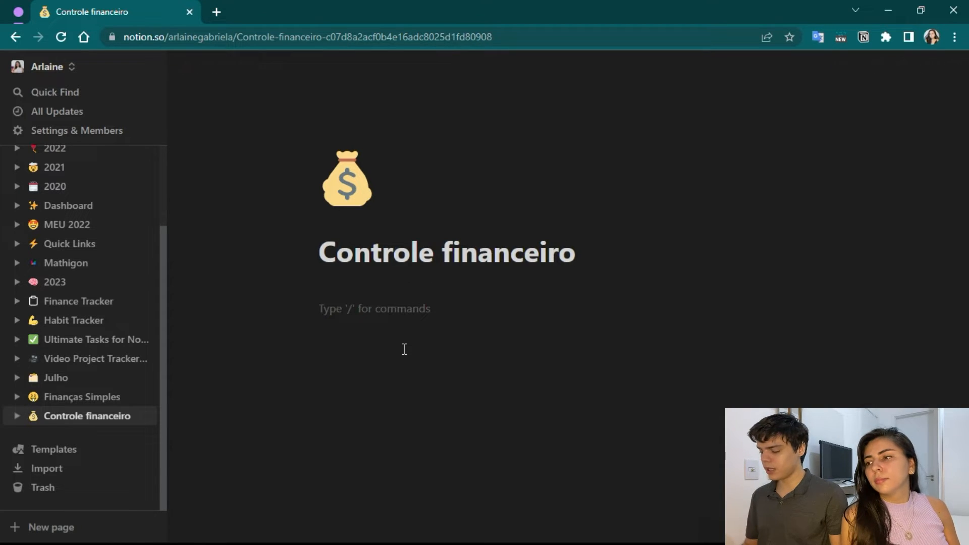
{"action": "type", "text": "/"}
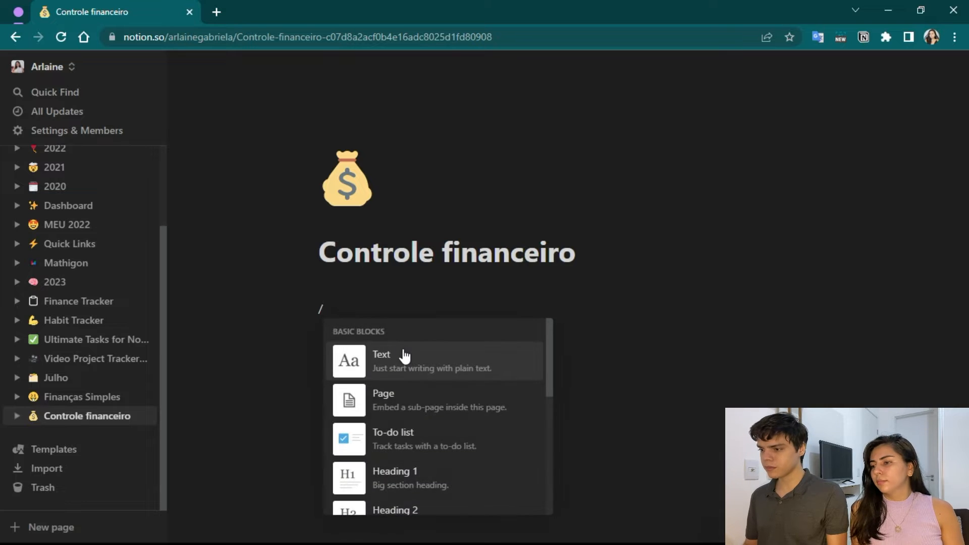
{"action": "left_click", "coordinate": [405, 356]}
{"action": "type", "text": "/data"}
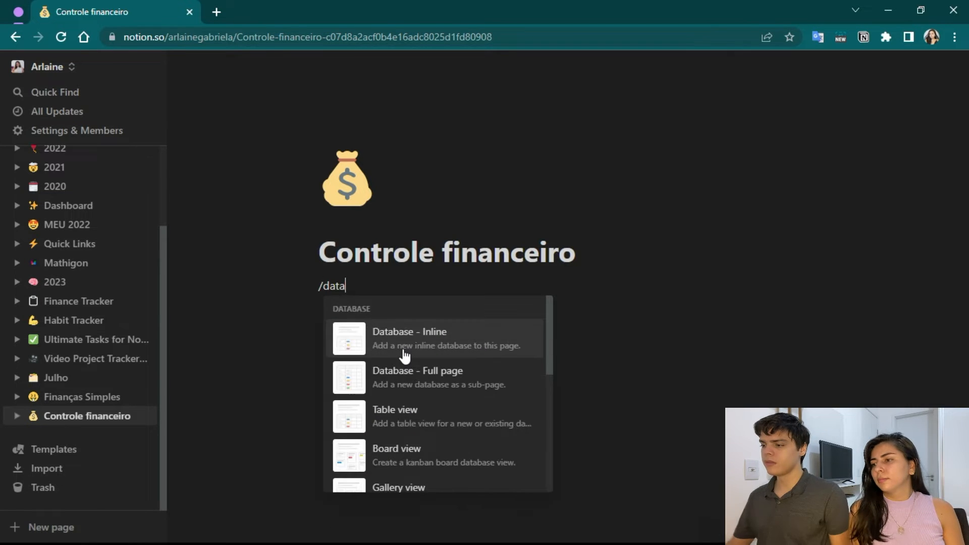
{"action": "left_click", "coordinate": [405, 357]}
{"action": "type", "text": "Ganhos"}
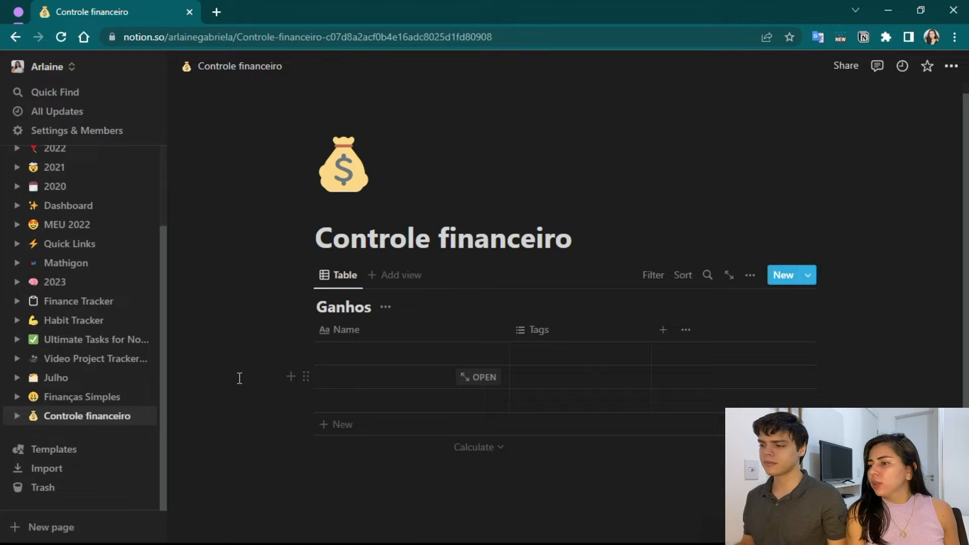
Rename the Ganhos table's Name property to "Descrição".
{"action": "left_click", "coordinate": [359, 332]}
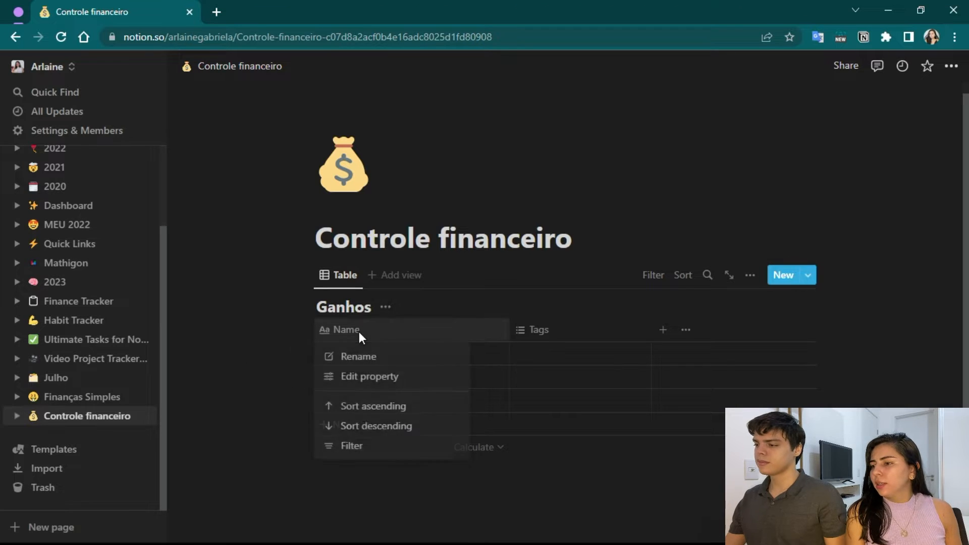
{"action": "scroll", "coordinate": [375, 361], "scroll_direction": "down", "scroll_amount": 1}
{"action": "left_click", "coordinate": [375, 361]}
{"action": "key", "text": "Caps_Lock"}
{"action": "type", "text": "d"}
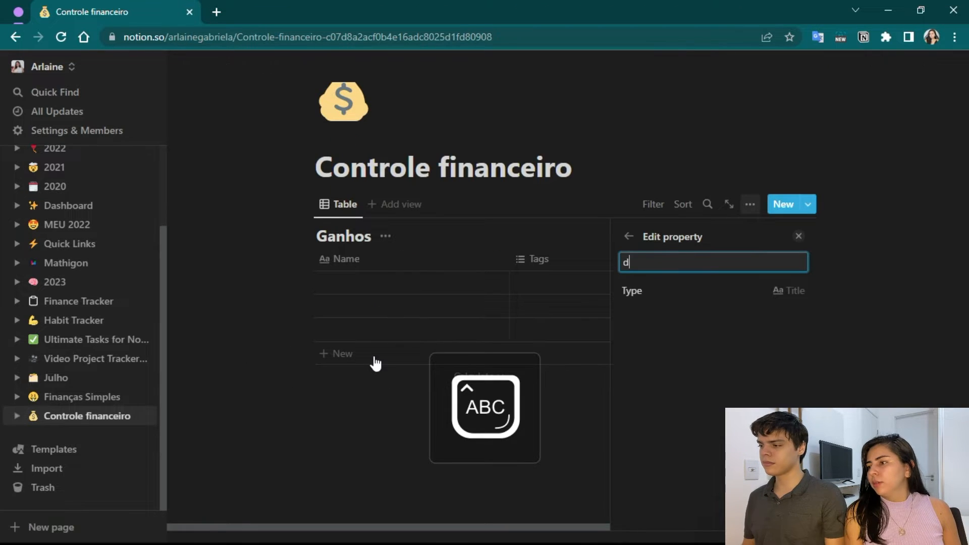
{"action": "type", "text": "E"}
{"action": "key", "text": "BackSpace"}
{"action": "key", "text": "BackSpace"}
{"action": "type", "text": "D"}
{"action": "key", "text": "Caps_Lock"}
{"action": "type", "text": "es"}
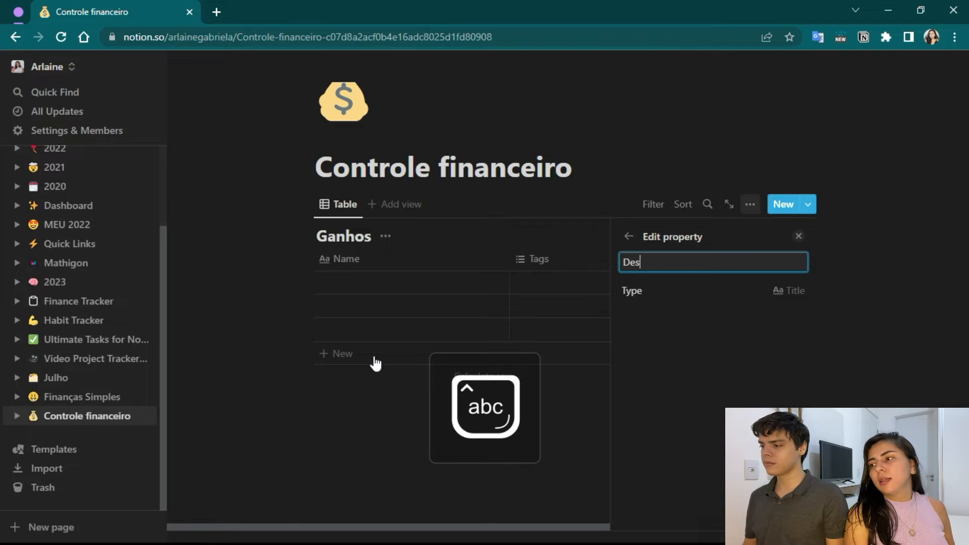
{"action": "type", "text": "crição"}
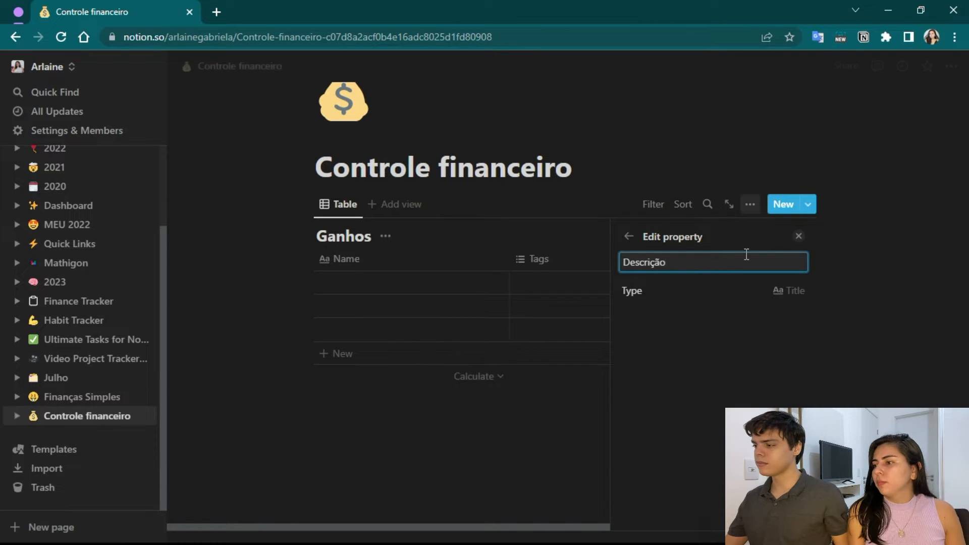
{"action": "left_click", "coordinate": [791, 245]}
Rename the Tags property to "Data" and change its type to Date.
{"action": "left_click", "coordinate": [578, 267]}
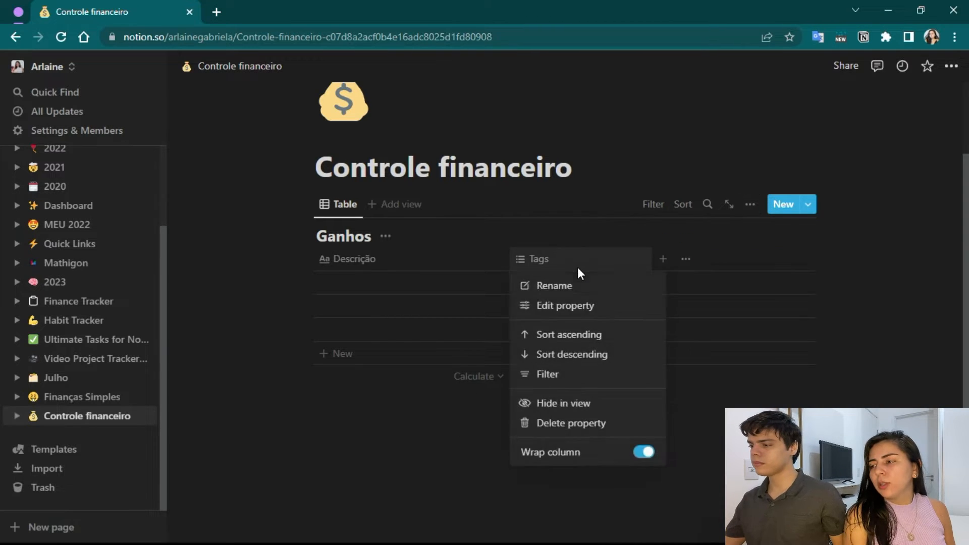
{"action": "left_click", "coordinate": [558, 290]}
{"action": "key", "text": "Caps_Lock"}
{"action": "type", "text": "D"}
{"action": "key", "text": "Caps_Lock"}
{"action": "type", "text": "at"}
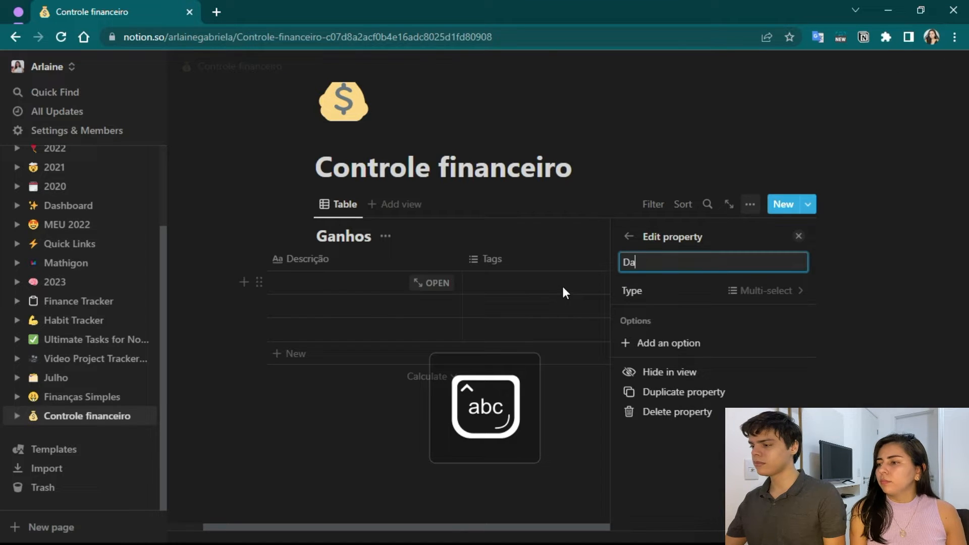
{"action": "left_click", "coordinate": [763, 299]}
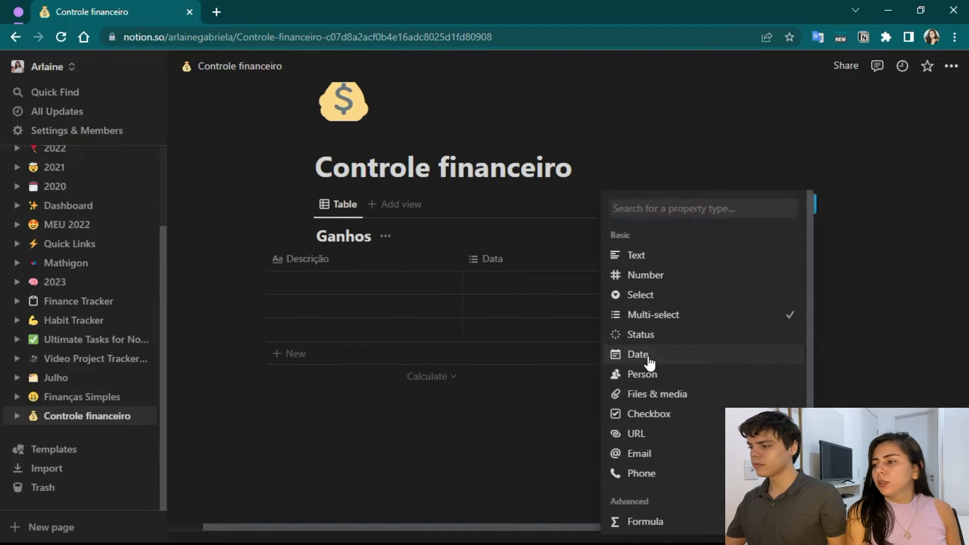
{"action": "left_click", "coordinate": [644, 356]}
{"action": "left_click", "coordinate": [804, 242]}
Add a new property named "Valor" to the Ganhos table with the Number type.
{"action": "left_click", "coordinate": [682, 259]}
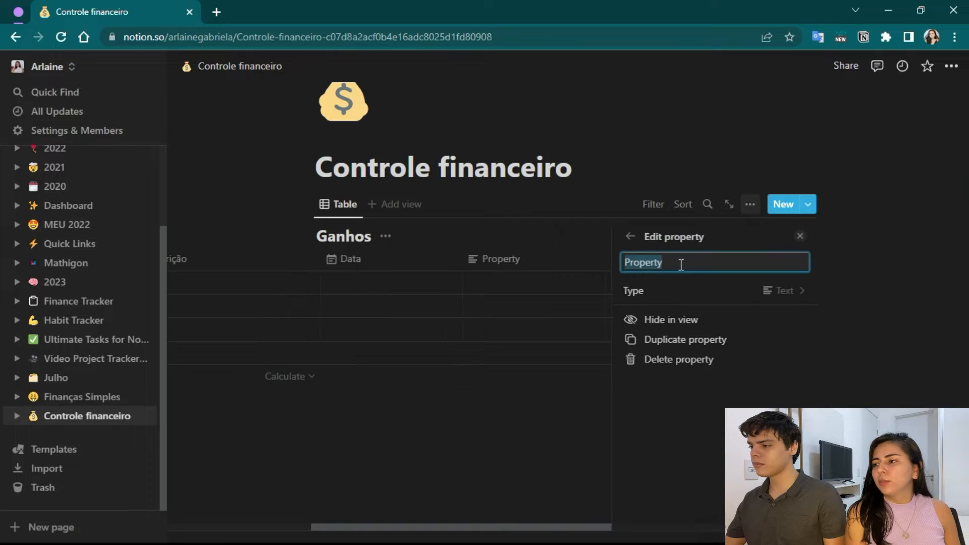
{"action": "key", "text": "Caps_Lock"}
{"action": "type", "text": "V"}
{"action": "key", "text": "Caps_Lock"}
{"action": "type", "text": "alor"}
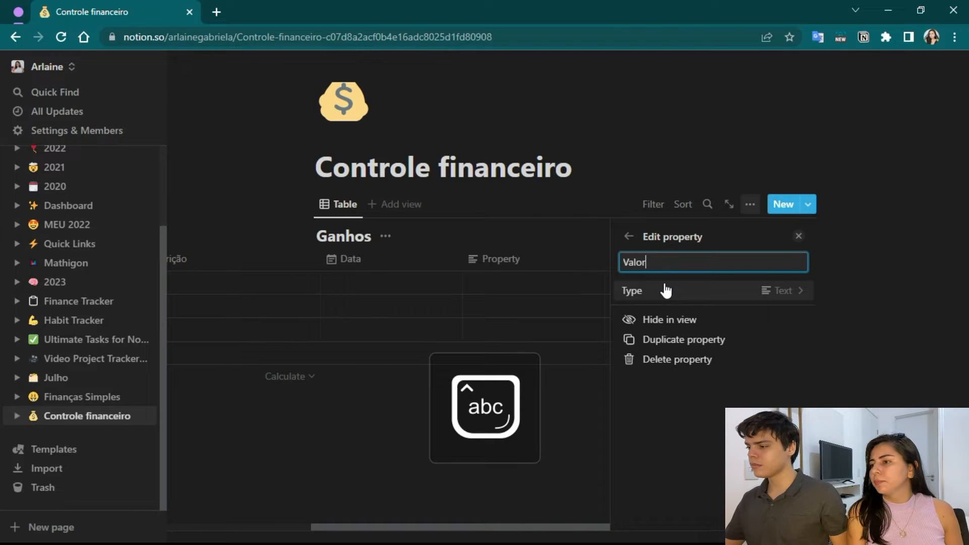
{"action": "left_click", "coordinate": [793, 300]}
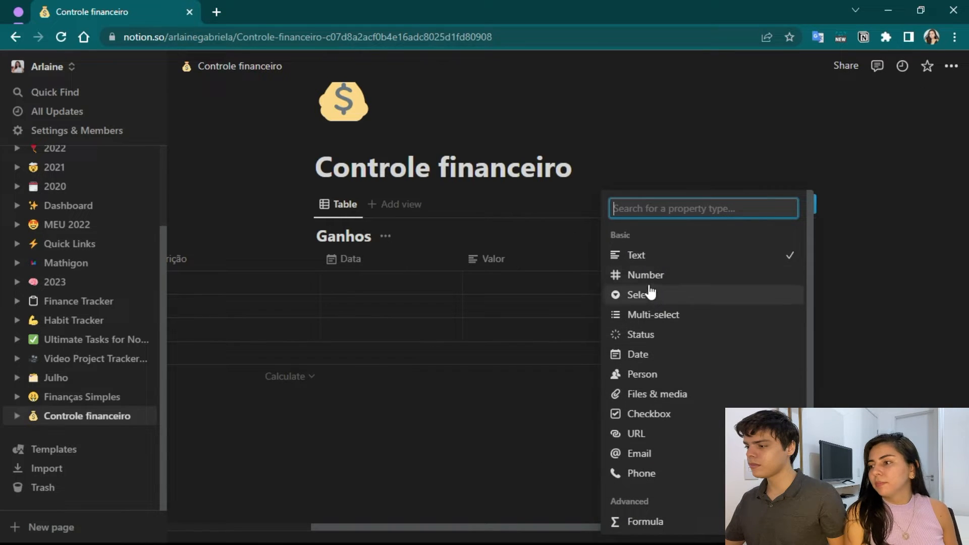
{"action": "left_click", "coordinate": [647, 276]}
{"action": "left_click", "coordinate": [801, 243]}
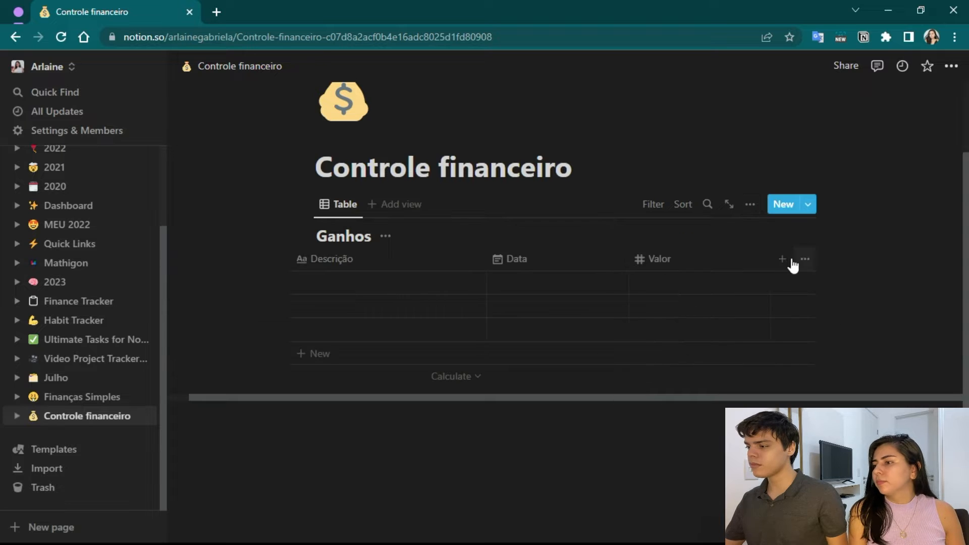
Set the number format of the Valor property to Real.
{"action": "left_click", "coordinate": [506, 287]}
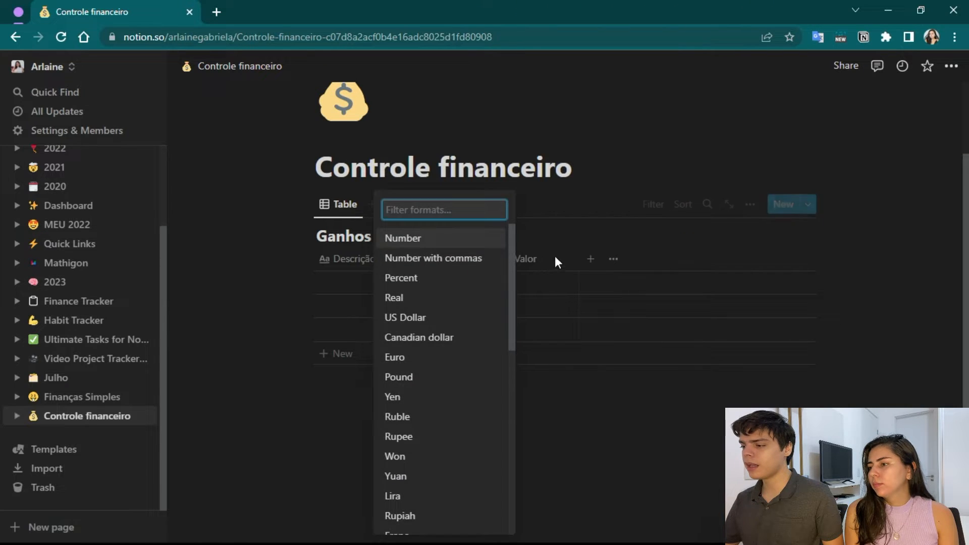
{"action": "left_click", "coordinate": [556, 257]}
{"action": "left_click", "coordinate": [501, 286]}
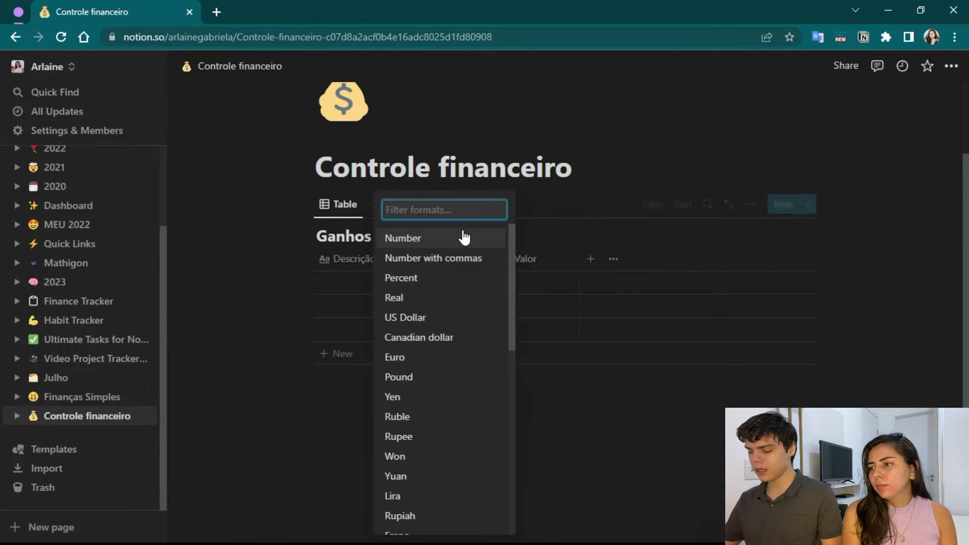
{"action": "type", "text": "re"}
{"action": "left_click", "coordinate": [415, 345]}
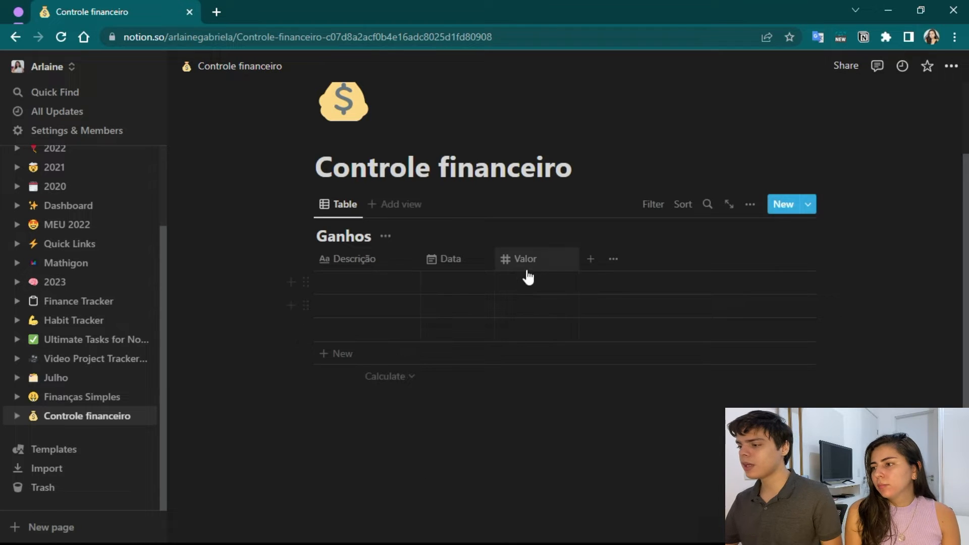
Add a new property named "Categoria" to the Ganhos table with the Select type.
{"action": "left_click", "coordinate": [591, 260]}
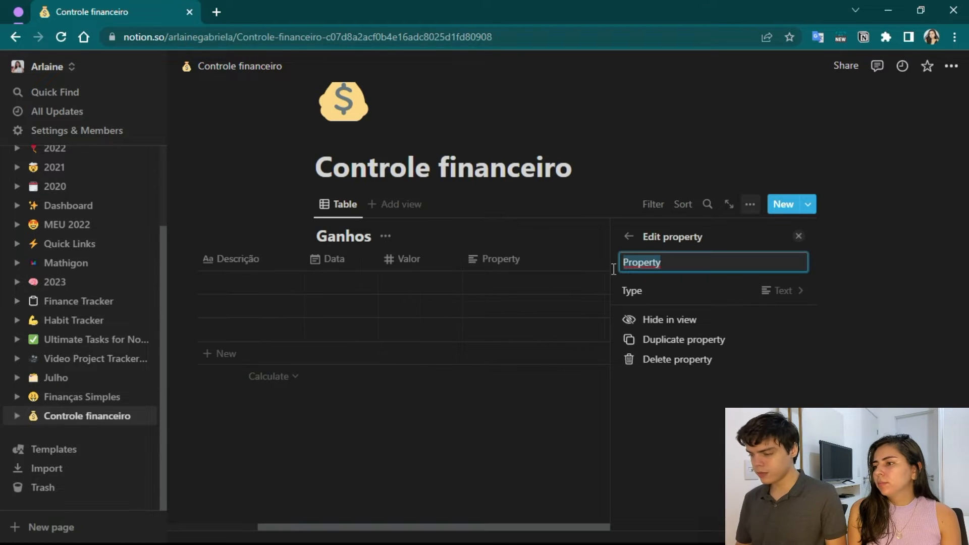
{"action": "type", "text": "Cateog"}
{"action": "key", "text": "BackSpace"}
{"action": "key", "text": "BackSpace"}
{"action": "type", "text": "goria"}
{"action": "left_click", "coordinate": [785, 295]}
{"action": "left_click", "coordinate": [653, 296]}
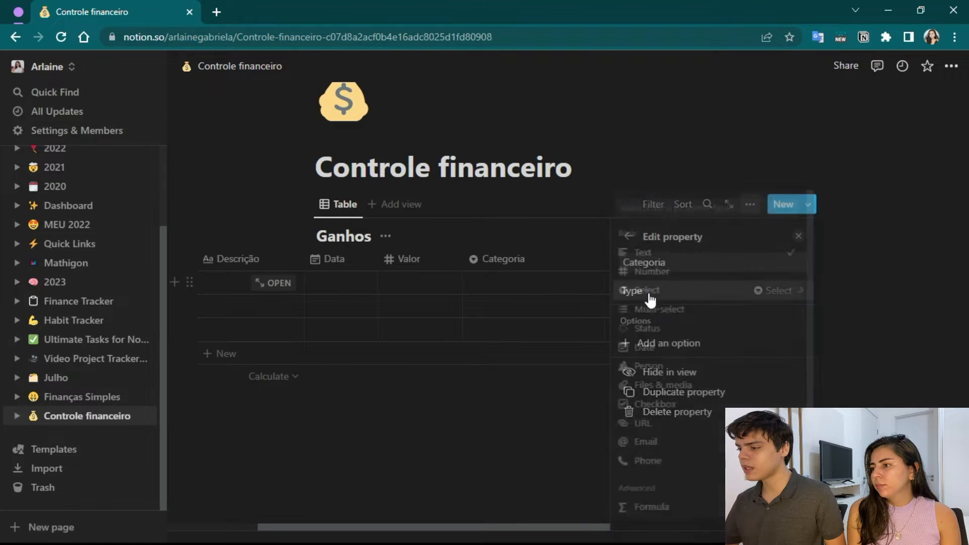
Add the options "Salário" and "Renda Extra" to the Categoria property.
{"action": "left_click", "coordinate": [641, 344]}
{"action": "type", "text": "Salário"}
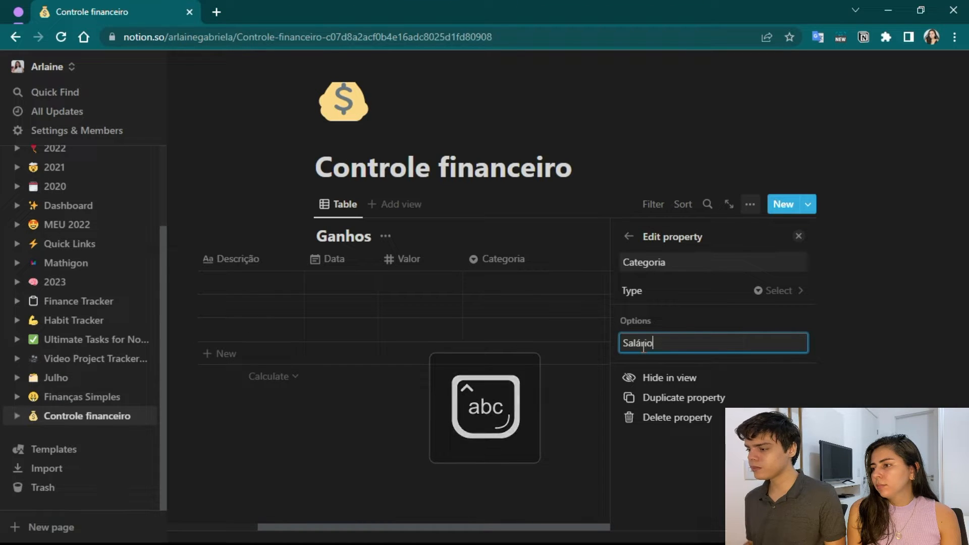
{"action": "key", "text": "Return"}
{"action": "type", "text": "Renda Extra"}
{"action": "left_click", "coordinate": [799, 241]}
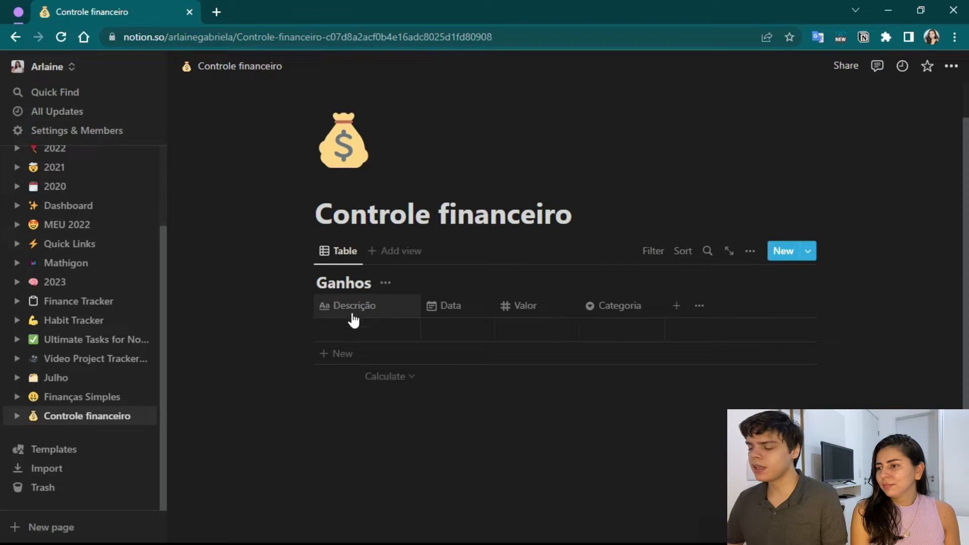
Enter "Trabalho" as the description of the empty row in the Ganhos table.
{"action": "left_click", "coordinate": [346, 328]}
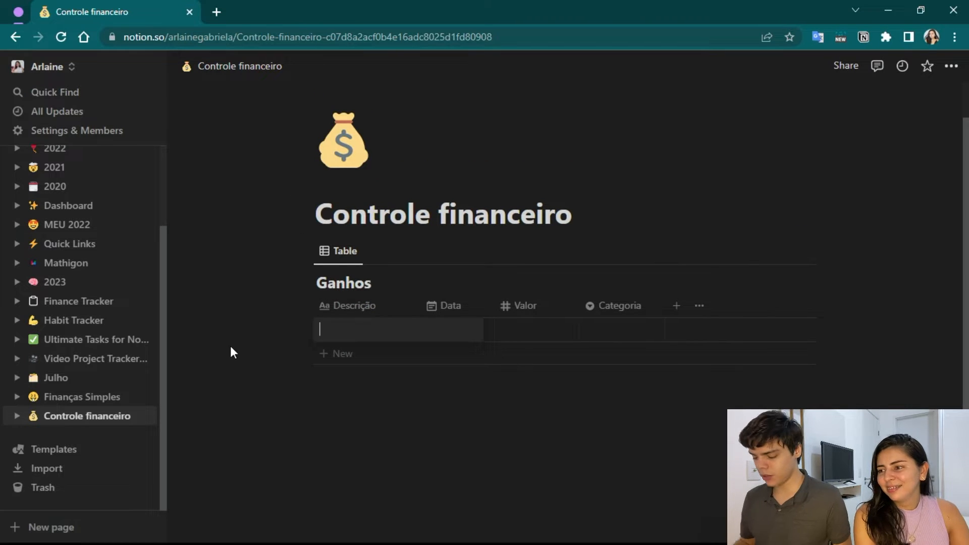
{"action": "key", "text": "Caps_Lock"}
{"action": "type", "text": "t"}
{"action": "key", "text": "Caps_Lock"}
{"action": "type", "text": "RA"}
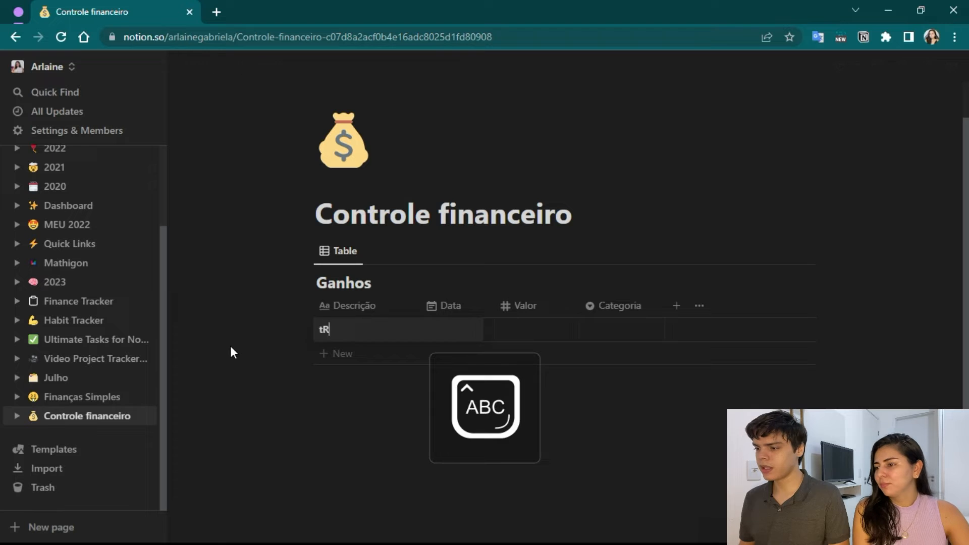
{"action": "key", "text": "BackSpace"}
{"action": "key", "text": "BackSpace"}
{"action": "key", "text": "BackSpace"}
{"action": "type", "text": "T"}
{"action": "key", "text": "Caps_Lock"}
{"action": "type", "text": "ra"}
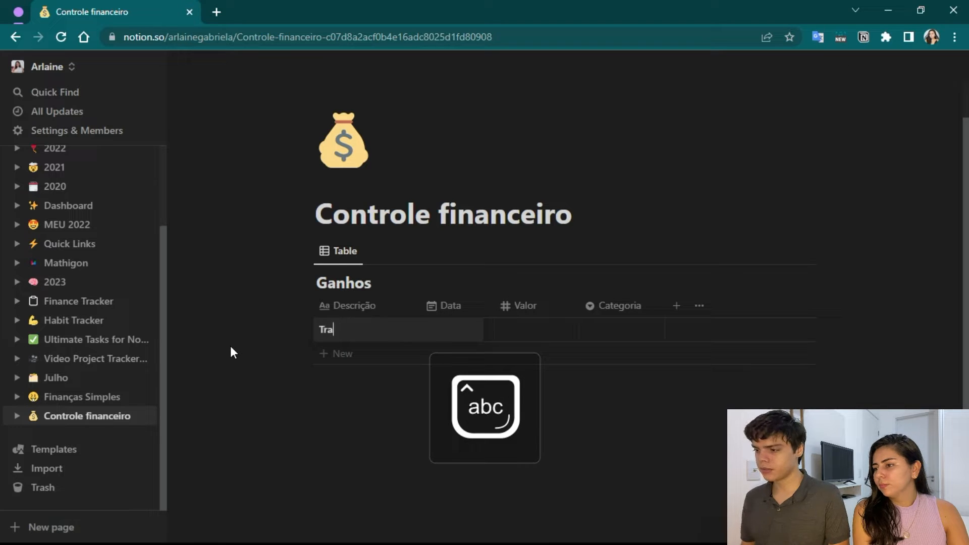
{"action": "type", "text": "balho"}
{"action": "key", "text": "Return"}
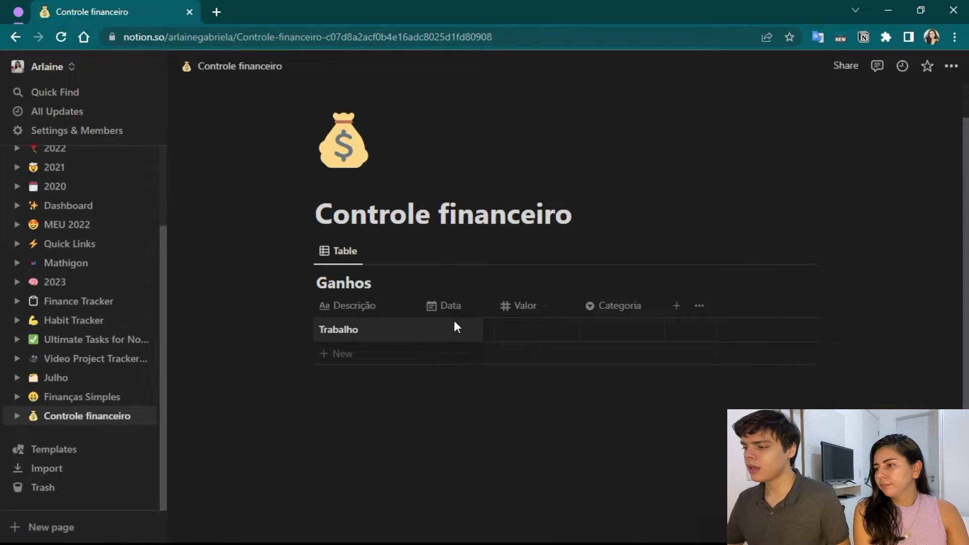
Set the date of the Trabalho entry to July 1, 2022.
{"action": "left_click", "coordinate": [448, 331]}
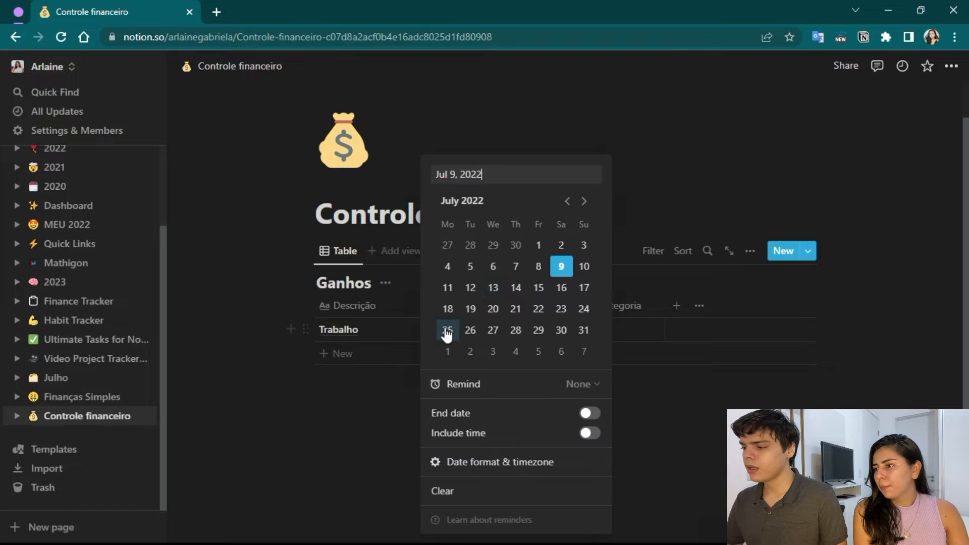
{"action": "left_click", "coordinate": [547, 251]}
{"action": "key", "text": "Escape"}
Set the Trabalho entry's Valor to 3000 and its Categoria to Salário in the Ganhos table.
{"action": "left_click", "coordinate": [537, 323]}
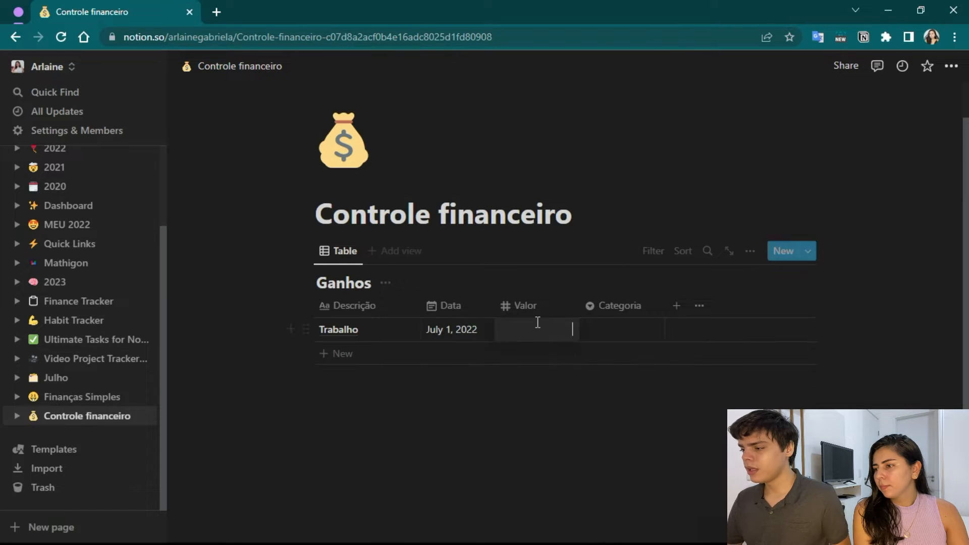
{"action": "type", "text": "3000"}
{"action": "key", "text": "Return"}
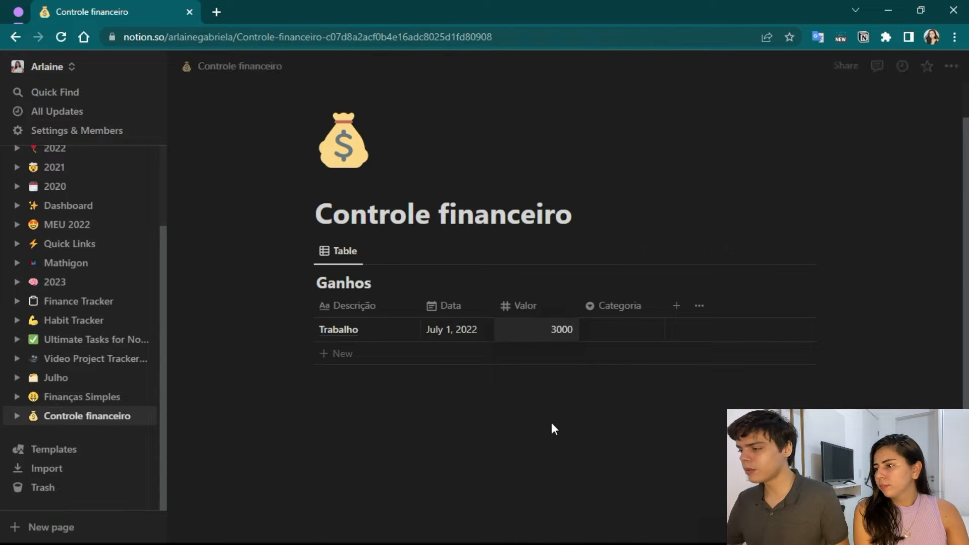
{"action": "left_click", "coordinate": [613, 328]}
{"action": "left_click", "coordinate": [628, 397]}
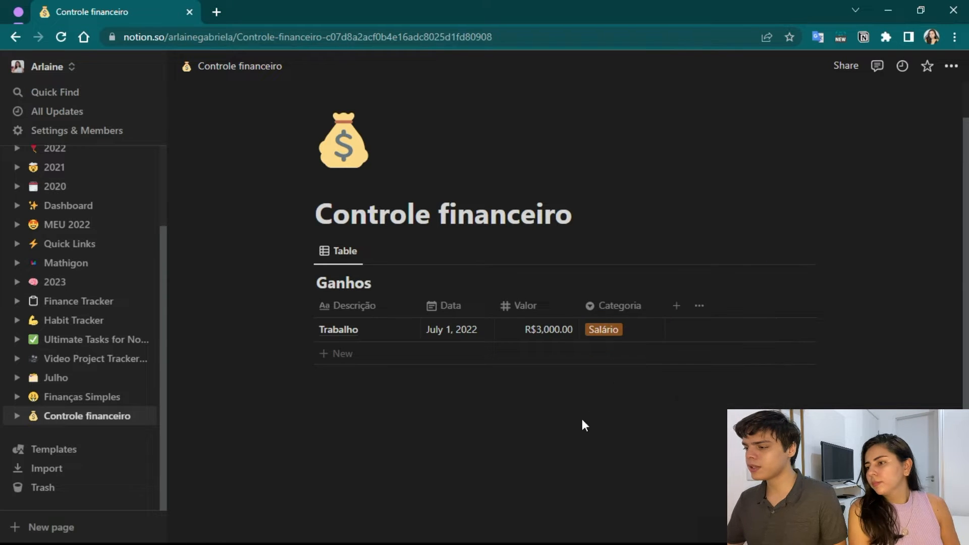
Add a new row to the Ganhos table with the description "Renda Extra".
{"action": "left_click", "coordinate": [354, 354]}
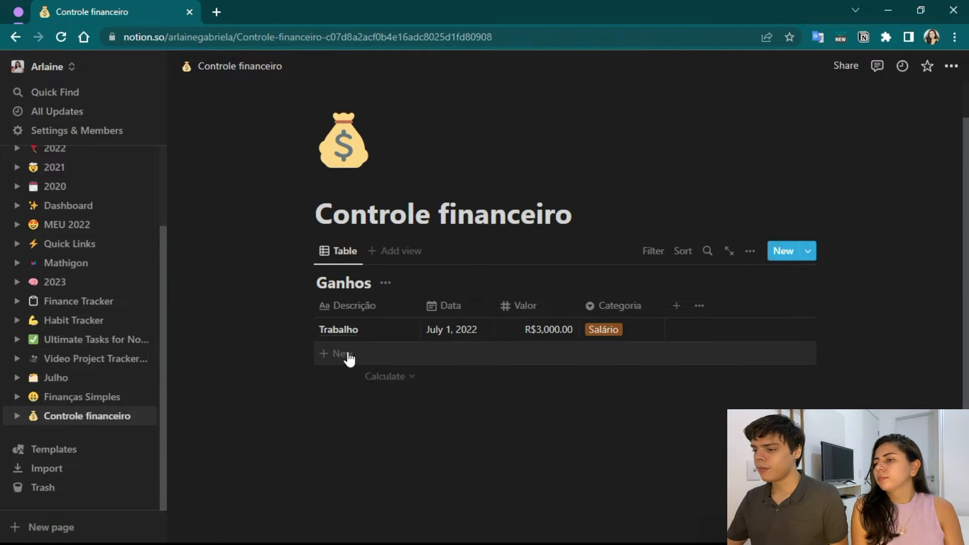
{"action": "key", "text": "Caps_Lock"}
{"action": "type", "text": "R"}
{"action": "key", "text": "Caps_Lock"}
{"action": "type", "text": "enda"}
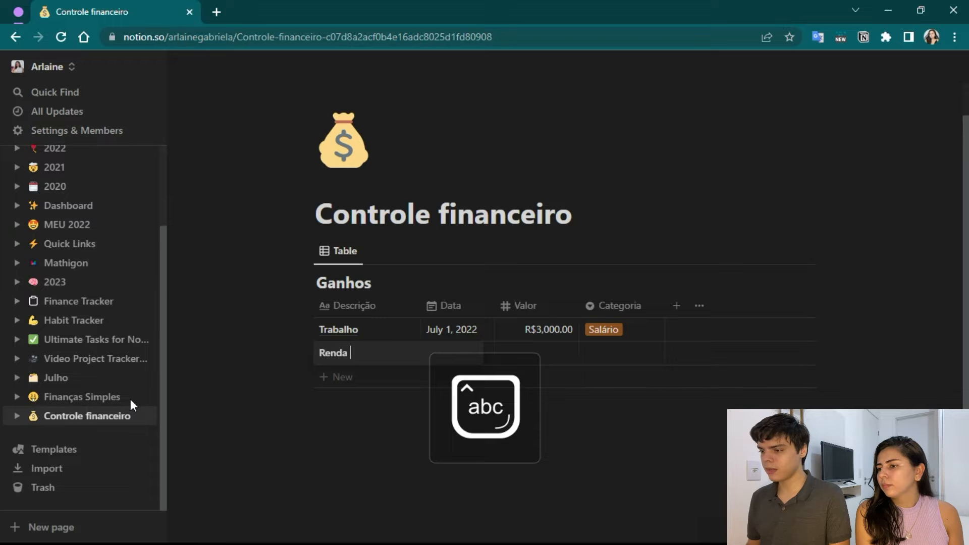
{"action": "type", "text": " Extra"}
{"action": "key", "text": "Return"}
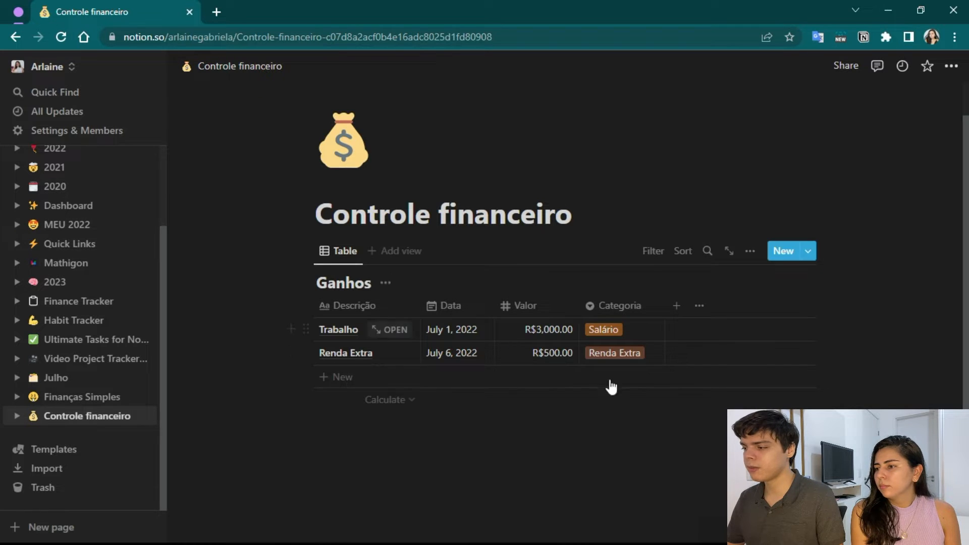
Duplicate the Ganhos database and rename the copy "Gastos".
{"action": "scroll", "coordinate": [374, 391], "scroll_direction": "down", "scroll_amount": 1}
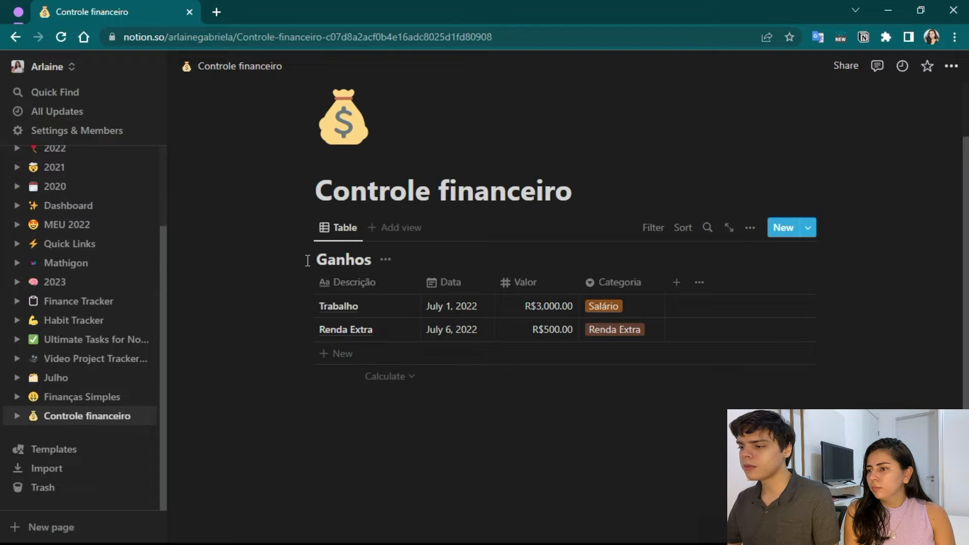
{"action": "left_click", "coordinate": [307, 227]}
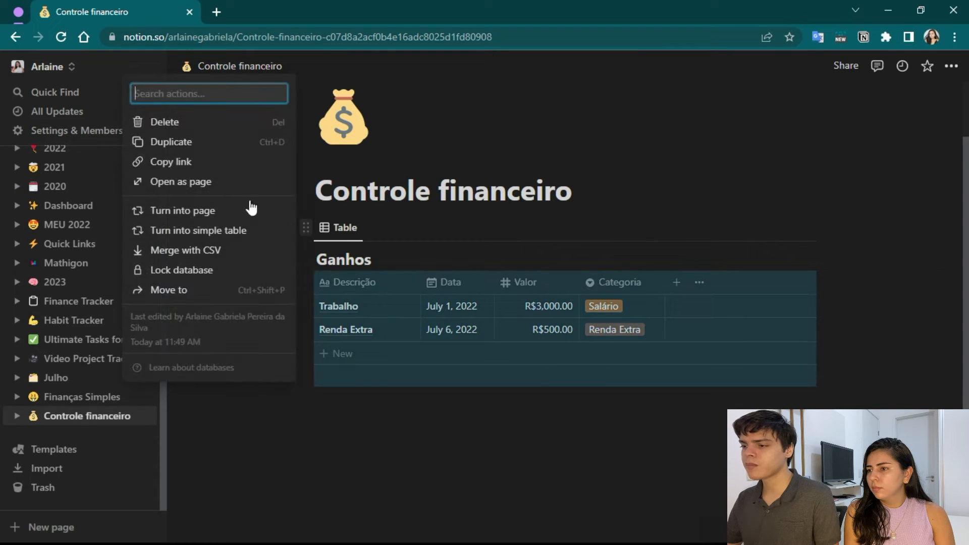
{"action": "left_click", "coordinate": [190, 145]}
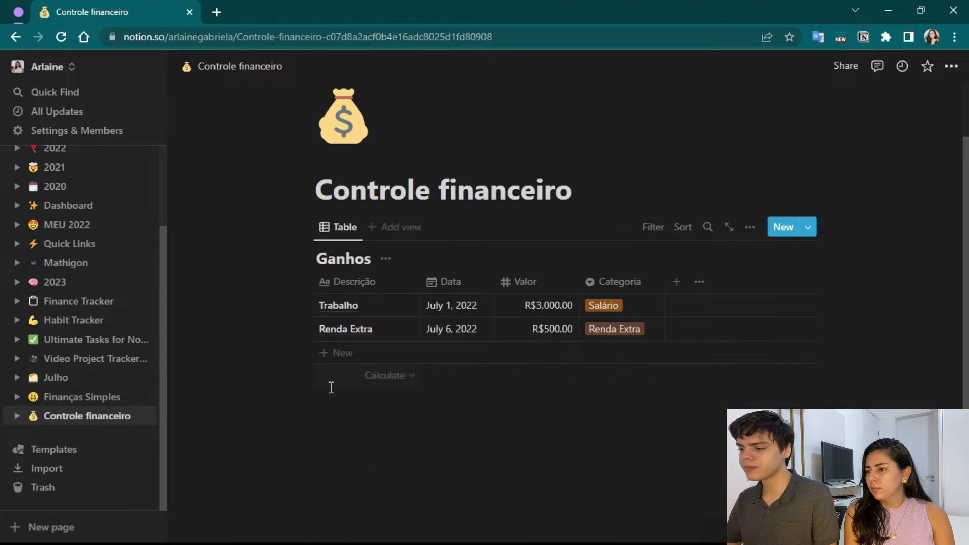
{"action": "scroll", "coordinate": [384, 387], "scroll_direction": "down", "scroll_amount": 3}
{"action": "left_click_drag", "start_coordinate": [396, 298], "coordinate": [331, 298]}
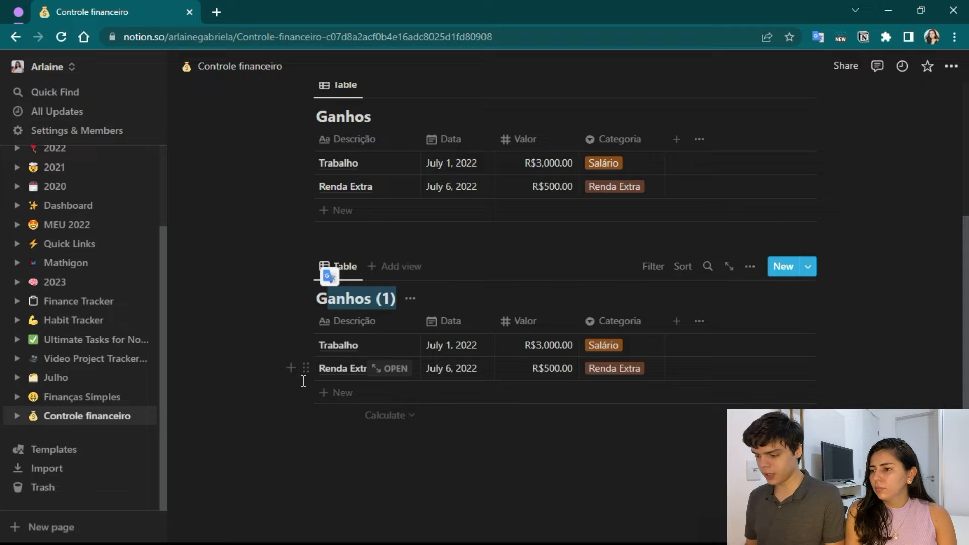
{"action": "type", "text": "astos"}
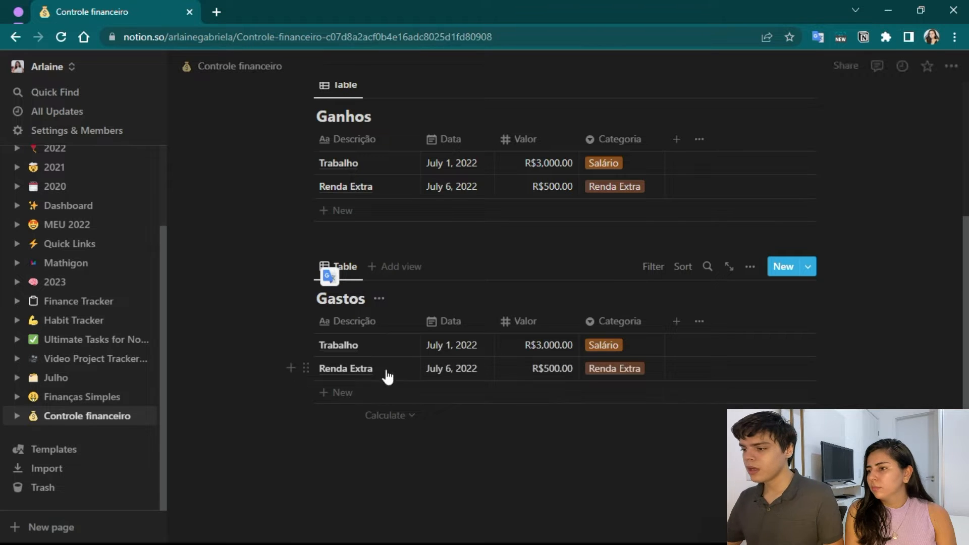
Remove the "Renda Extra" and "Salário" options from the Categoria property of the Gastos table.
{"action": "left_click", "coordinate": [634, 326]}
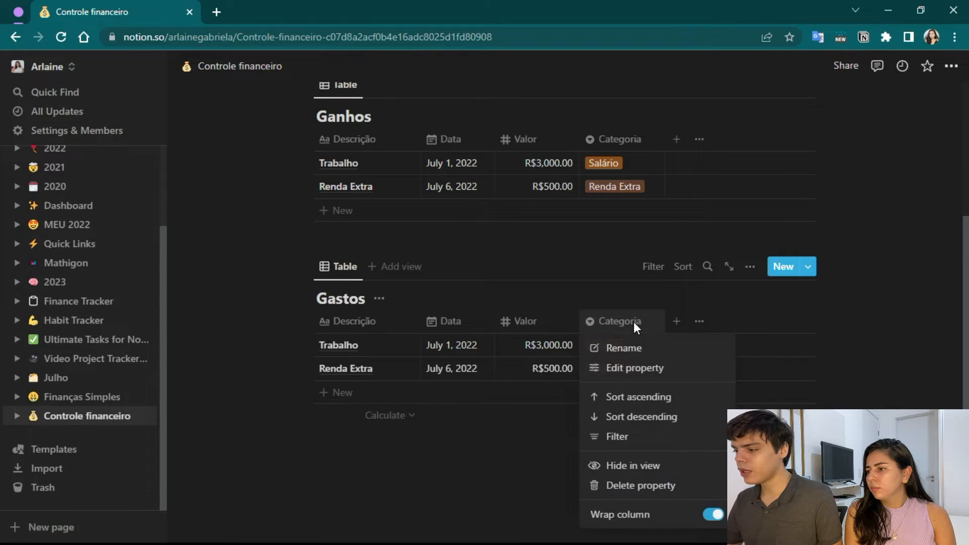
{"action": "left_click", "coordinate": [620, 368]}
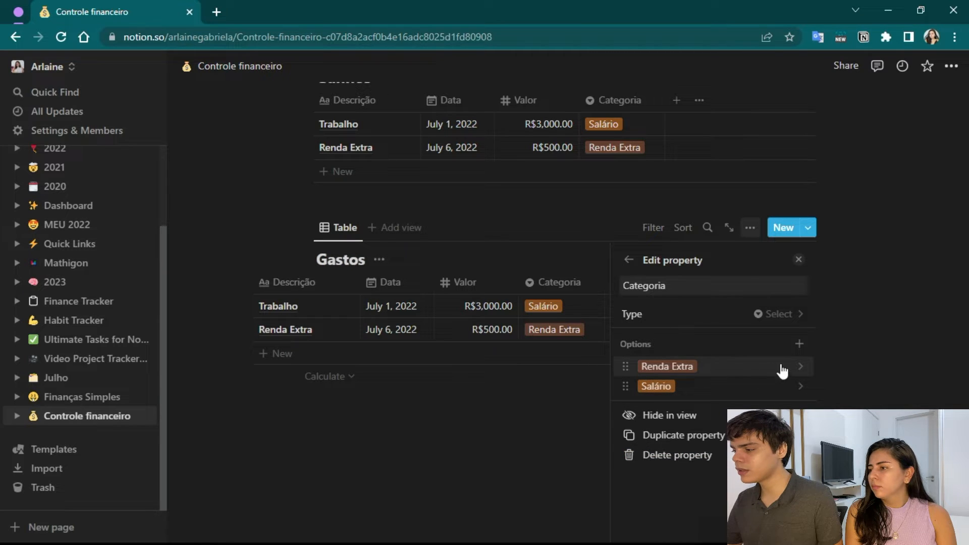
{"action": "left_click", "coordinate": [627, 363]}
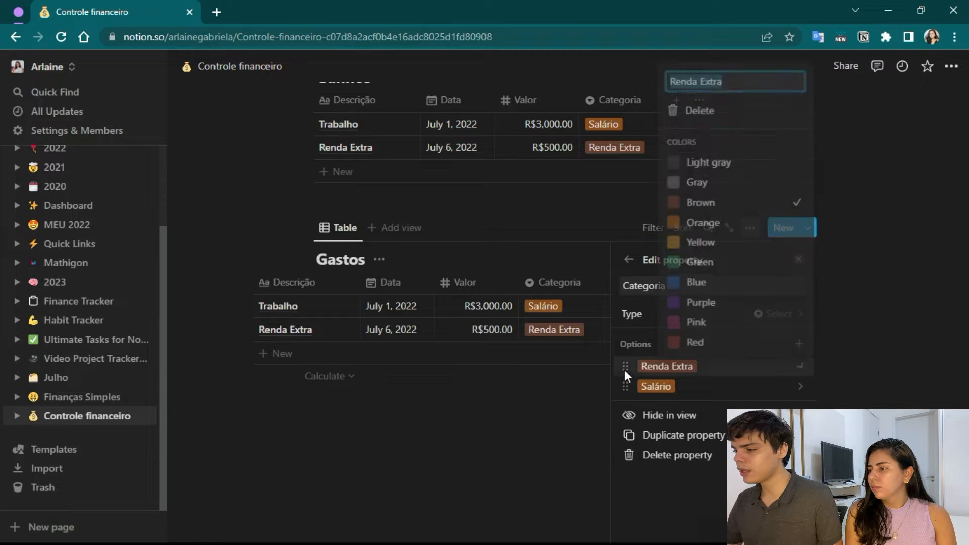
{"action": "left_click", "coordinate": [676, 112]}
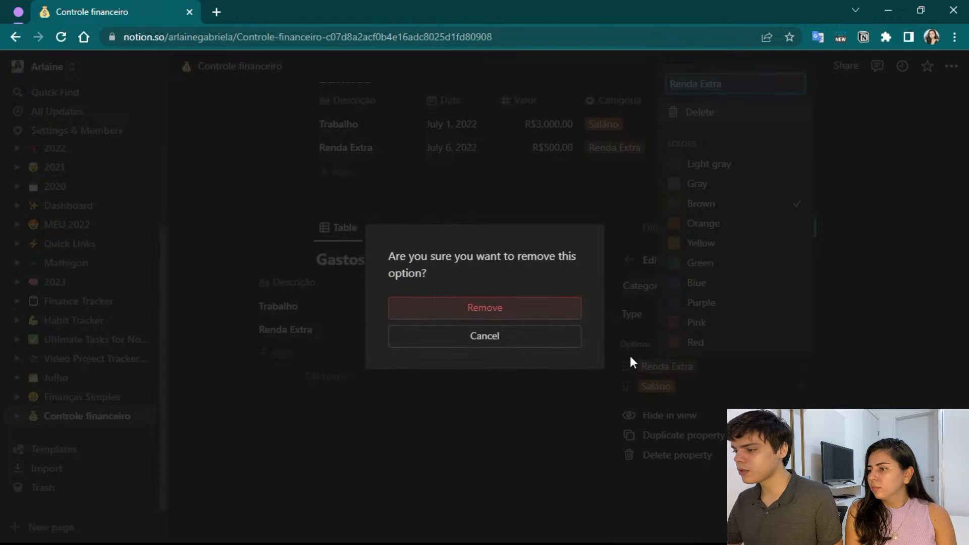
{"action": "left_click", "coordinate": [465, 308]}
{"action": "left_click", "coordinate": [655, 366]}
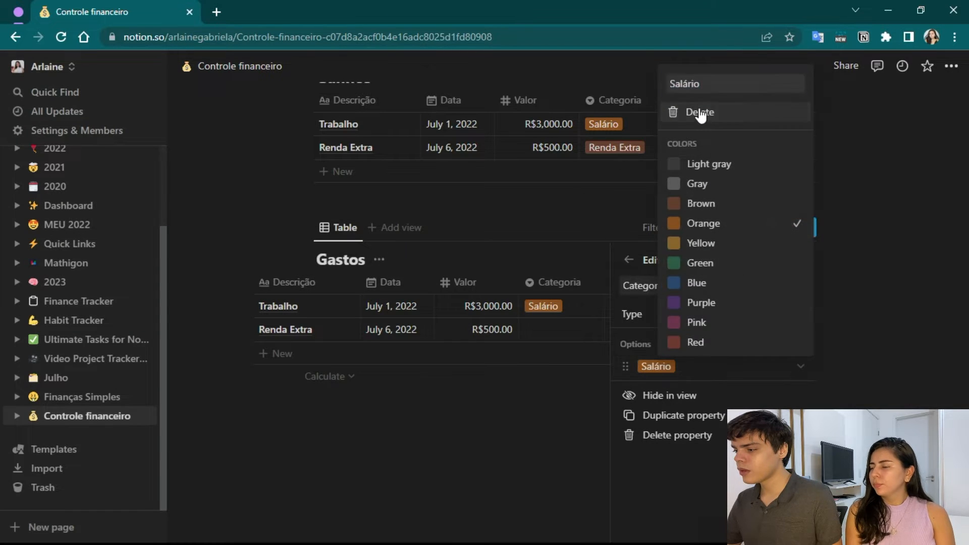
{"action": "left_click", "coordinate": [701, 112]}
{"action": "left_click", "coordinate": [529, 310]}
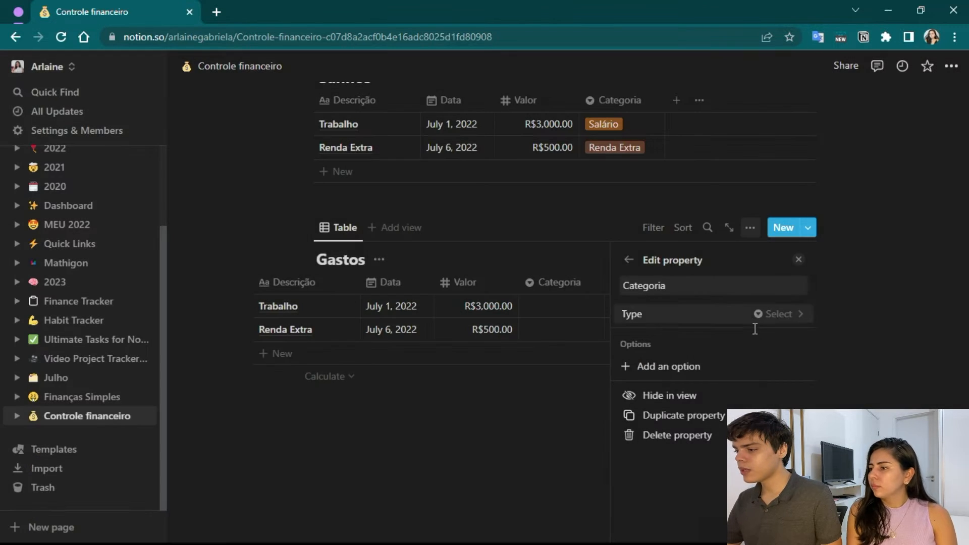
Add the option "Saúde" to the Categoria property of the Gastos table and finish editing the property.
{"action": "left_click", "coordinate": [679, 368]}
{"action": "key", "text": "Caps_Lock"}
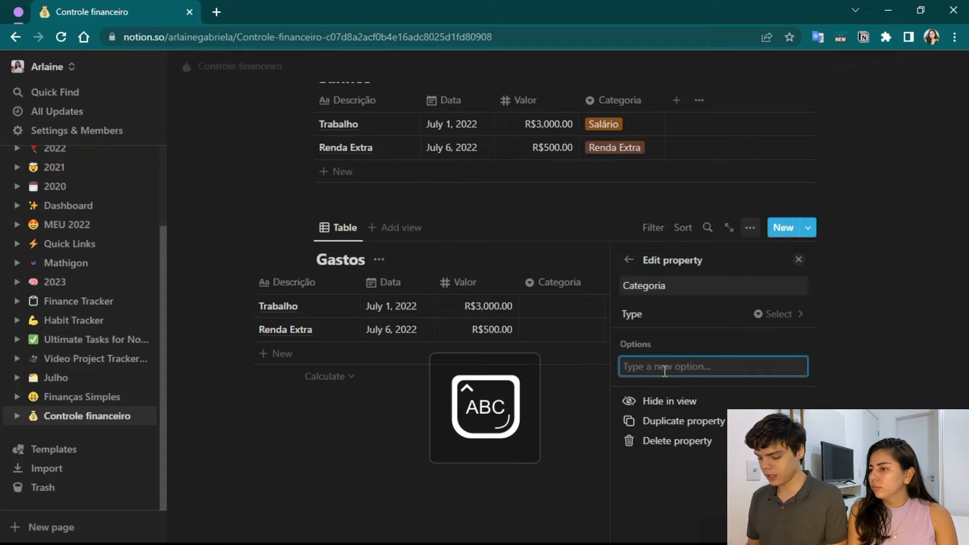
{"action": "type", "text": "Saúde"}
{"action": "key", "text": "Return"}
{"action": "key", "text": "Caps_Lock"}
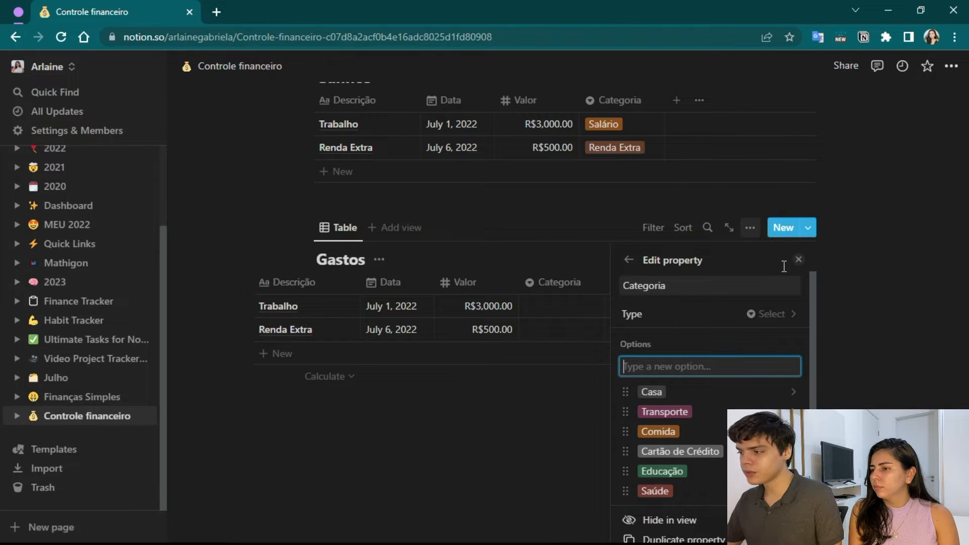
{"action": "left_click", "coordinate": [799, 259]}
Insert a new inline database below the Gastos table.
{"action": "scroll", "coordinate": [333, 353], "scroll_direction": "up", "scroll_amount": 3}
{"action": "scroll", "coordinate": [273, 363], "scroll_direction": "down", "scroll_amount": 1}
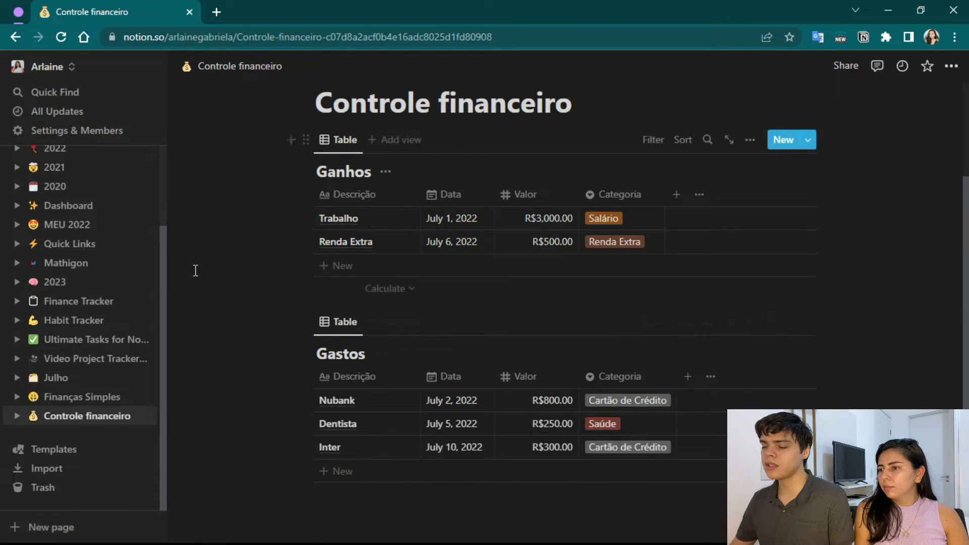
{"action": "scroll", "coordinate": [302, 379], "scroll_direction": "down", "scroll_amount": 2}
{"action": "left_click", "coordinate": [289, 252]}
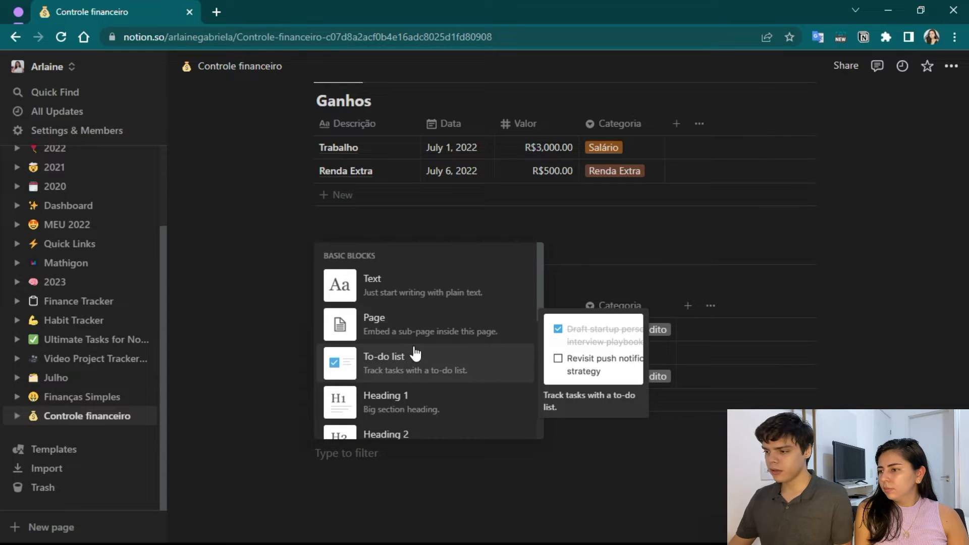
{"action": "type", "text": "dat"}
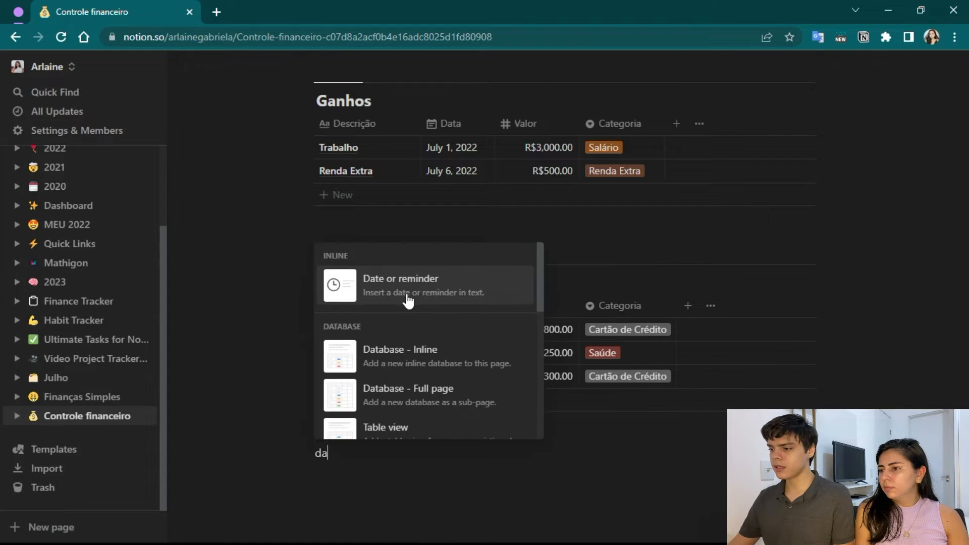
{"action": "left_click", "coordinate": [424, 358]}
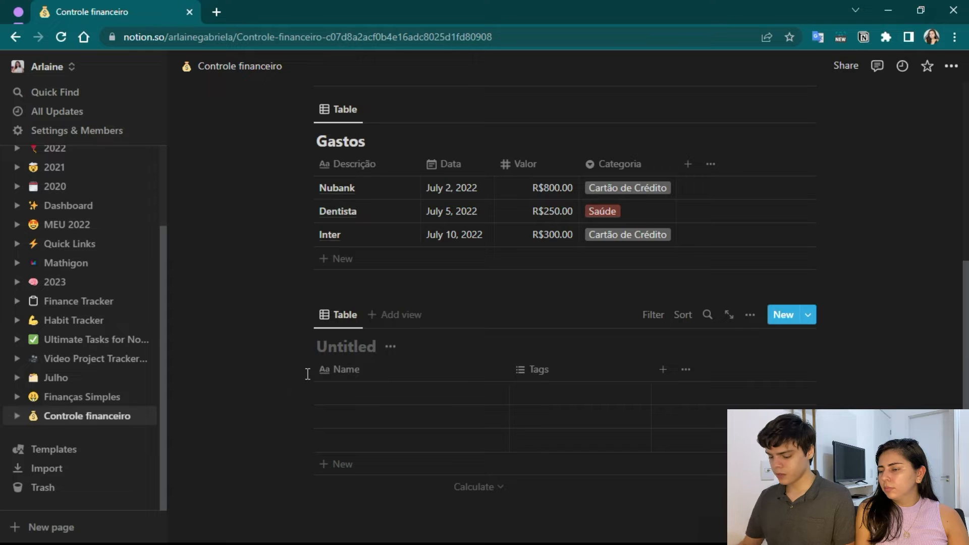
Title the new database "Balanço" and move it above the Ganhos table.
{"action": "key", "text": "Caps_Lock"}
{"action": "type", "text": "B"}
{"action": "key", "text": "Caps_Lock"}
{"action": "type", "text": "alanço"}
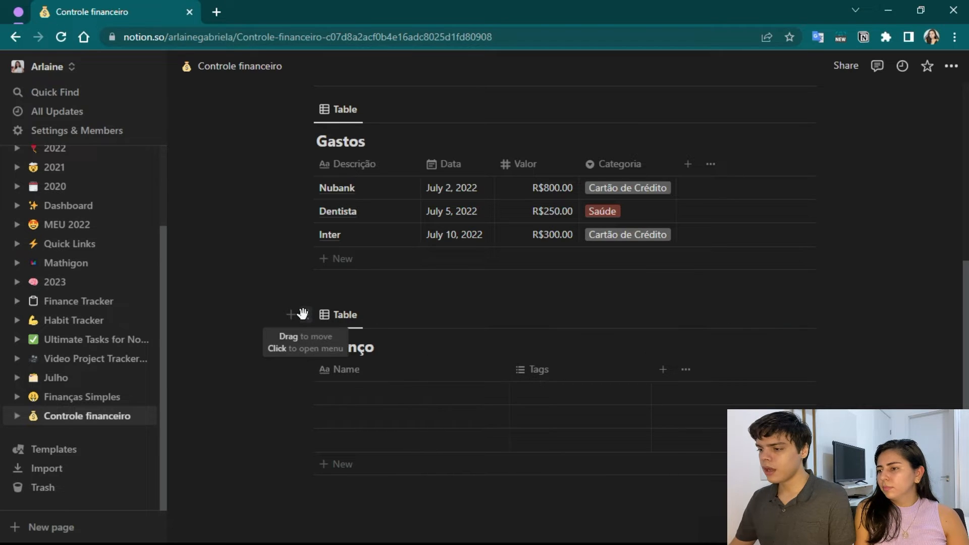
{"action": "left_click_drag", "start_coordinate": [303, 314], "coordinate": [289, 249]}
Rename the Name property of the Balanço table to "Mês/Ano".
{"action": "left_click", "coordinate": [347, 223]}
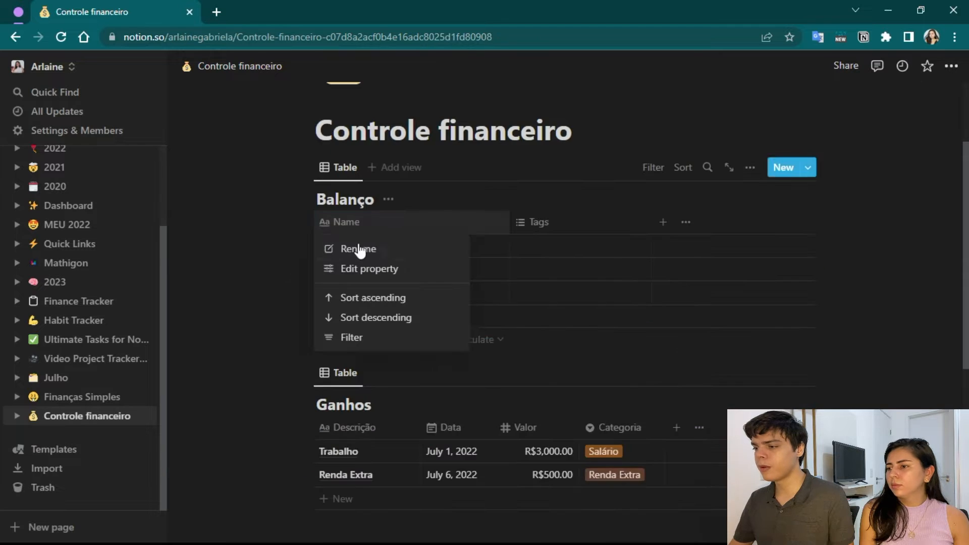
{"action": "left_click", "coordinate": [365, 267]}
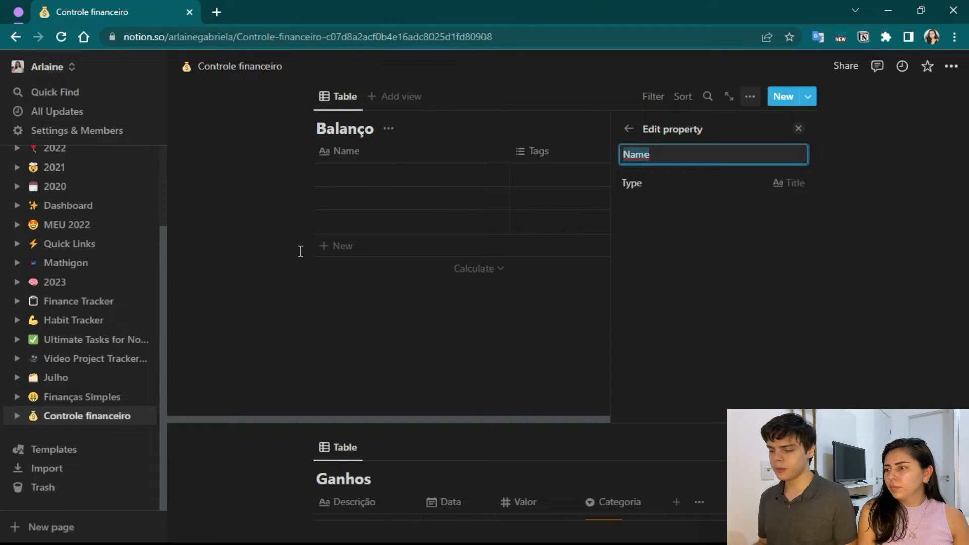
{"action": "key", "text": "Caps_Lock"}
{"action": "type", "text": "m"}
{"action": "key", "text": "Caps_Lock"}
{"action": "key", "text": "BackSpace"}
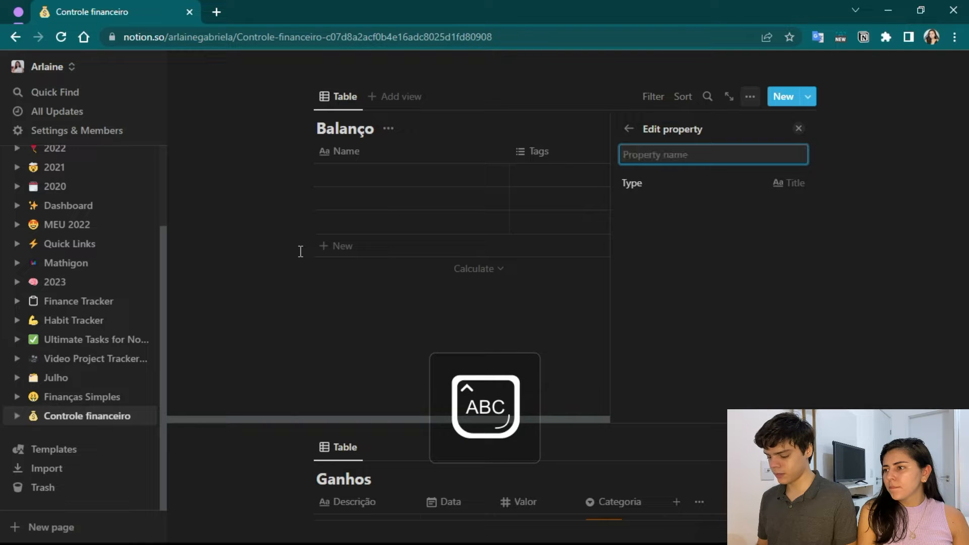
{"action": "type", "text": "Mês"}
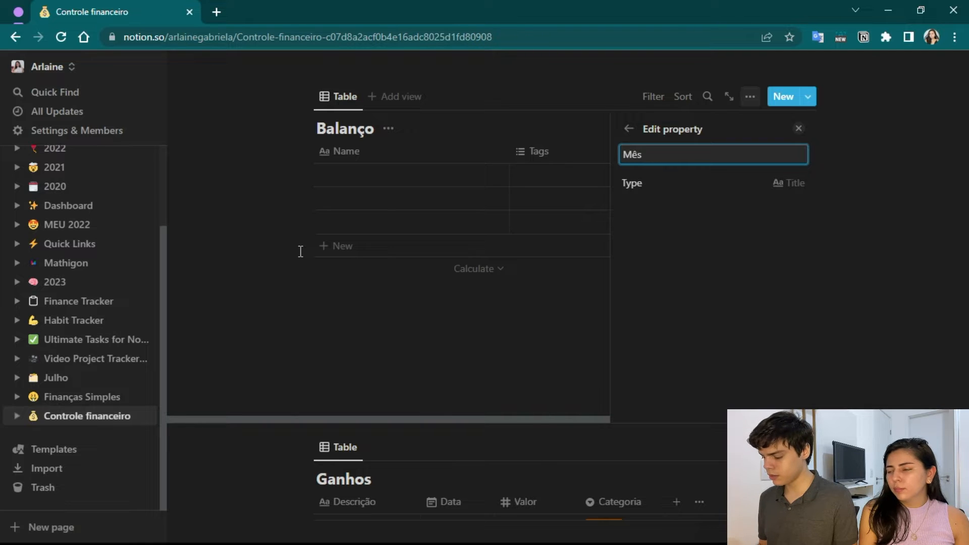
{"action": "type", "text": "/"}
{"action": "key", "text": "Caps_Lock"}
{"action": "type", "text": "A"}
{"action": "key", "text": "Caps_Lock"}
{"action": "type", "text": "no"}
{"action": "left_click", "coordinate": [798, 130]}
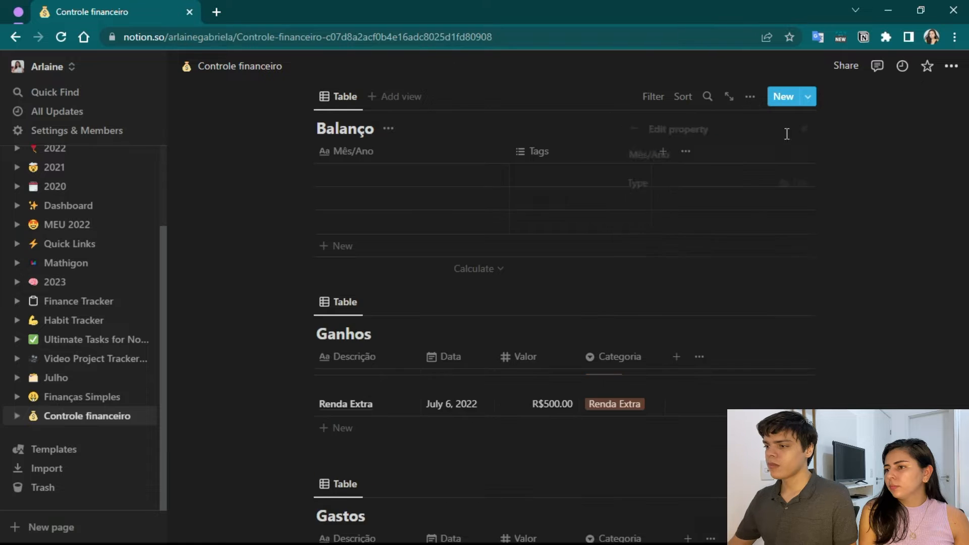
Enter "Julho 2022" as the Mês/Ano of the first row in the Balanço table.
{"action": "left_click", "coordinate": [355, 245]}
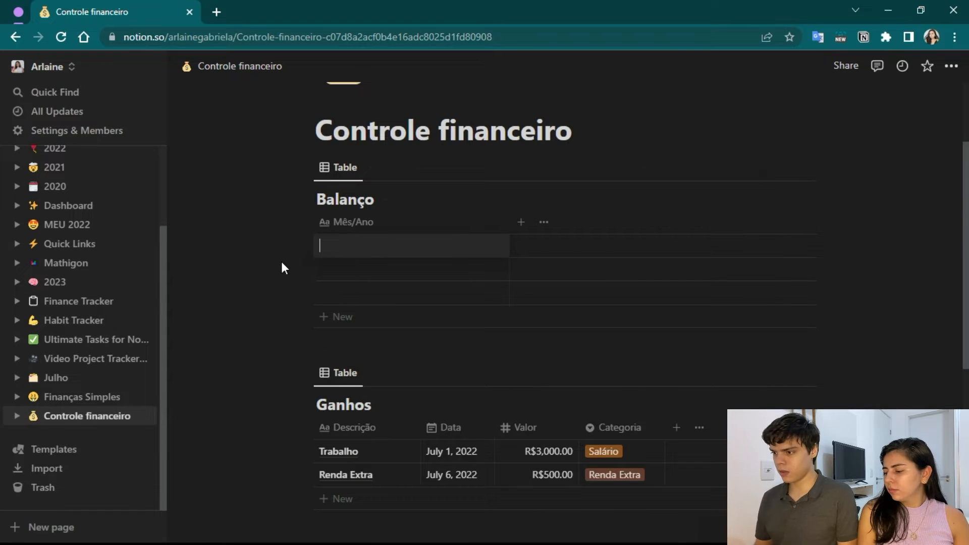
{"action": "key", "text": "Caps_Lock"}
{"action": "type", "text": "J"}
{"action": "key", "text": "Caps_Lock"}
{"action": "type", "text": "ulho"}
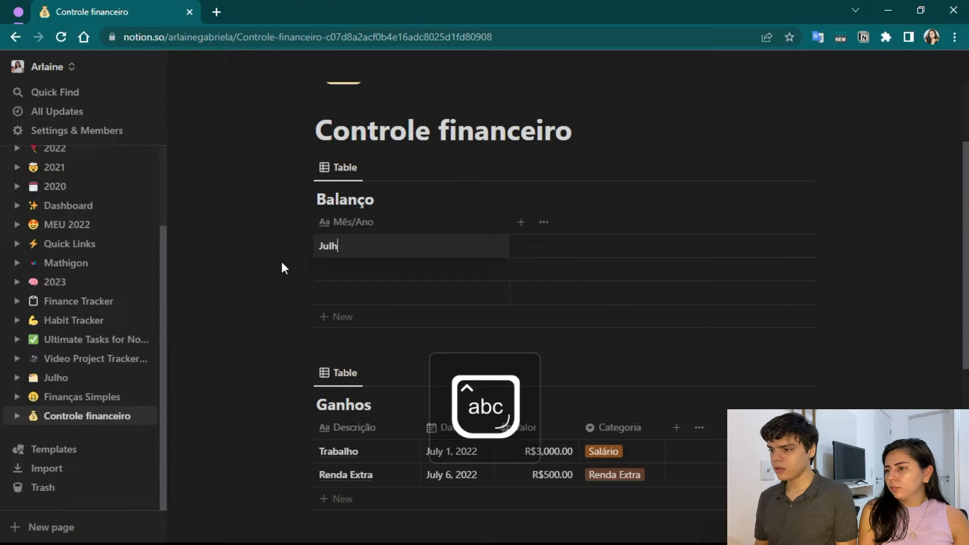
{"action": "type", "text": " 2022"}
{"action": "key", "text": "Escape"}
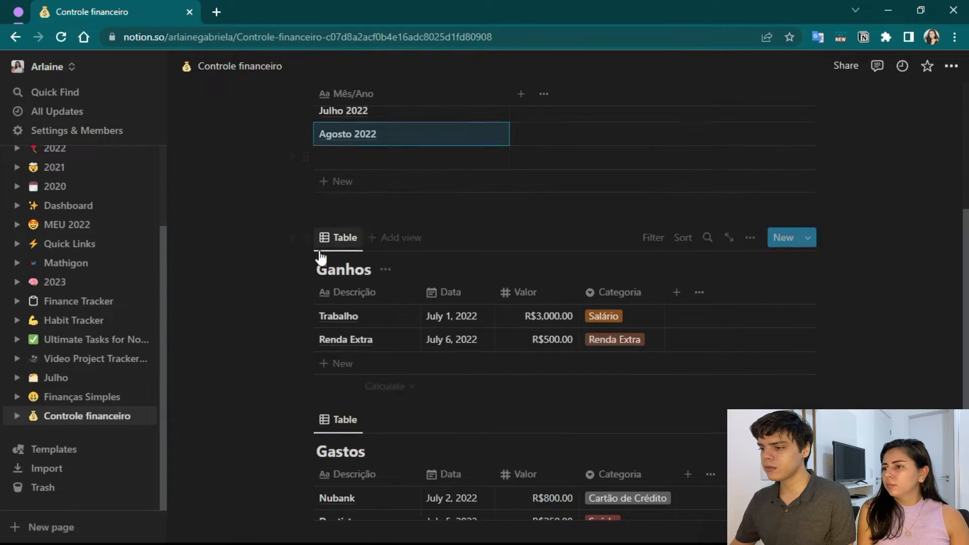
Add a new row to the Ganhos table and a row described as "Nubank" to the Gastos table.
{"action": "left_click", "coordinate": [340, 359]}
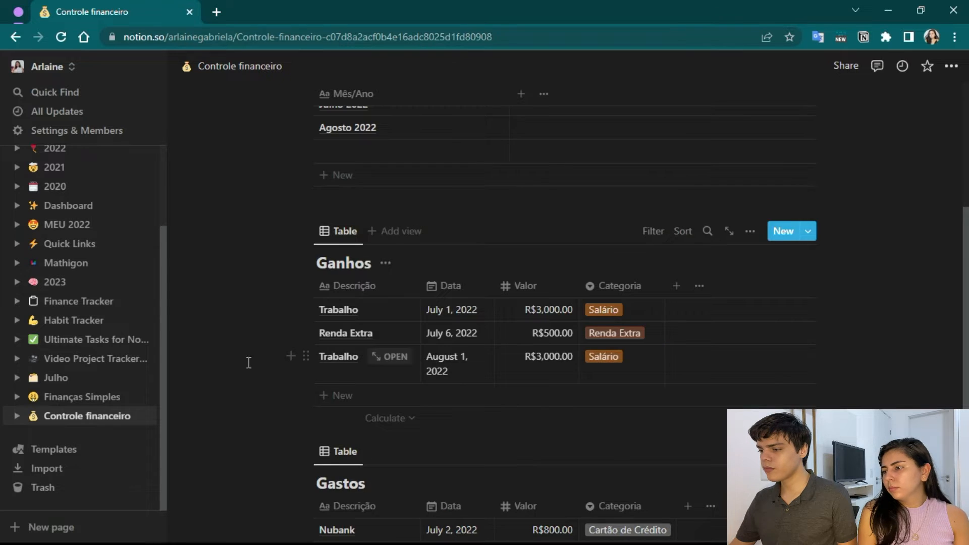
{"action": "scroll", "coordinate": [249, 363], "scroll_direction": "down", "scroll_amount": 5}
{"action": "left_click", "coordinate": [344, 354]}
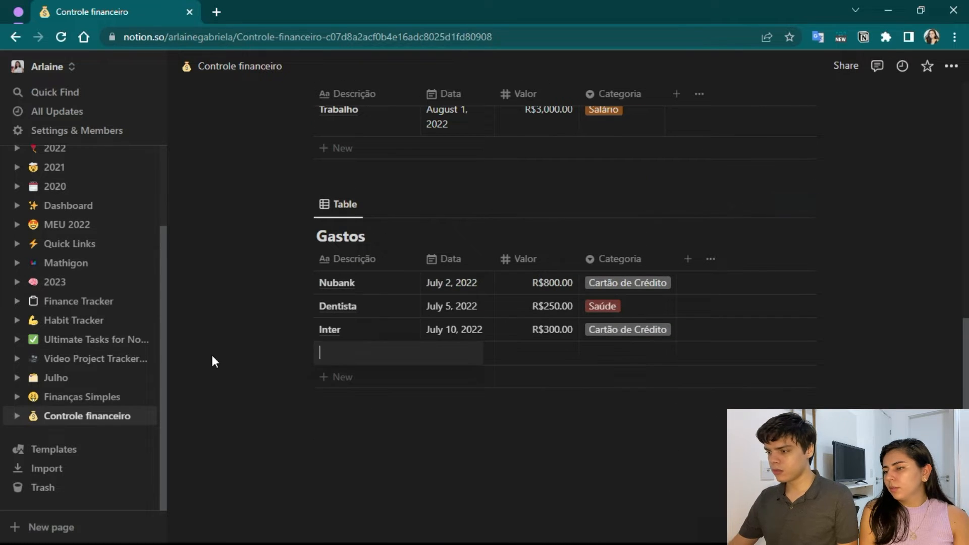
{"action": "key", "text": "Caps_Lock"}
{"action": "type", "text": "Nubank"}
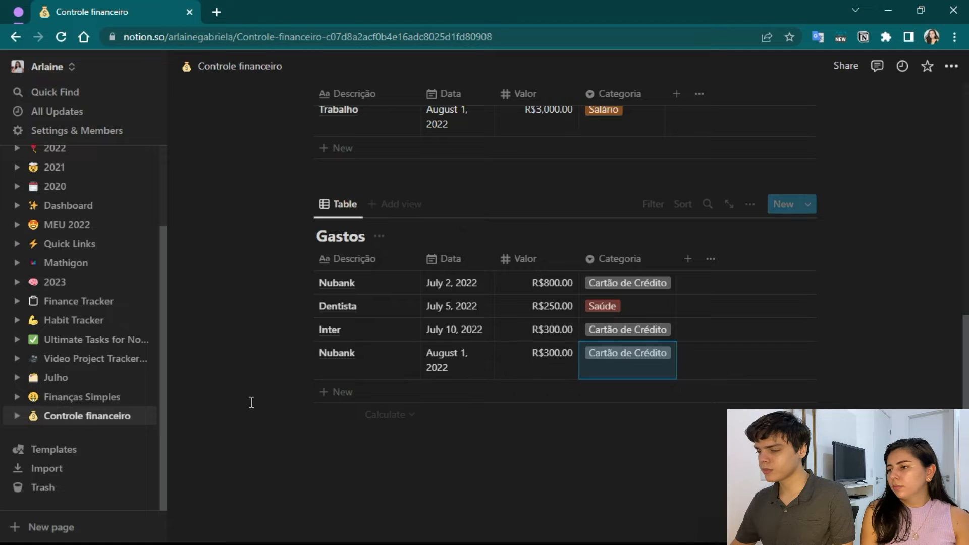
{"action": "scroll", "coordinate": [265, 391], "scroll_direction": "up", "scroll_amount": 5}
{"action": "scroll", "coordinate": [256, 407], "scroll_direction": "down", "scroll_amount": 1}
{"action": "scroll", "coordinate": [277, 346], "scroll_direction": "up", "scroll_amount": 3}
{"action": "scroll", "coordinate": [287, 345], "scroll_direction": "up", "scroll_amount": 2}
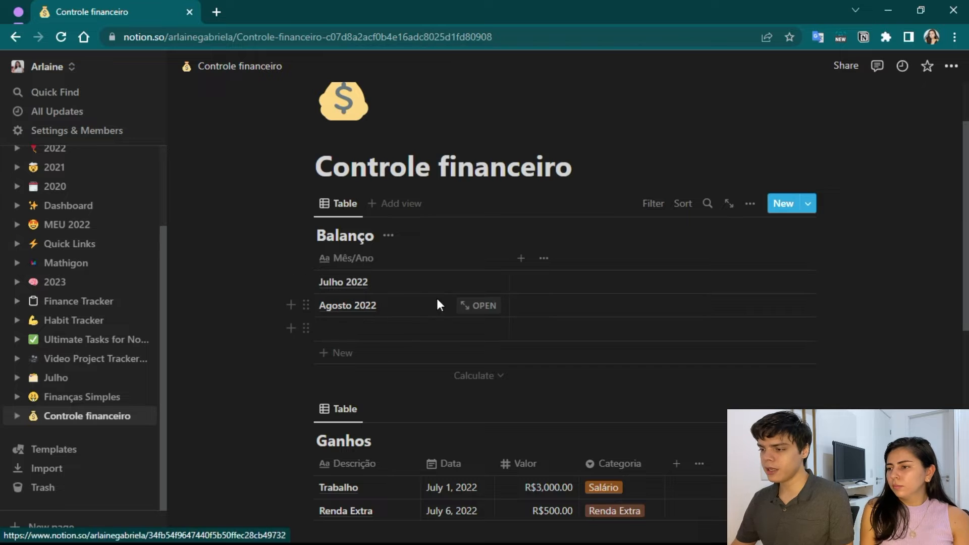
Review the month rows in Balanço against the dated entries in the Ganhos and Gastos tables.
{"action": "scroll", "coordinate": [409, 277], "scroll_direction": "down", "scroll_amount": 4}
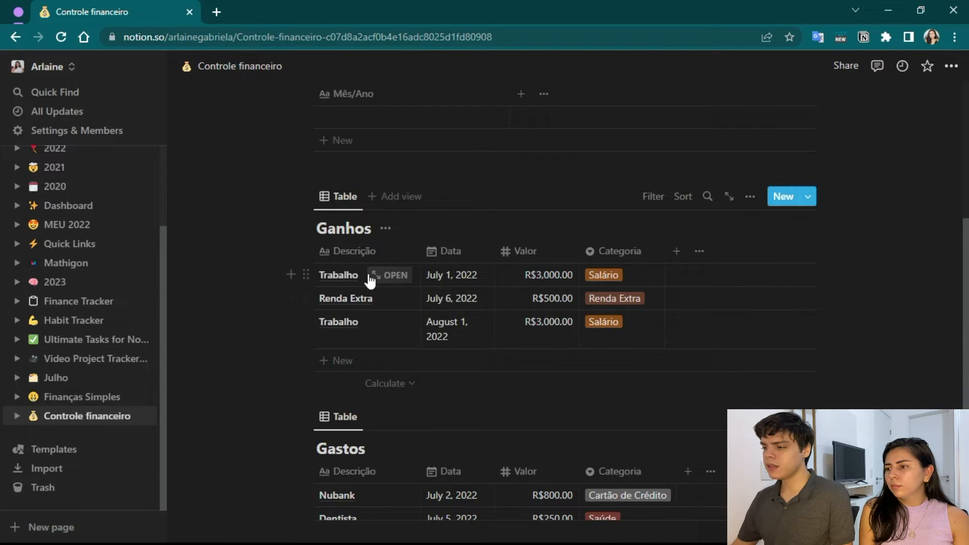
{"action": "scroll", "coordinate": [419, 276], "scroll_direction": "down", "scroll_amount": 1}
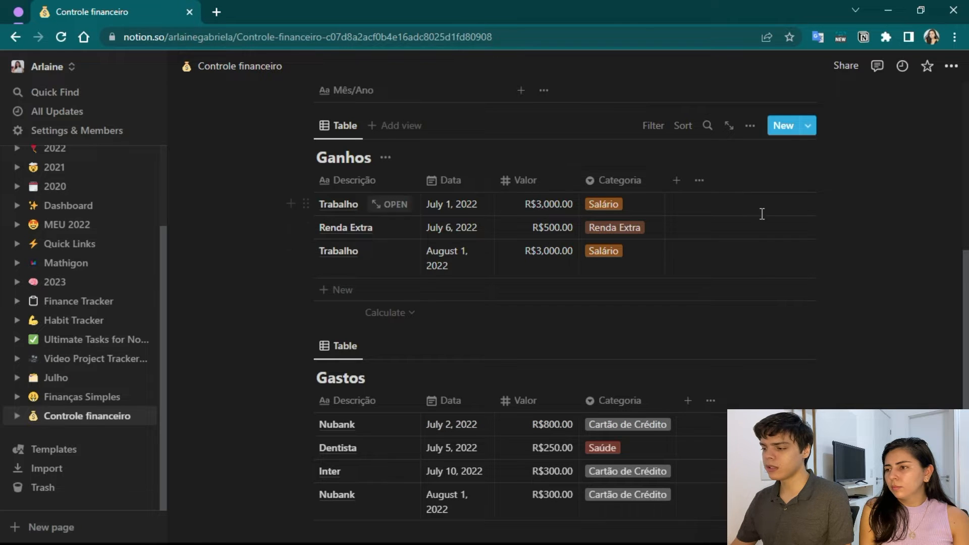
{"action": "scroll", "coordinate": [551, 391], "scroll_direction": "down", "scroll_amount": 1}
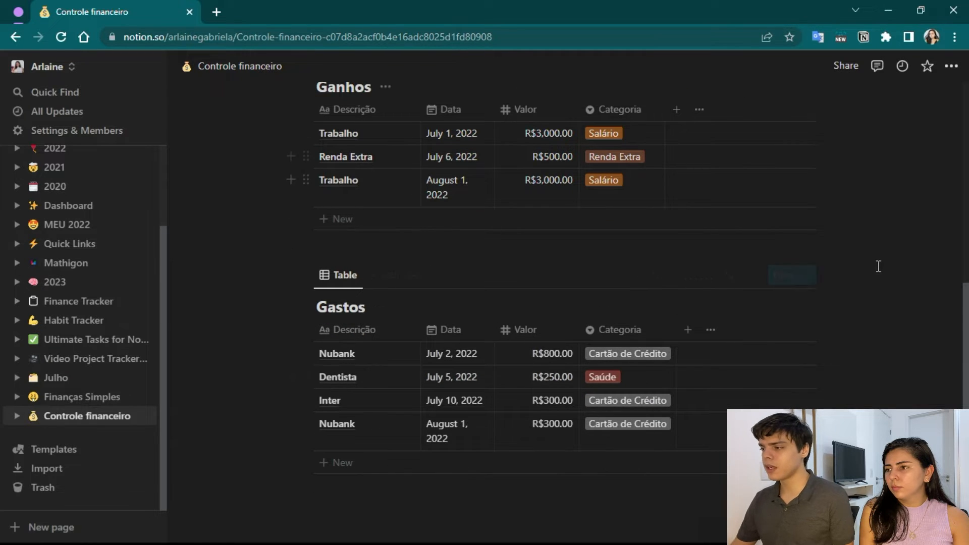
{"action": "scroll", "coordinate": [680, 348], "scroll_direction": "up", "scroll_amount": 1}
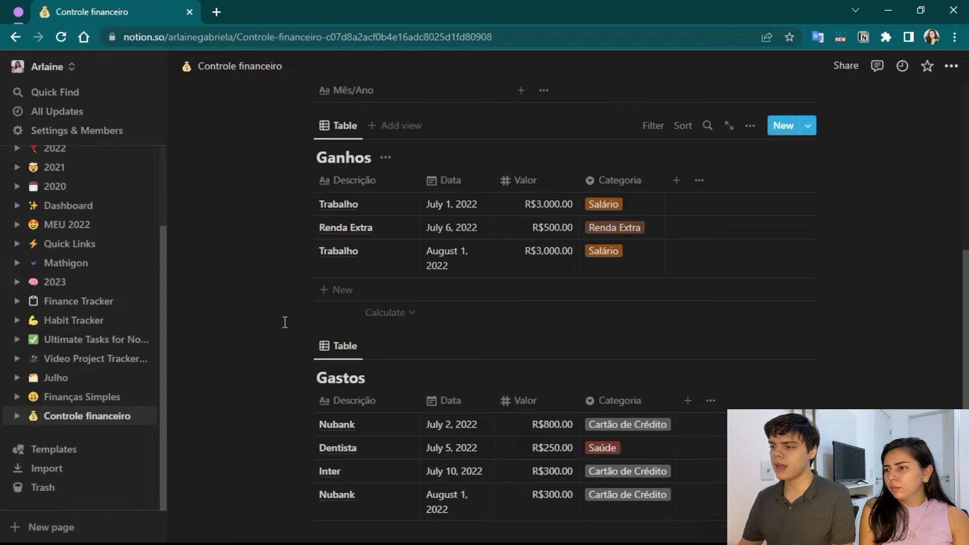
{"action": "scroll", "coordinate": [303, 286], "scroll_direction": "up", "scroll_amount": 1}
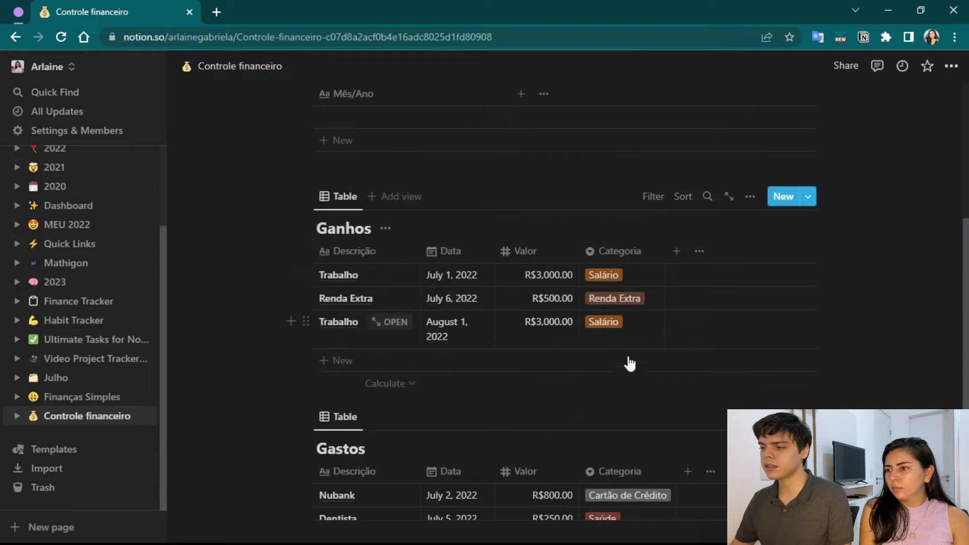
{"action": "scroll", "coordinate": [409, 354], "scroll_direction": "up", "scroll_amount": 2}
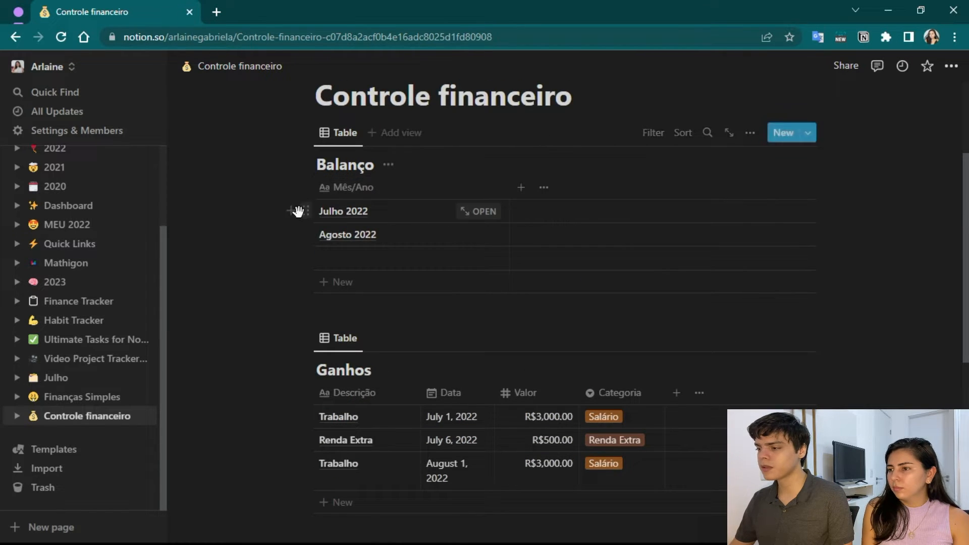
Add a Relation property named "Balanço" to the Ganhos table, linked to the Balanço database.
{"action": "scroll", "coordinate": [353, 197], "scroll_direction": "down", "scroll_amount": 2}
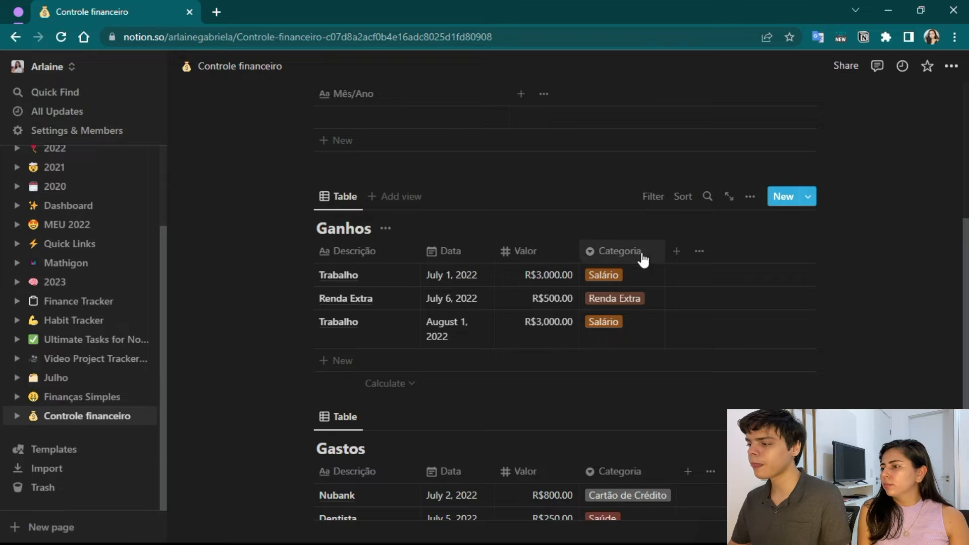
{"action": "left_click", "coordinate": [676, 251]}
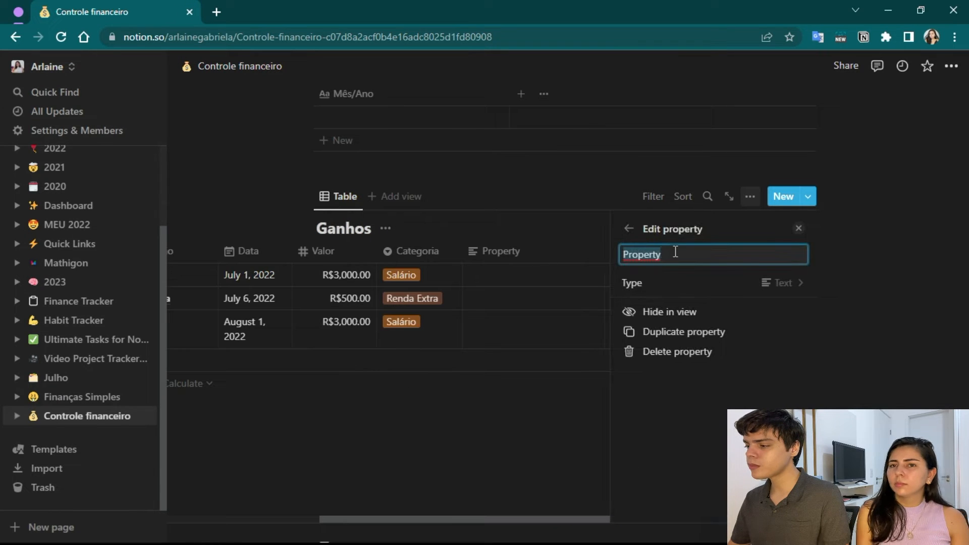
{"action": "left_click", "coordinate": [788, 283]}
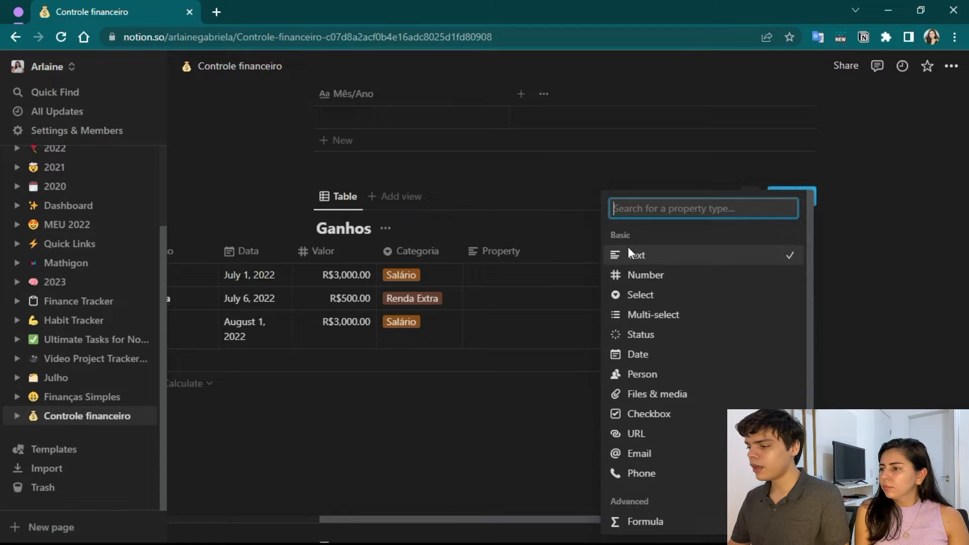
{"action": "scroll", "coordinate": [643, 373], "scroll_direction": "down", "scroll_amount": 3}
{"action": "left_click", "coordinate": [654, 426]}
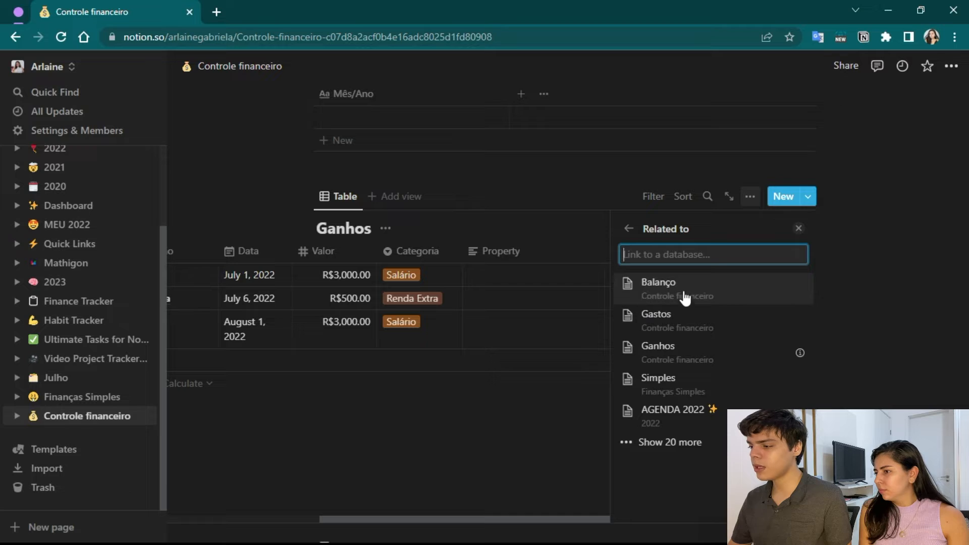
{"action": "left_click", "coordinate": [685, 298]}
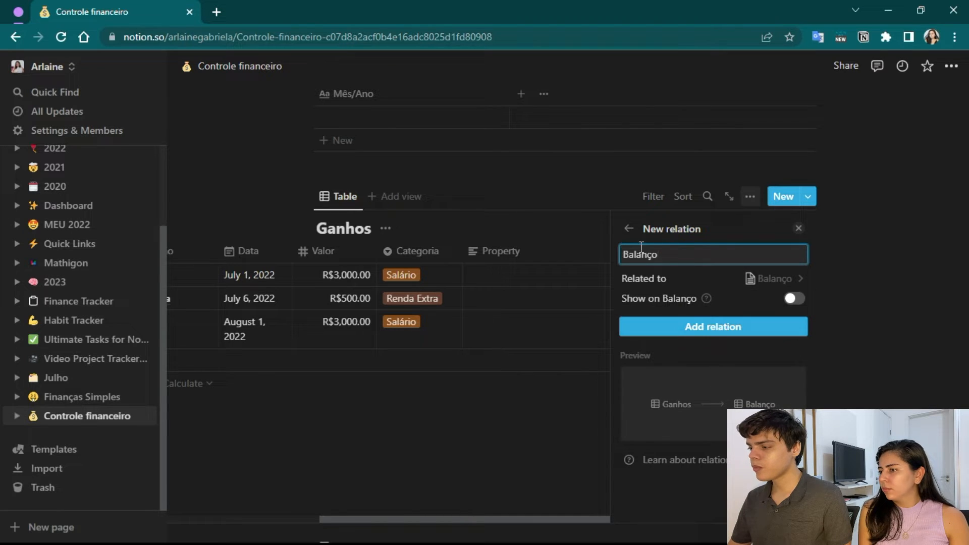
{"action": "left_click", "coordinate": [688, 326]}
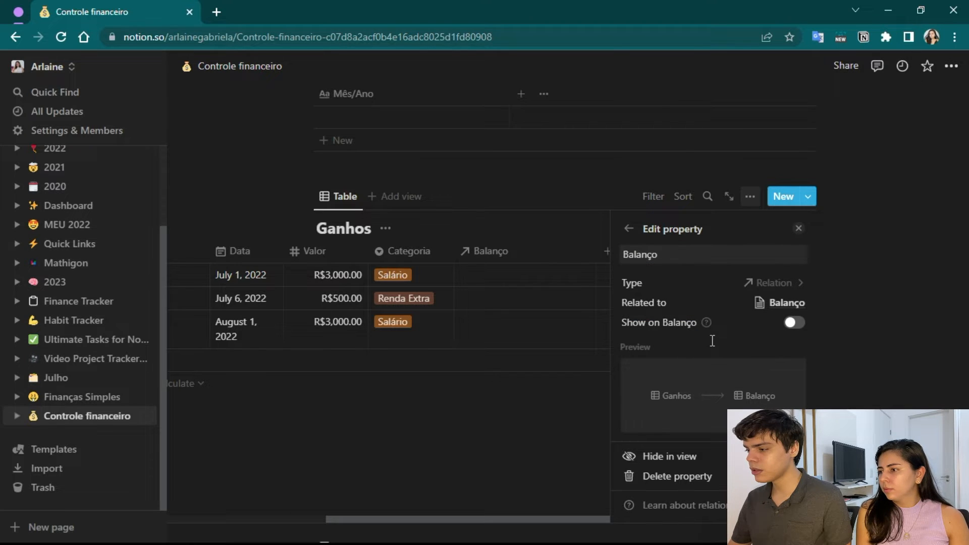
Make the Ganhos relation two-way by showing it on Balanço, and update the relation.
{"action": "left_click", "coordinate": [795, 322]}
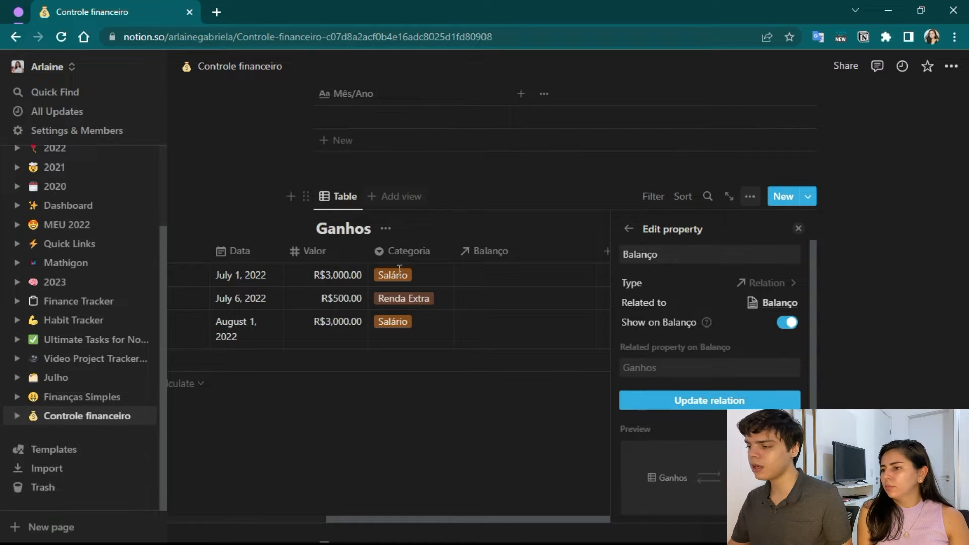
{"action": "scroll", "coordinate": [769, 323], "scroll_direction": "down", "scroll_amount": 2}
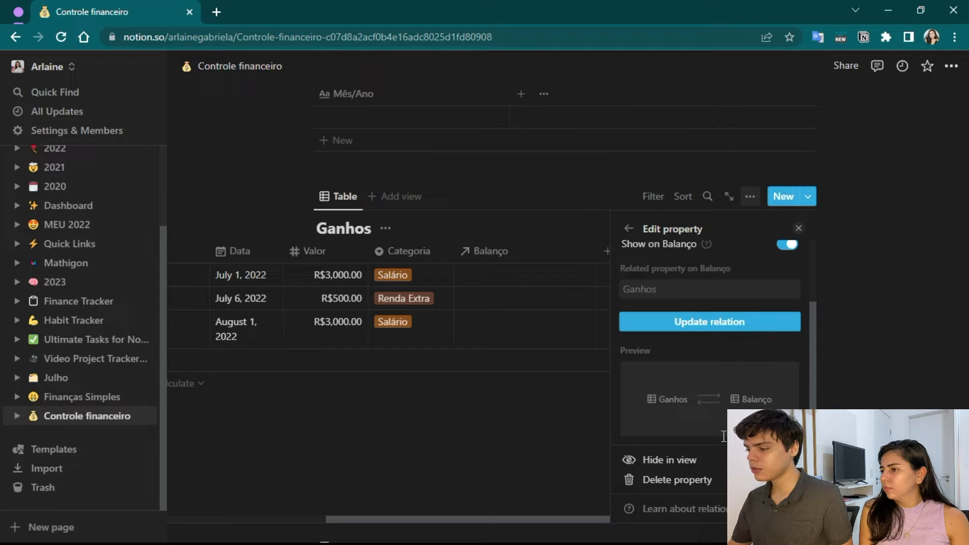
{"action": "scroll", "coordinate": [724, 436], "scroll_direction": "up", "scroll_amount": 2}
{"action": "left_click", "coordinate": [747, 399]}
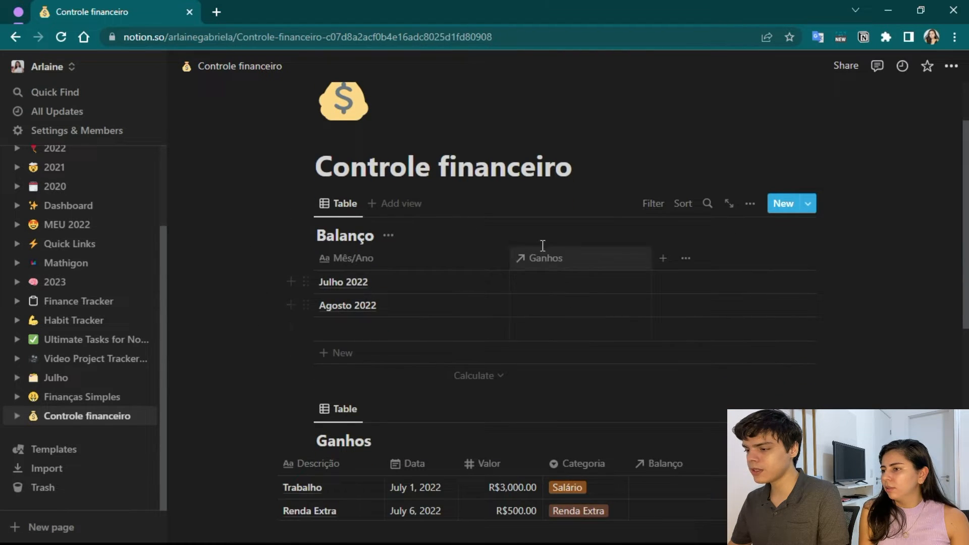
Add a new property to the Gastos table and set its type to Relation.
{"action": "scroll", "coordinate": [468, 277], "scroll_direction": "down", "scroll_amount": 2}
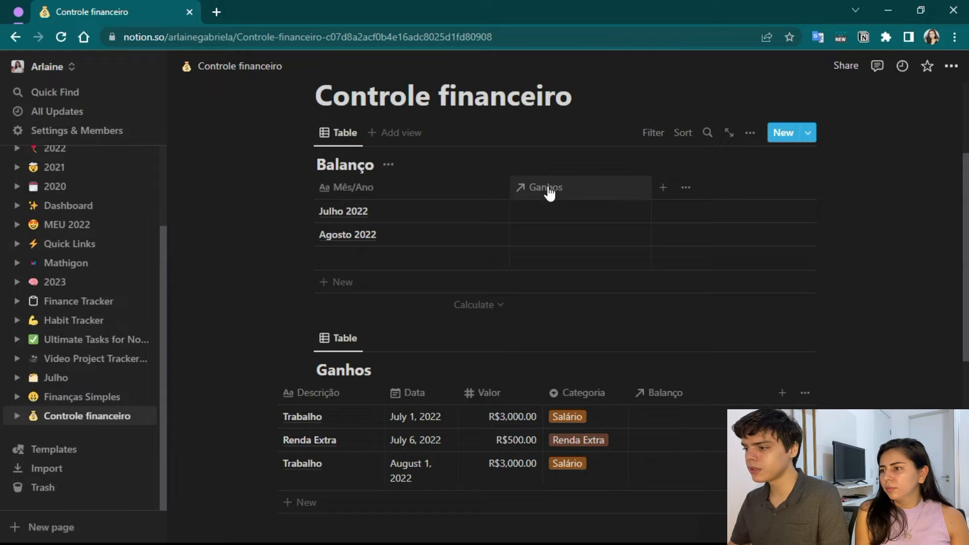
{"action": "scroll", "coordinate": [627, 271], "scroll_direction": "down", "scroll_amount": 4}
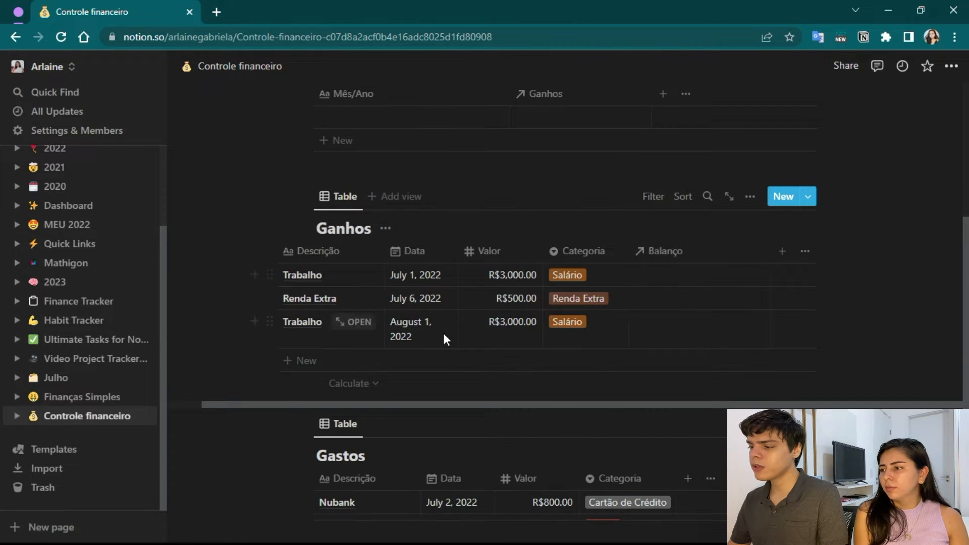
{"action": "scroll", "coordinate": [444, 335], "scroll_direction": "down", "scroll_amount": 4}
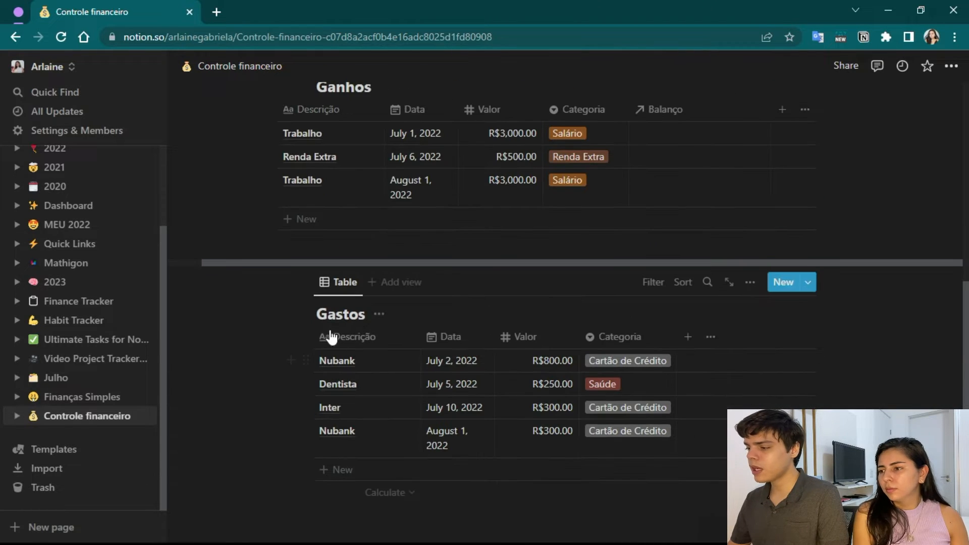
{"action": "left_click", "coordinate": [688, 340]}
{"action": "left_click", "coordinate": [791, 249]}
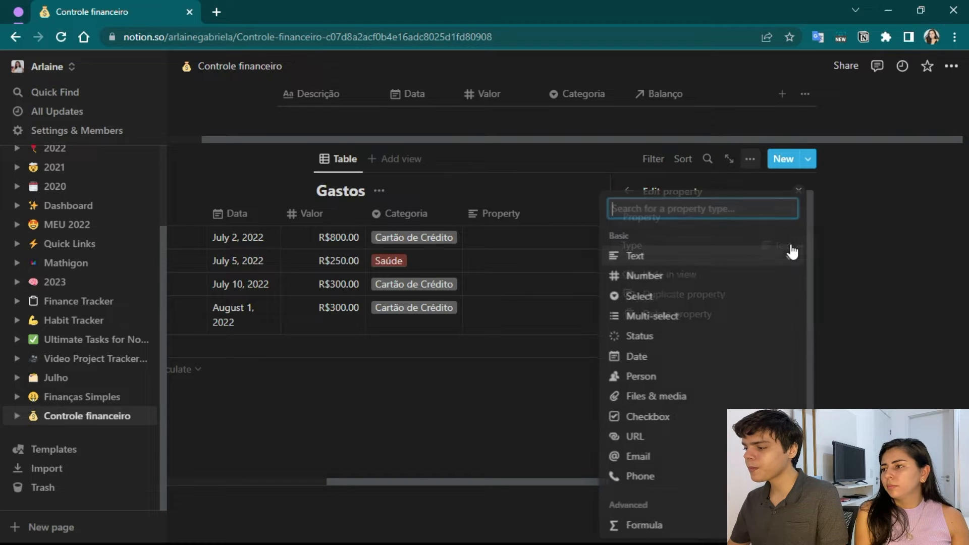
{"action": "scroll", "coordinate": [709, 353], "scroll_direction": "down", "scroll_amount": 3}
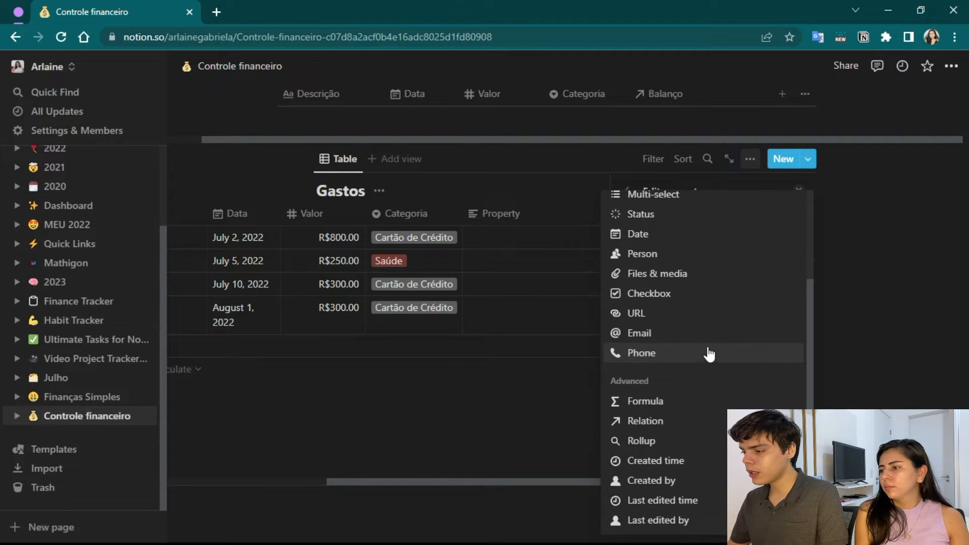
{"action": "left_click", "coordinate": [665, 421]}
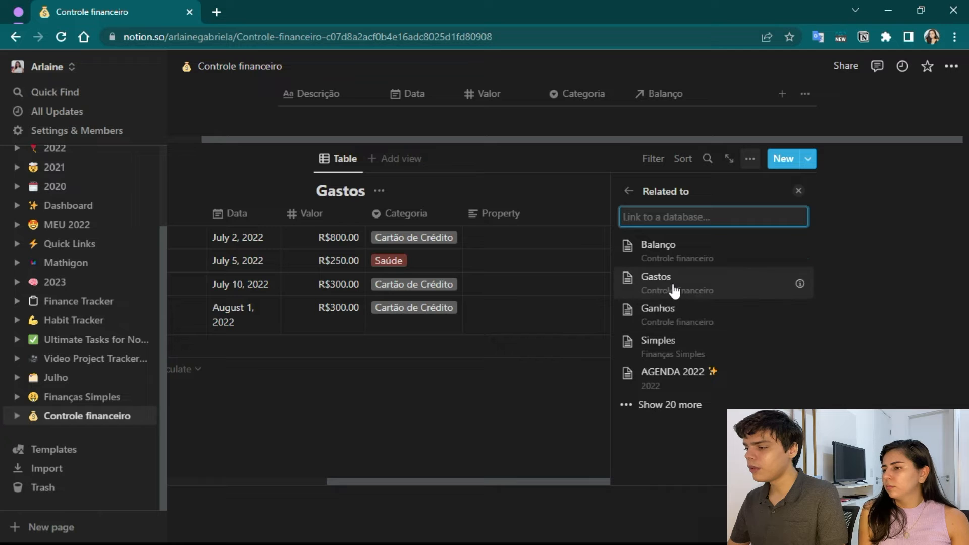
Link the Gastos relation to the Balanço database, show it on Balanço as well, and add the relation.
{"action": "left_click", "coordinate": [702, 259]}
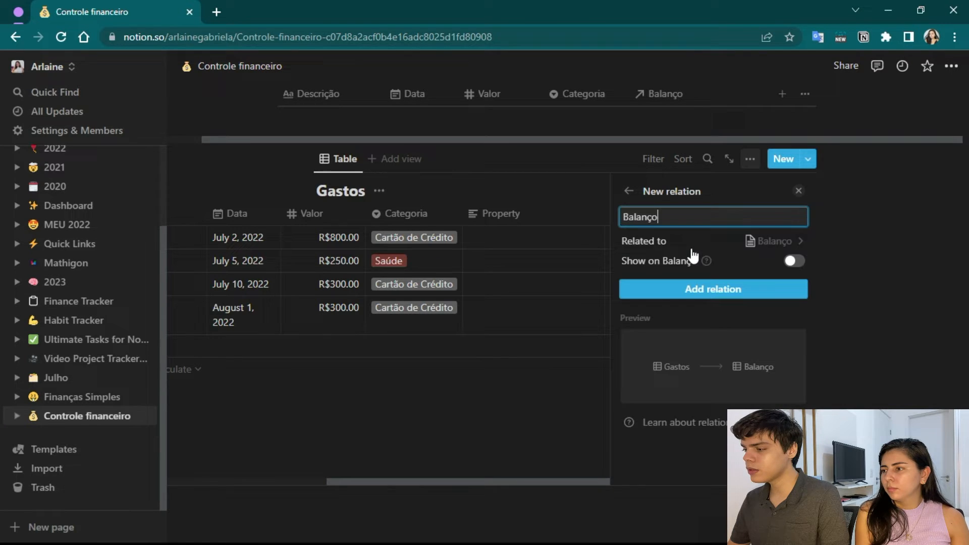
{"action": "left_click", "coordinate": [794, 261]}
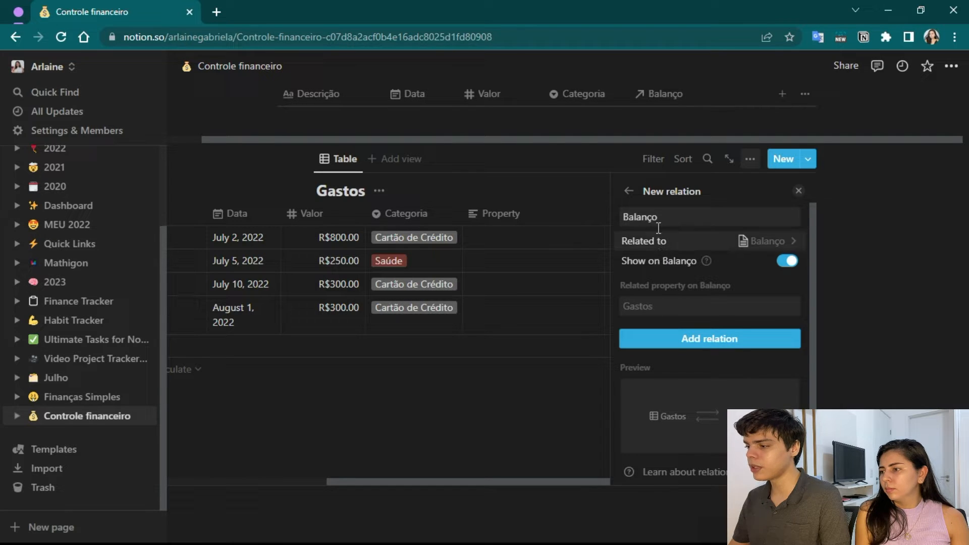
{"action": "left_click", "coordinate": [696, 339]}
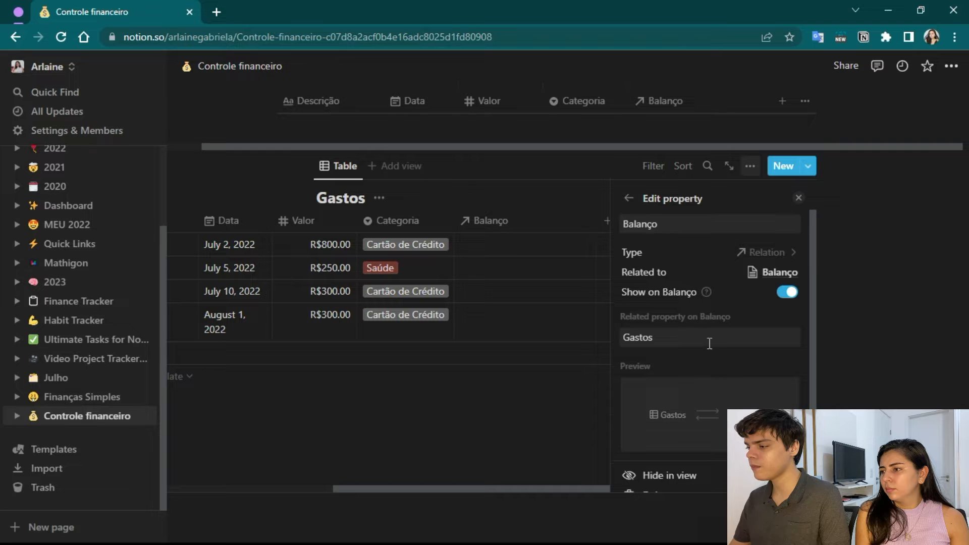
{"action": "scroll", "coordinate": [722, 337], "scroll_direction": "down", "scroll_amount": 1}
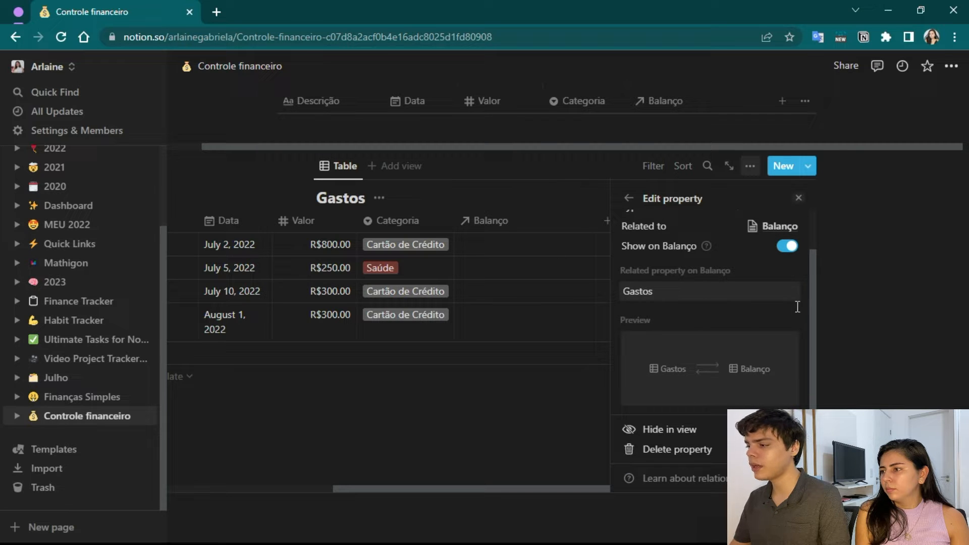
{"action": "scroll", "coordinate": [742, 313], "scroll_direction": "up", "scroll_amount": 1}
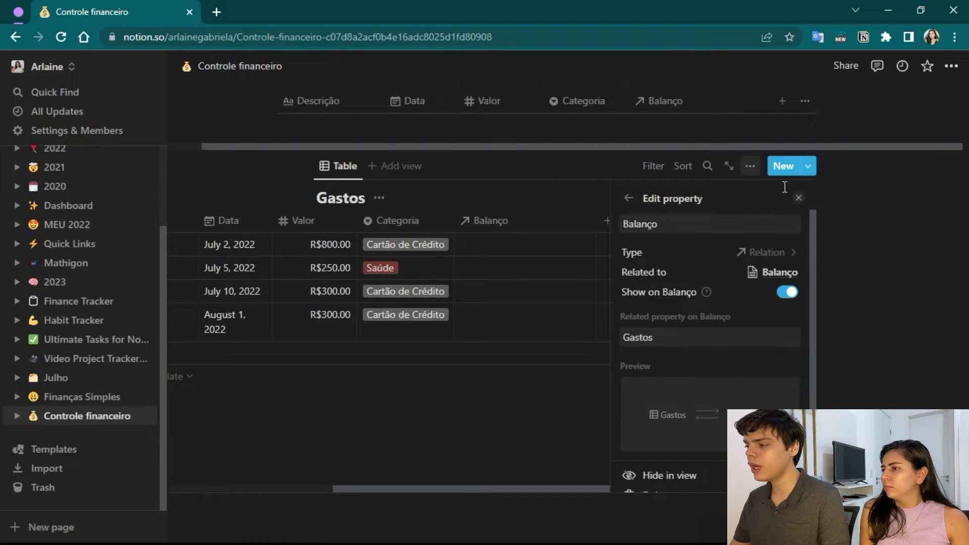
{"action": "left_click", "coordinate": [799, 200]}
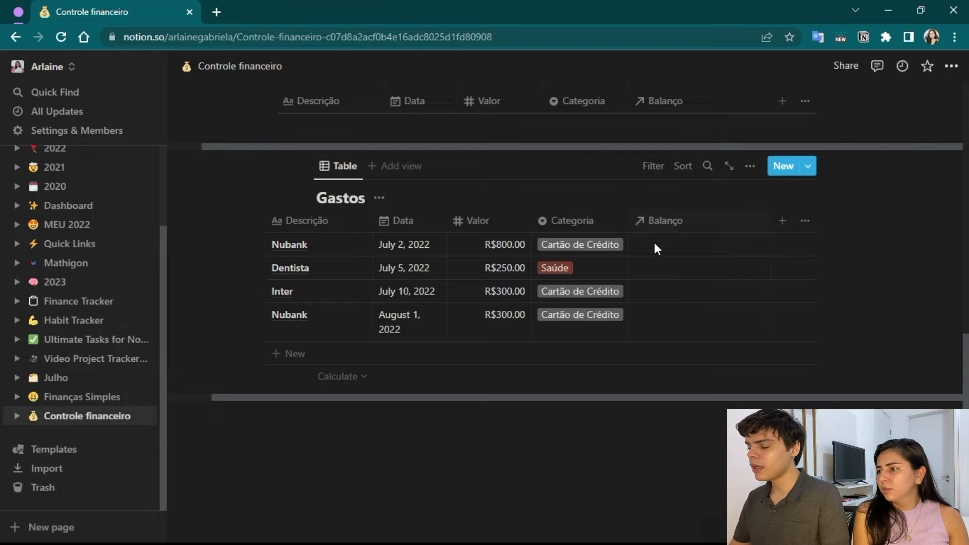
Add a new table view named "Julho 2022" to the Ganhos database.
{"action": "scroll", "coordinate": [653, 319], "scroll_direction": "up", "scroll_amount": 10}
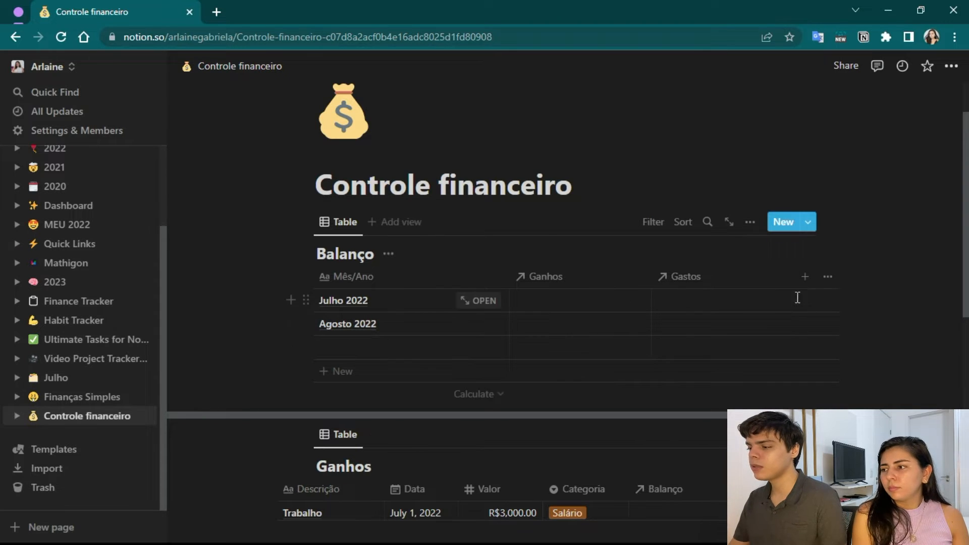
{"action": "scroll", "coordinate": [677, 281], "scroll_direction": "down", "scroll_amount": 4}
{"action": "scroll", "coordinate": [673, 277], "scroll_direction": "up", "scroll_amount": 3}
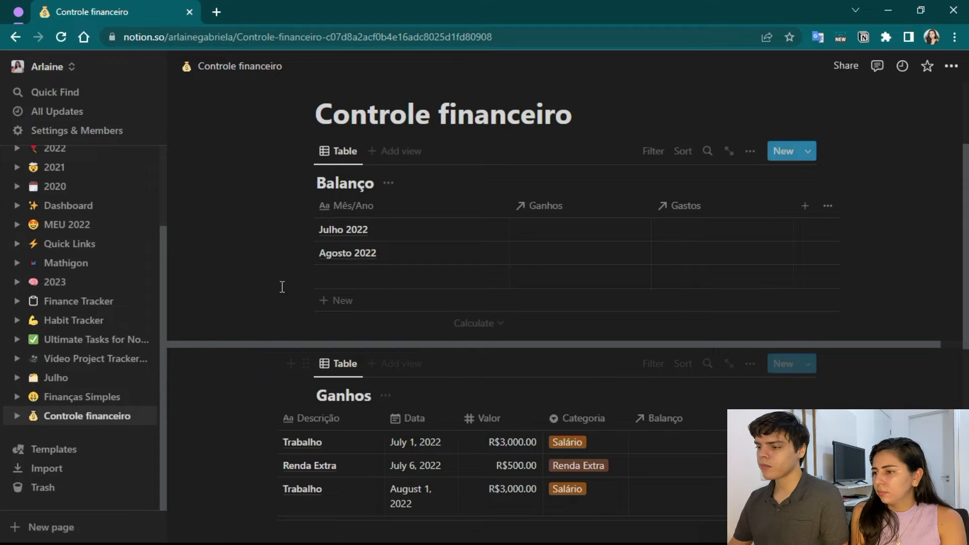
{"action": "left_click", "coordinate": [398, 368]}
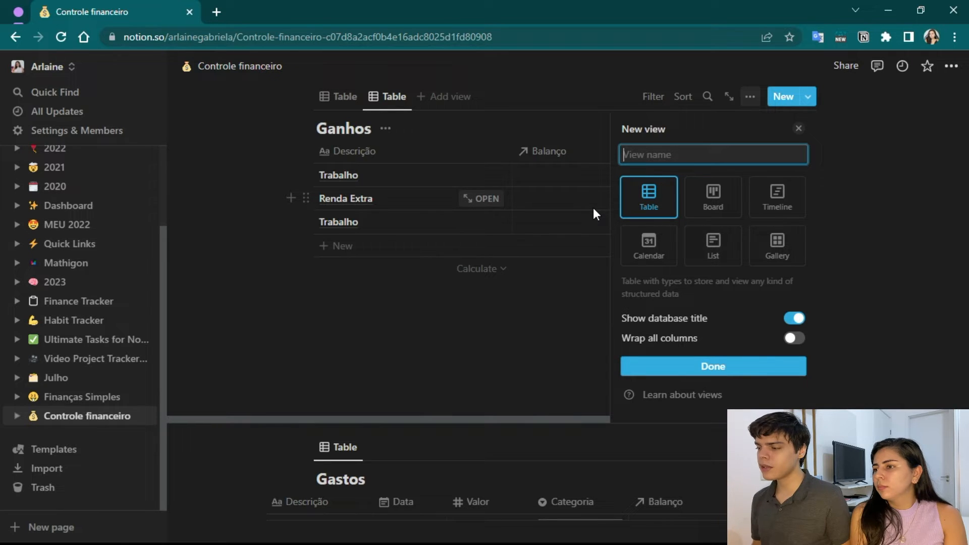
{"action": "type", "text": "J"}
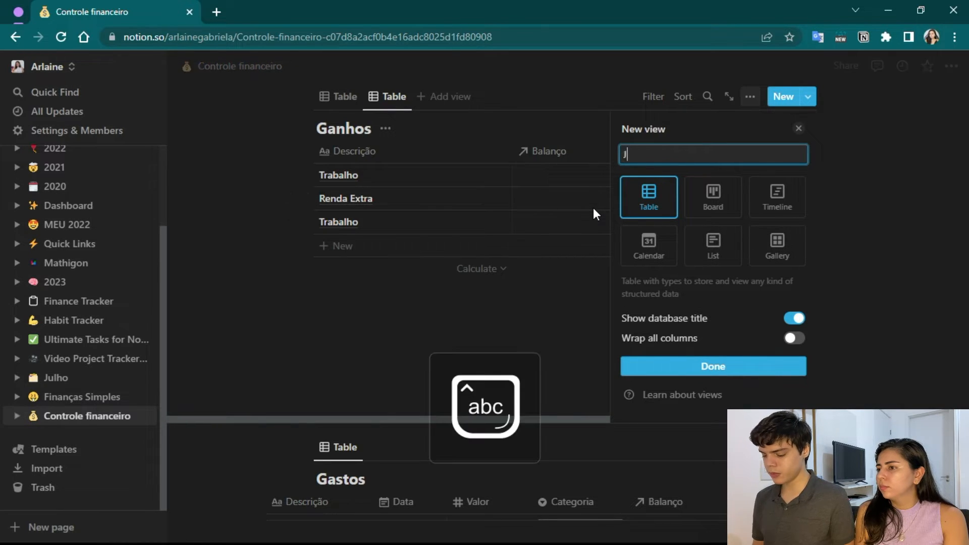
{"action": "type", "text": "ulho 2022"}
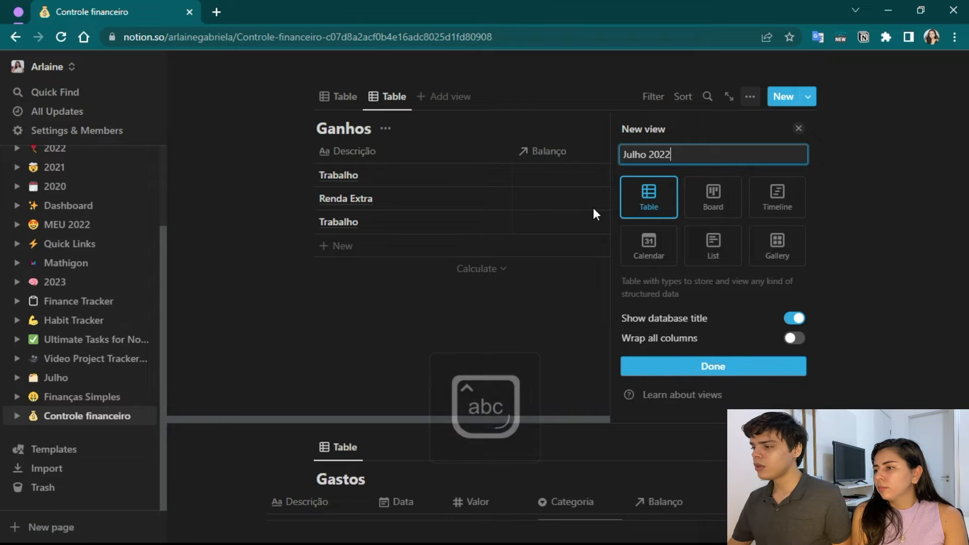
{"action": "left_click", "coordinate": [707, 366]}
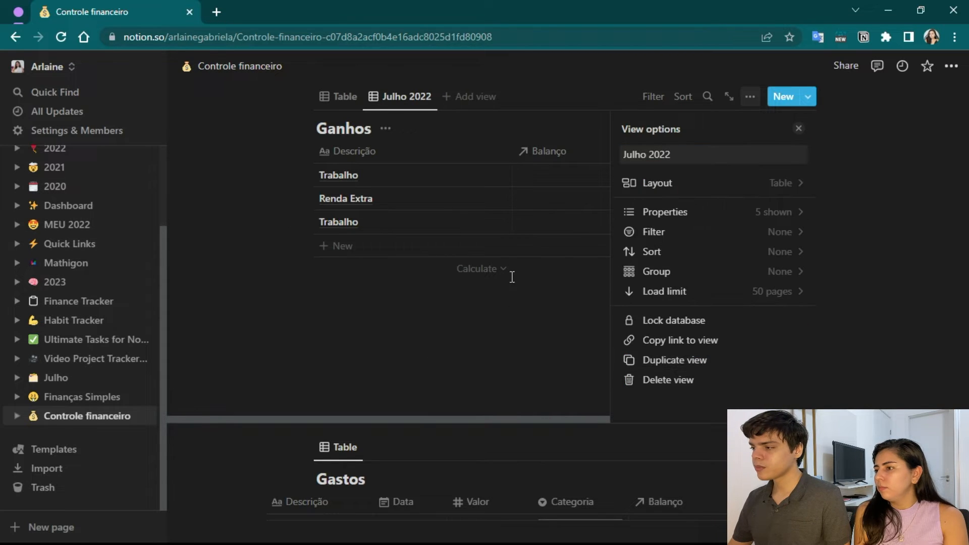
{"action": "left_click", "coordinate": [801, 132]}
{"action": "scroll", "coordinate": [454, 202], "scroll_direction": "up", "scroll_amount": 1}
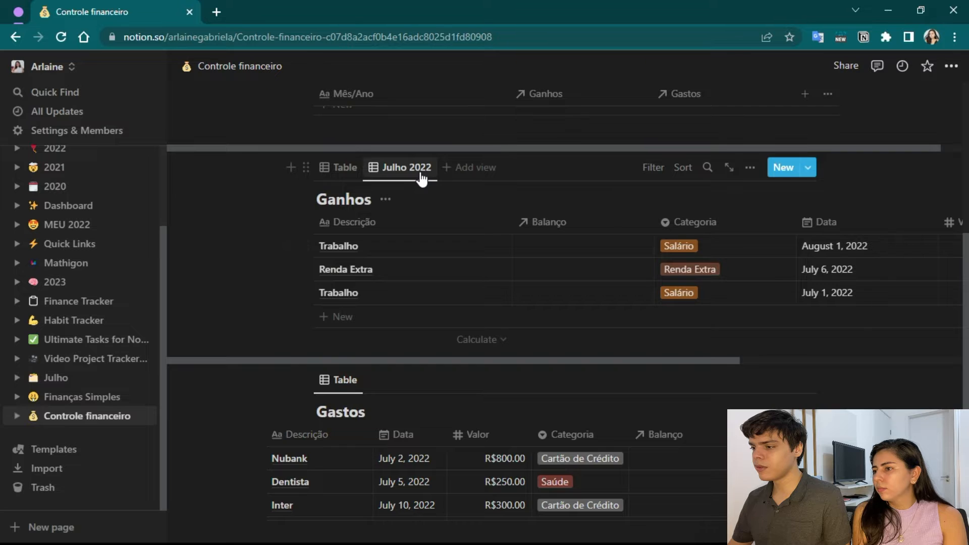
{"action": "scroll", "coordinate": [285, 305], "scroll_direction": "up", "scroll_amount": 2}
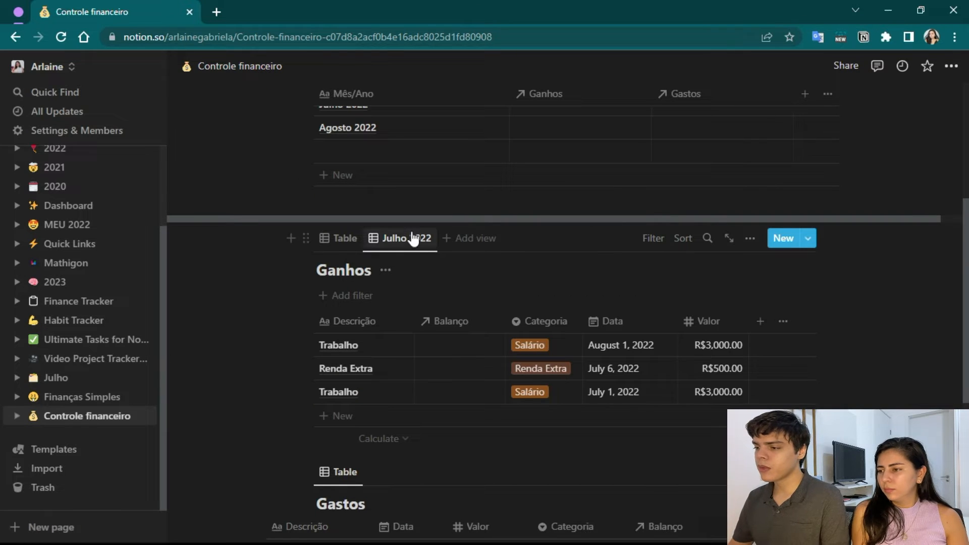
Link the two July entries, Renda Extra and Trabalho, to Julho 2022 in the Balanço relation of the Ganhos view Julho 2022.
{"action": "left_click", "coordinate": [345, 247]}
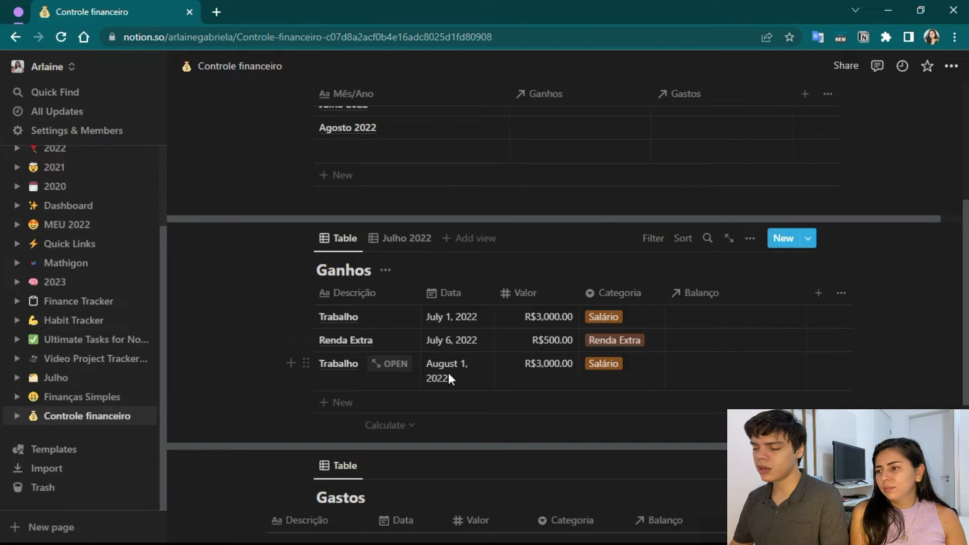
{"action": "left_click", "coordinate": [388, 239]}
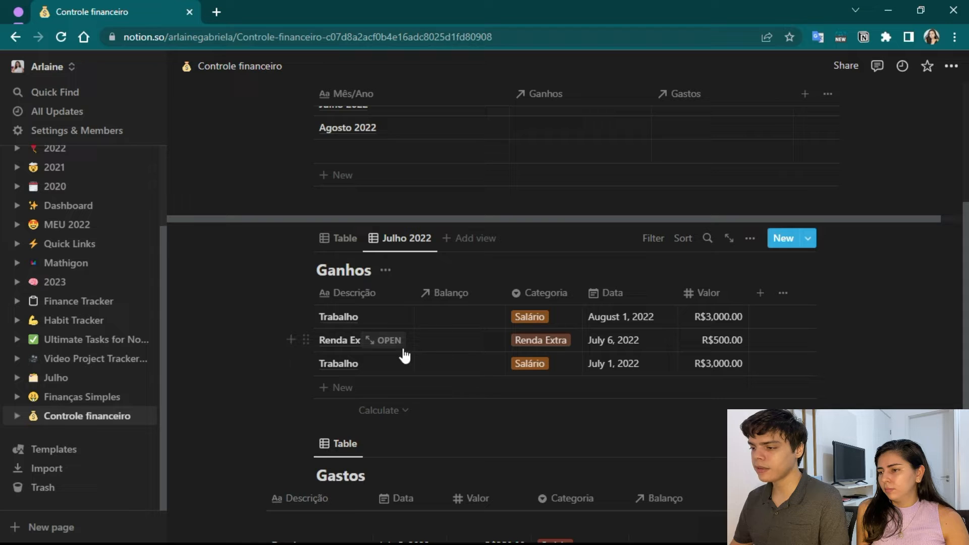
{"action": "left_click", "coordinate": [454, 342]}
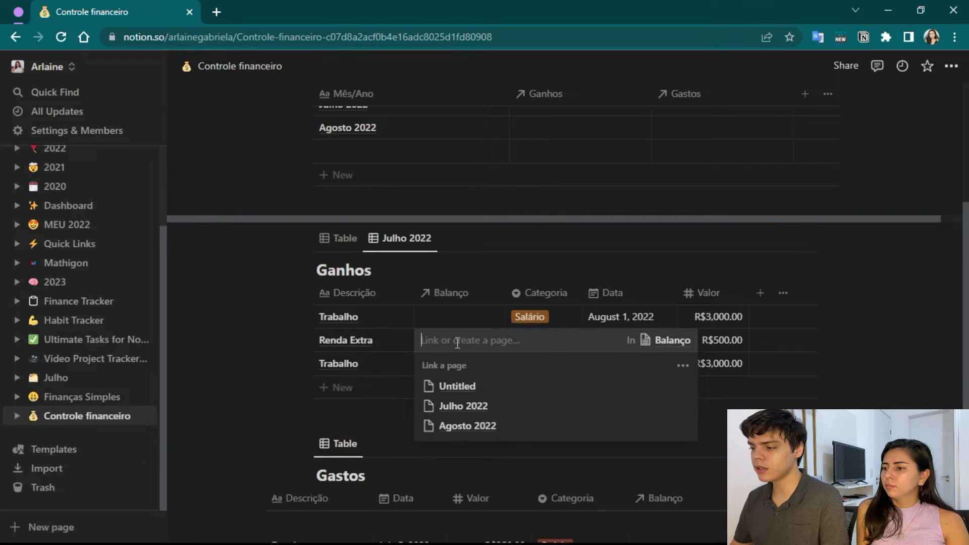
{"action": "left_click", "coordinate": [460, 404]}
{"action": "key", "text": "Escape"}
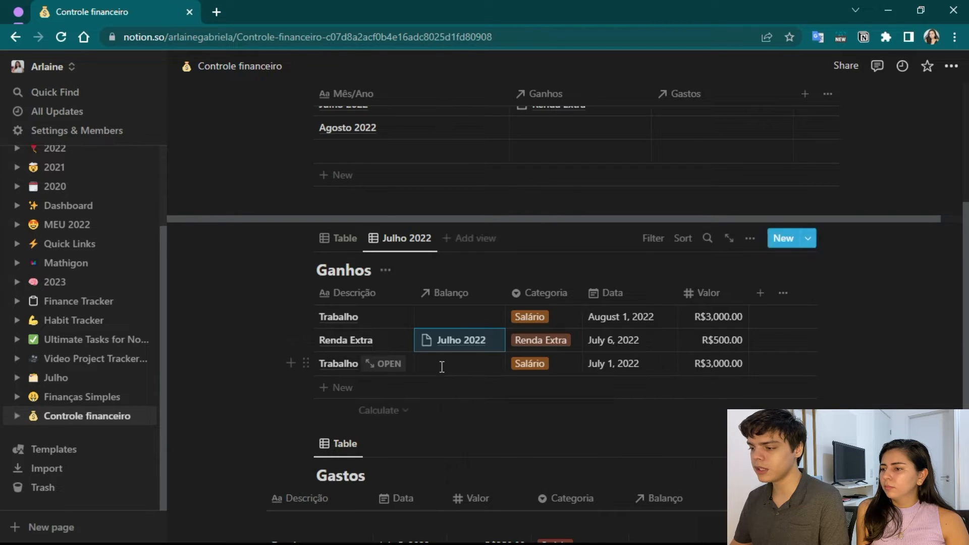
{"action": "left_click", "coordinate": [443, 364]}
{"action": "left_click", "coordinate": [457, 450]}
{"action": "left_click", "coordinate": [243, 338]}
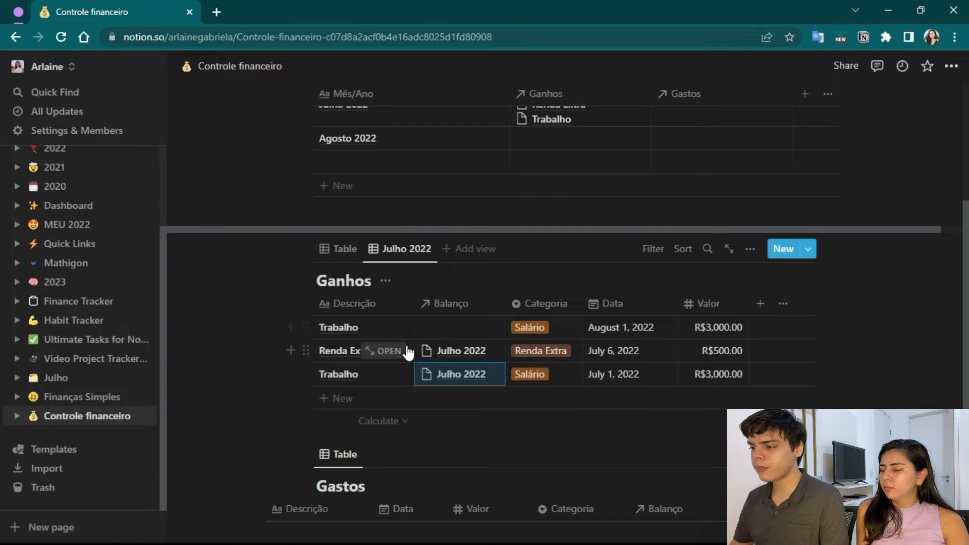
Link the August 1 Trabalho entry in Ganhos to Agosto 2022 in its Balanço relation.
{"action": "left_click", "coordinate": [454, 327]}
{"action": "left_click", "coordinate": [454, 414]}
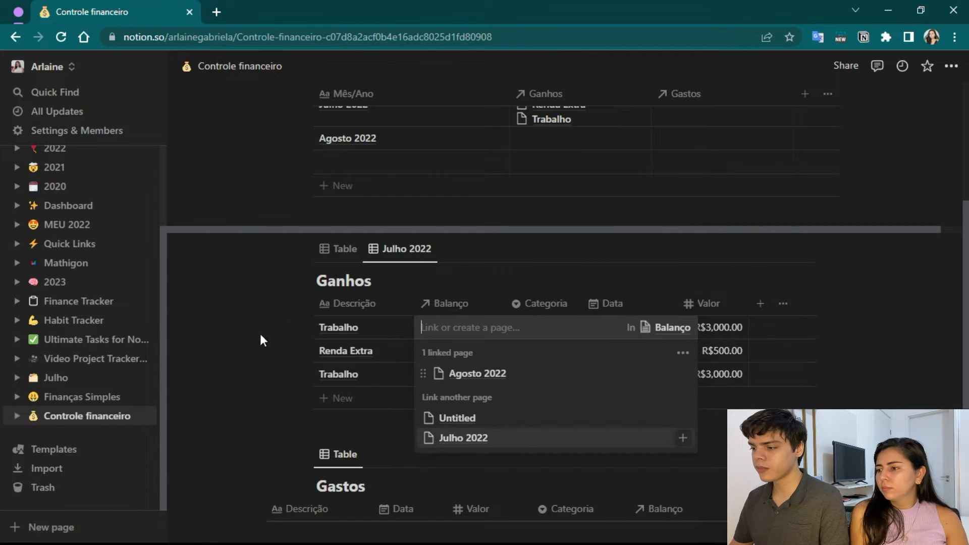
{"action": "left_click", "coordinate": [259, 334]}
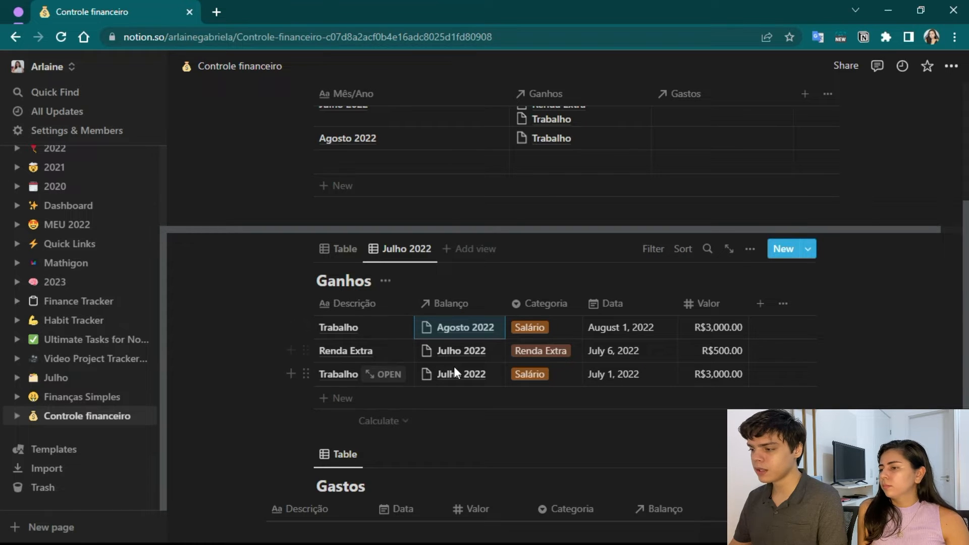
Filter the Julho 2022 view of Ganhos to entries whose Balanço contains Julho 2022.
{"action": "left_click", "coordinate": [647, 255]}
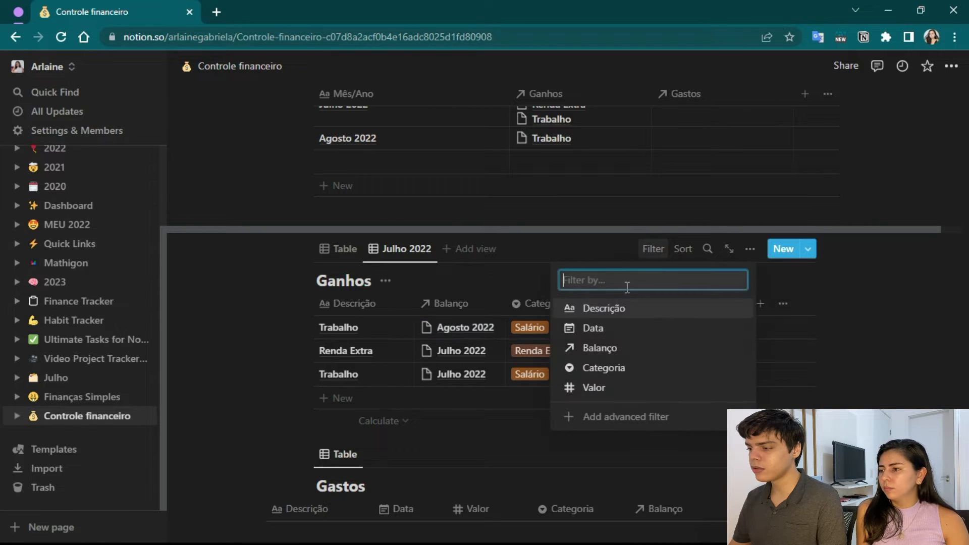
{"action": "left_click", "coordinate": [611, 350]}
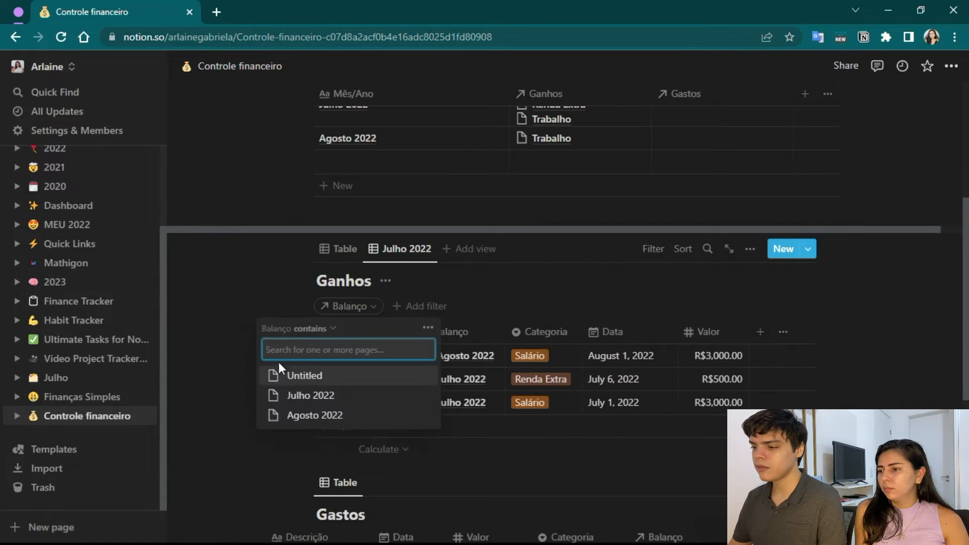
{"action": "left_click", "coordinate": [280, 396]}
{"action": "left_click", "coordinate": [250, 330]}
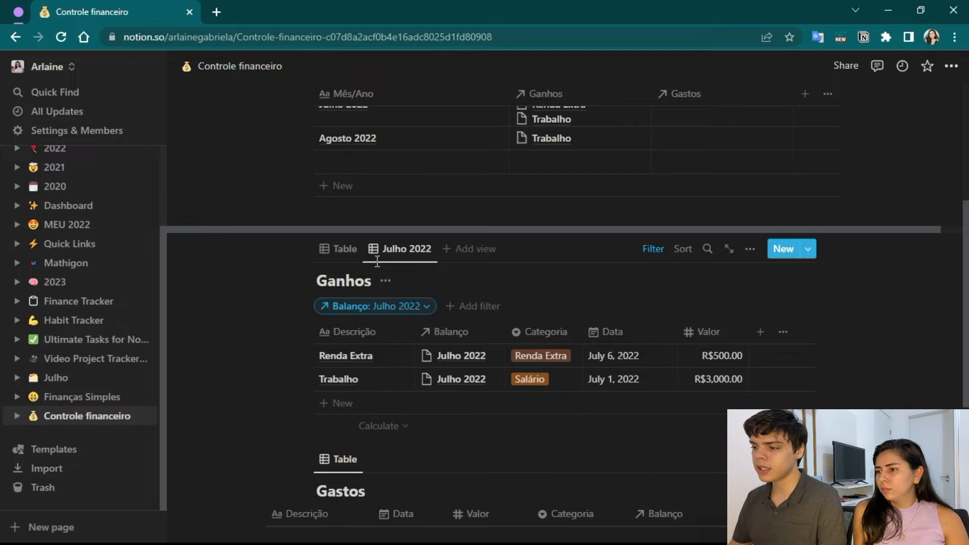
Add a sample entry named "Extra" to the filtered Julho 2022 view of Ganhos.
{"action": "left_click", "coordinate": [336, 403]}
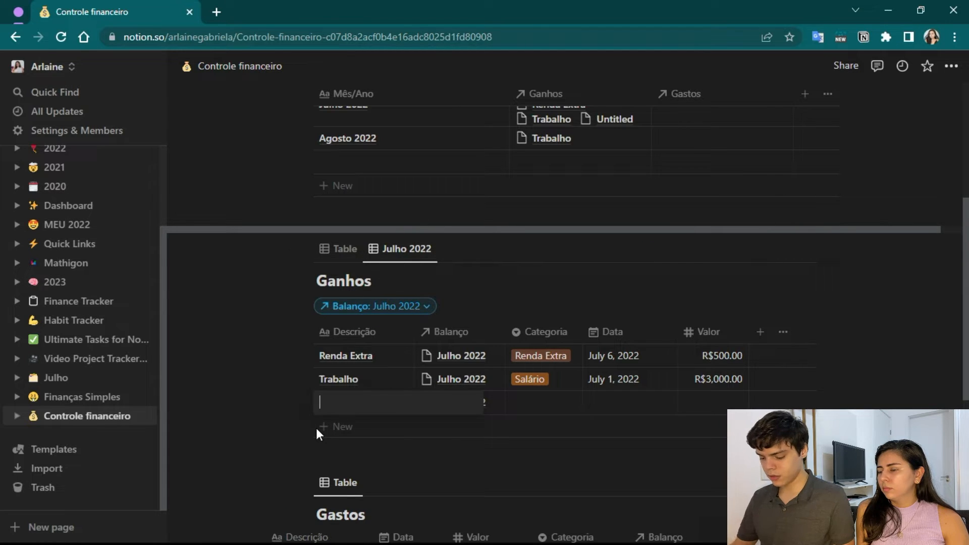
{"action": "key", "text": "Caps_Lock"}
{"action": "type", "text": "E"}
{"action": "key", "text": "Caps_Lock"}
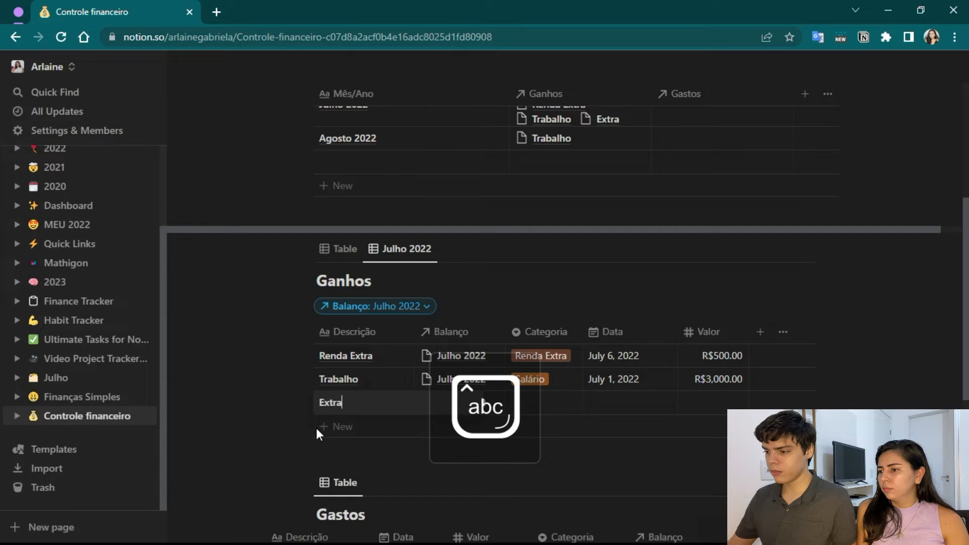
{"action": "key", "text": "Escape"}
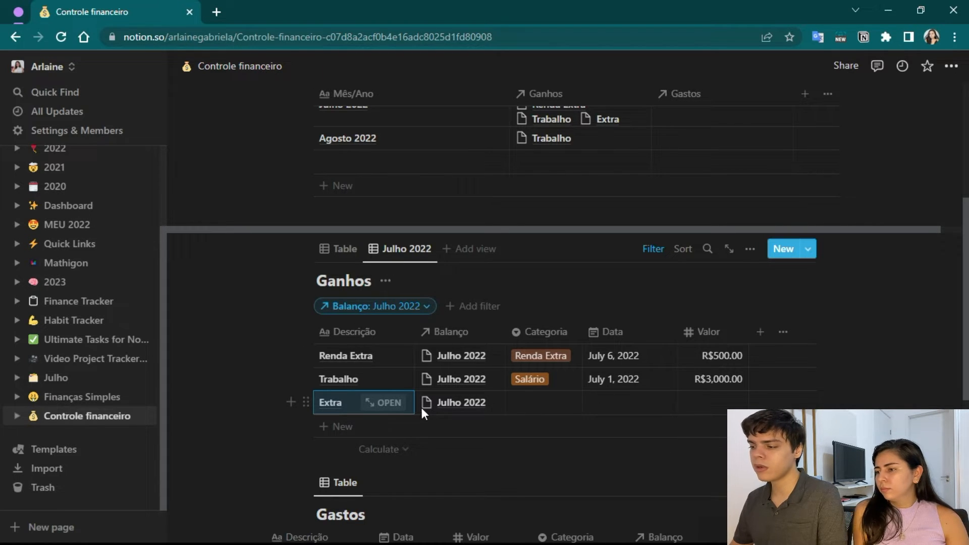
Delete the sample "Extra" entry from the Ganhos table.
{"action": "left_click_drag", "start_coordinate": [313, 411], "coordinate": [302, 408]}
{"action": "scroll", "coordinate": [444, 286], "scroll_direction": "up", "scroll_amount": 1}
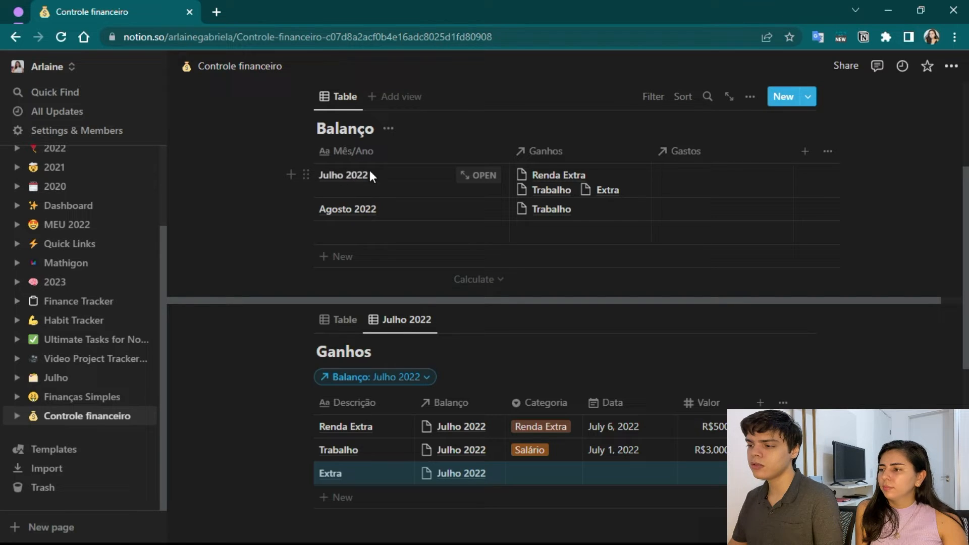
{"action": "key", "text": "Delete"}
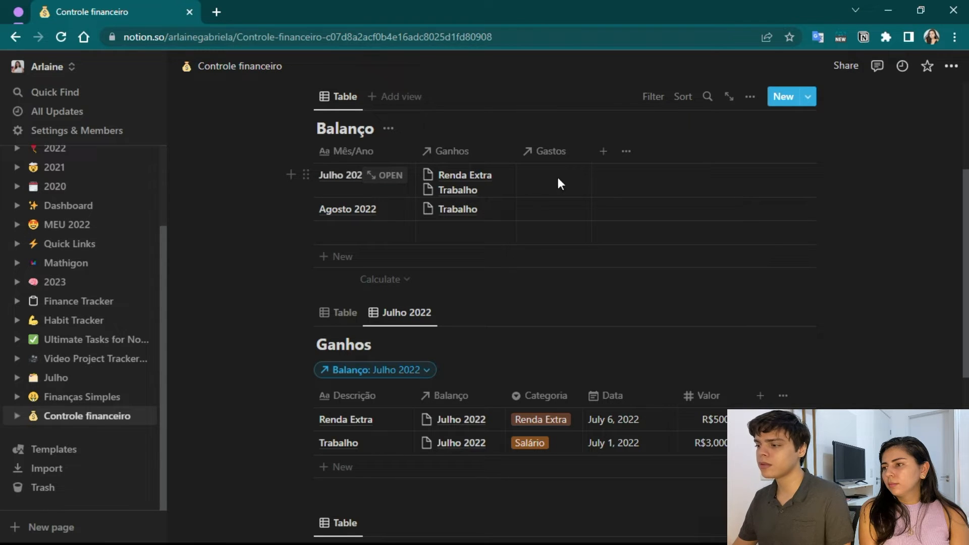
Add a new property named "Total Ganhos" to the Balanço table.
{"action": "left_click", "coordinate": [603, 152]}
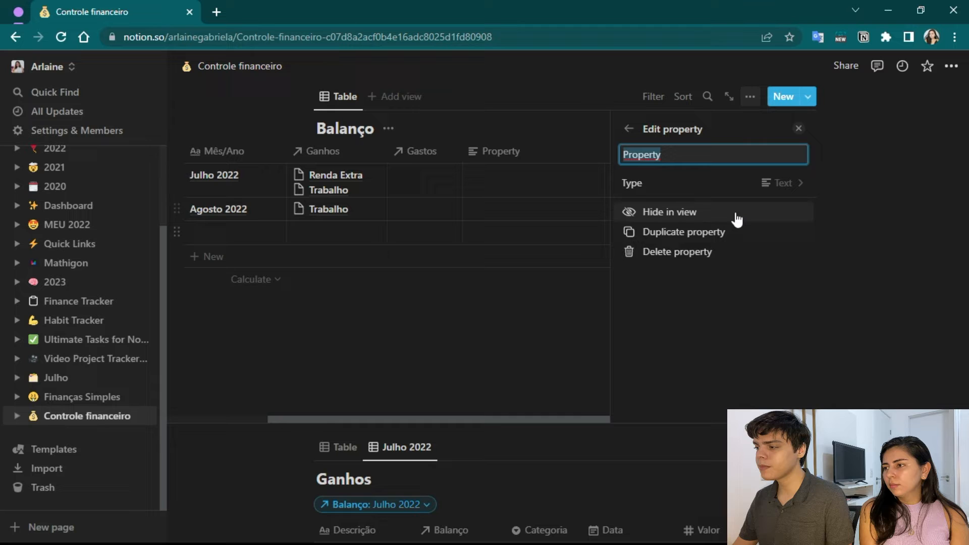
{"action": "left_click", "coordinate": [778, 183]}
{"action": "left_click", "coordinate": [715, 155]}
{"action": "left_click_drag", "start_coordinate": [666, 154], "coordinate": [625, 153]}
{"action": "key", "text": "Caps_Lock"}
{"action": "type", "text": "T"}
{"action": "key", "text": "Caps_Lock"}
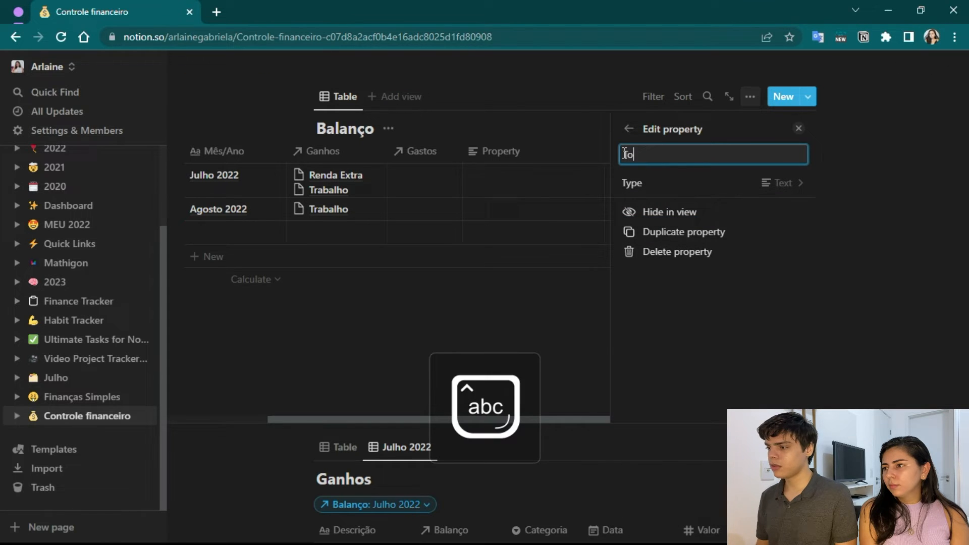
{"action": "type", "text": "otal"}
{"action": "key", "text": "Caps_Lock"}
{"action": "type", "text": "G"}
{"action": "key", "text": "Caps_Lock"}
{"action": "type", "text": "an"}
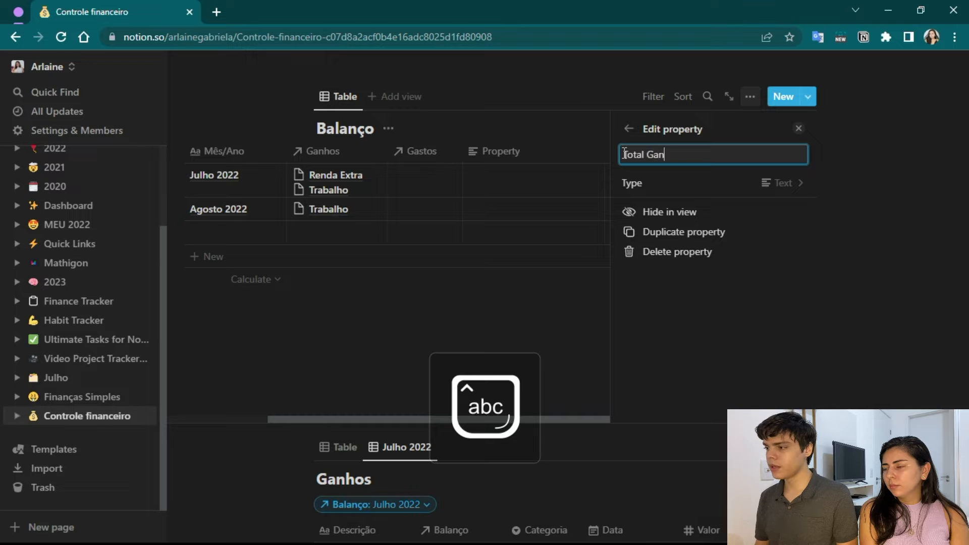
Change the Total Ganhos property type to Rollup and base it on the Ganhos relation.
{"action": "left_click", "coordinate": [757, 184]}
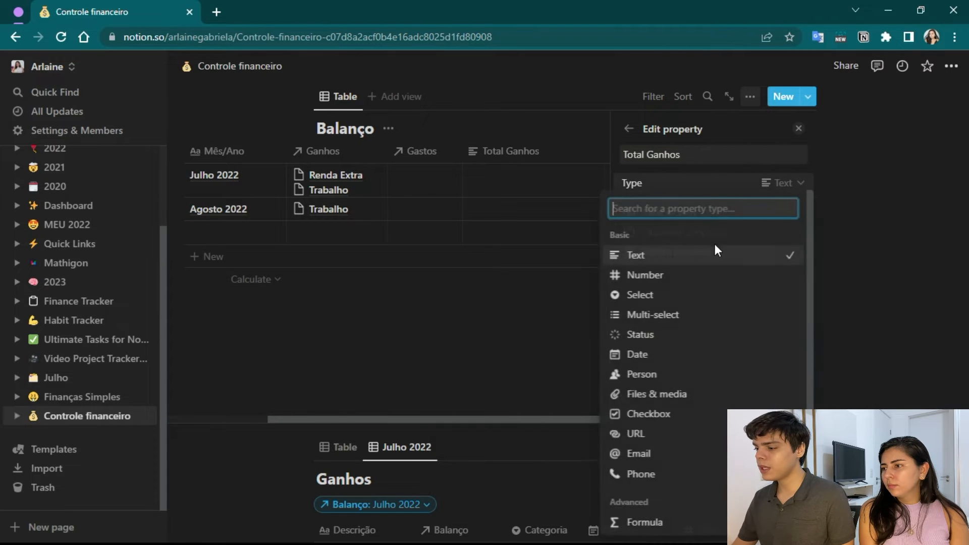
{"action": "scroll", "coordinate": [707, 303], "scroll_direction": "down", "scroll_amount": 3}
{"action": "left_click", "coordinate": [654, 441]}
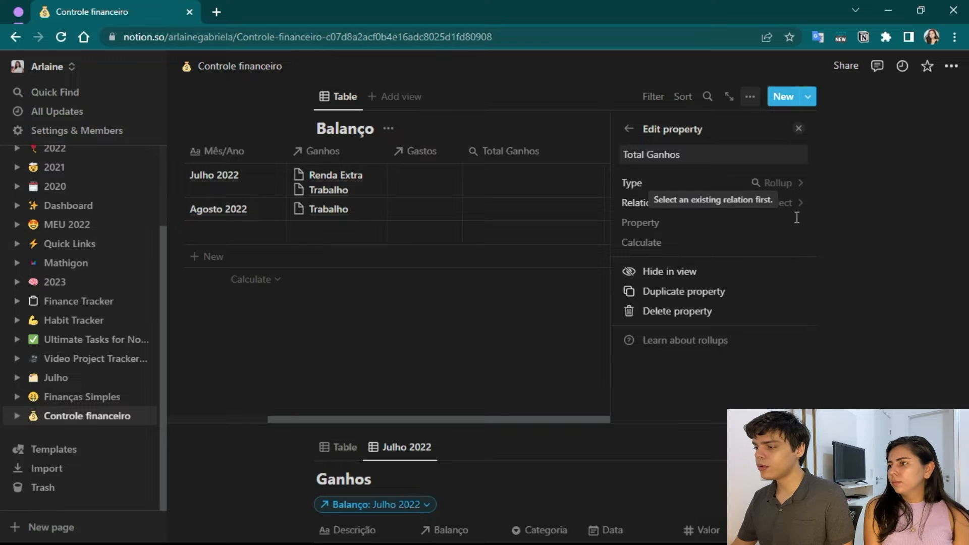
{"action": "left_click", "coordinate": [784, 203]}
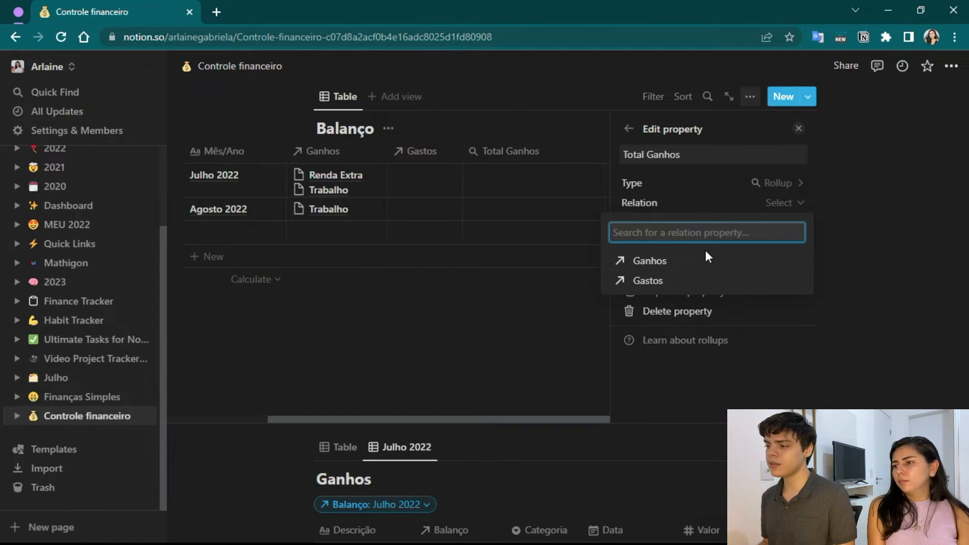
{"action": "left_click", "coordinate": [652, 261]}
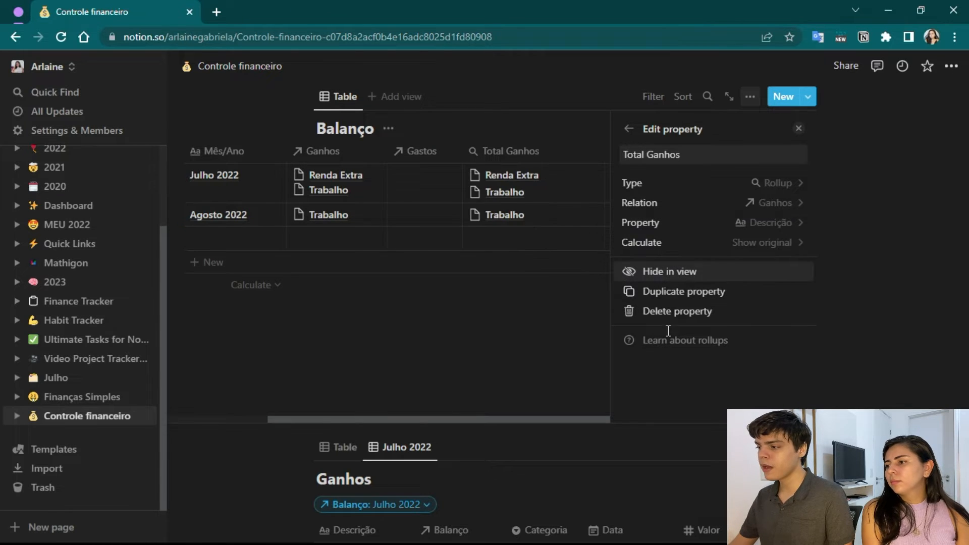
Set the Total Ganhos rollup to the Valor property calculated as Sum, and close the property settings.
{"action": "left_click", "coordinate": [772, 224]}
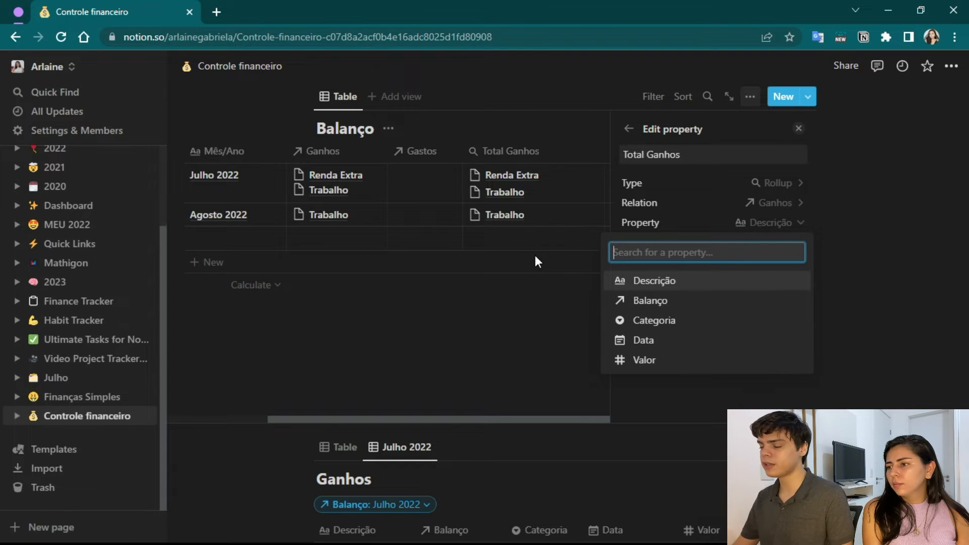
{"action": "left_click", "coordinate": [647, 362]}
{"action": "left_click", "coordinate": [764, 243]}
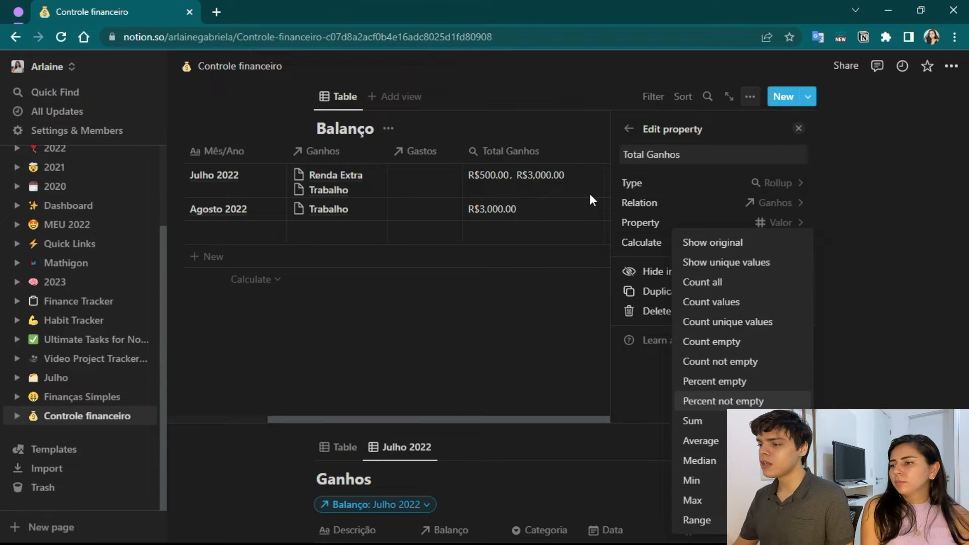
{"action": "left_click", "coordinate": [701, 424]}
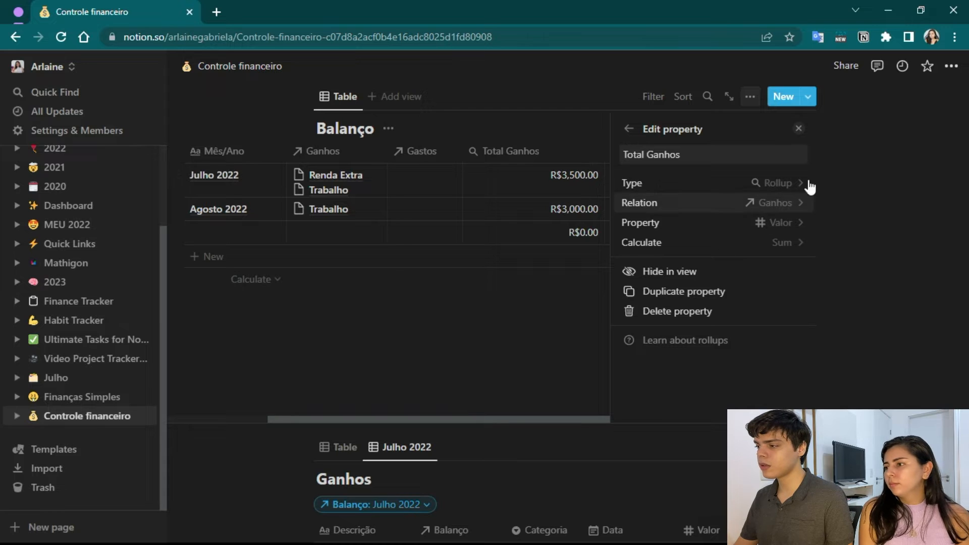
{"action": "left_click", "coordinate": [799, 130]}
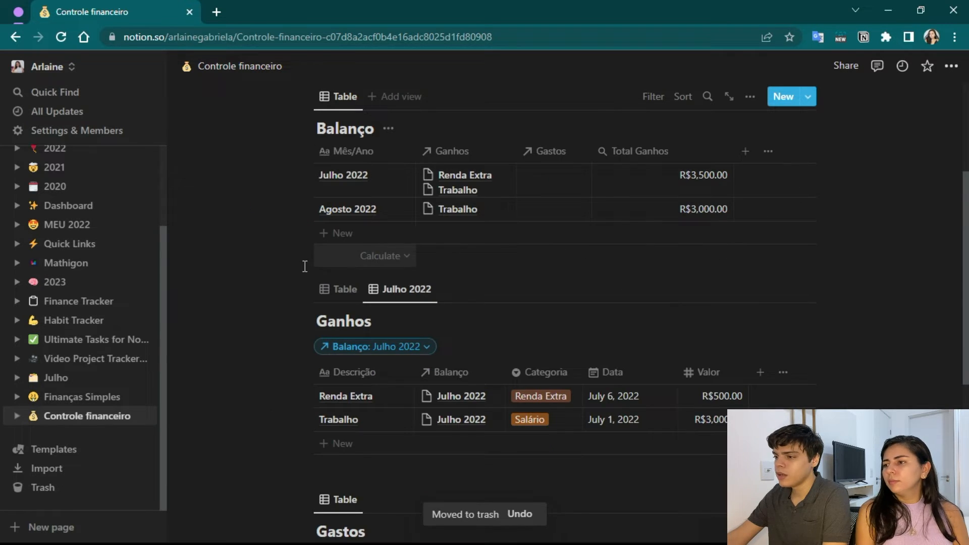
Hide the Ganhos relation column in the Balanço table view.
{"action": "scroll", "coordinate": [471, 197], "scroll_direction": "up", "scroll_amount": 2}
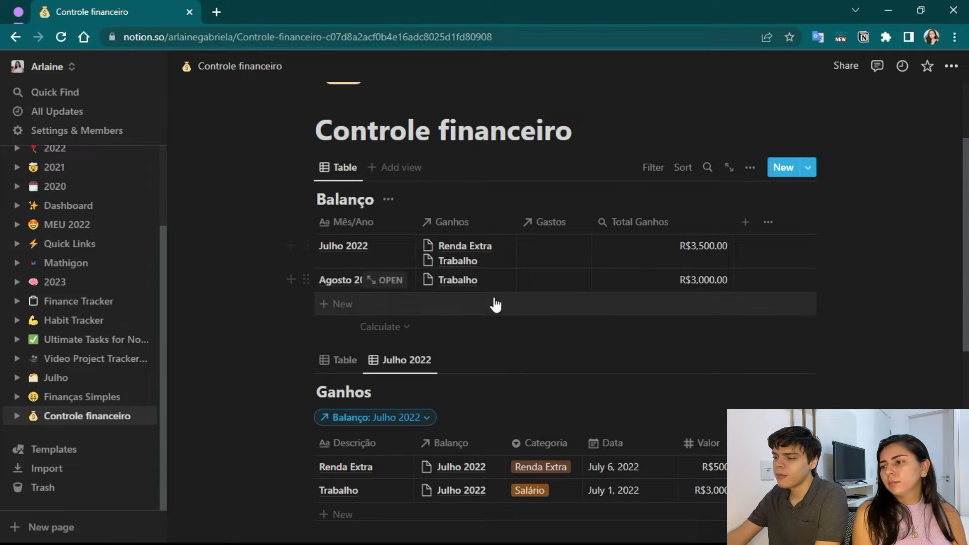
{"action": "left_click", "coordinate": [477, 219]}
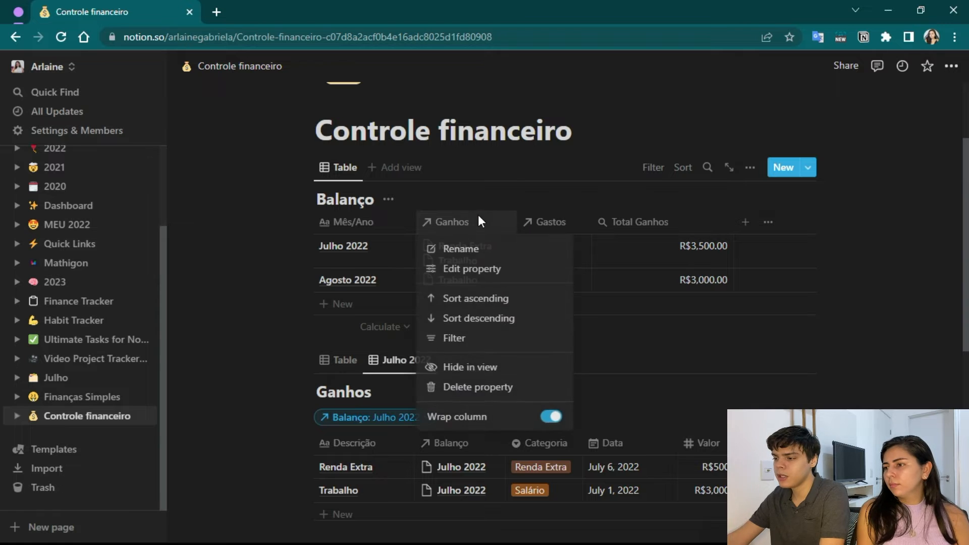
{"action": "left_click", "coordinate": [447, 368]}
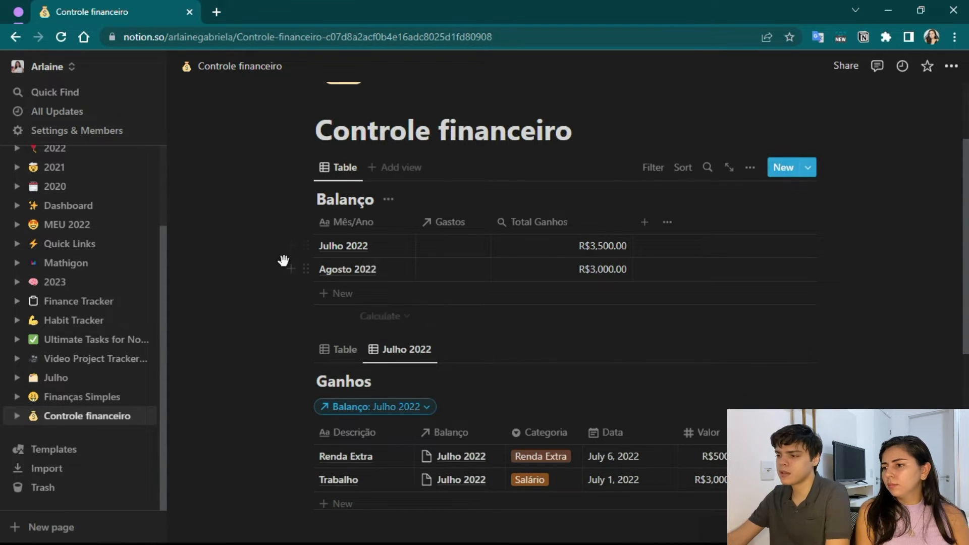
Move the Total Ganhos column ahead of Gastos in the Balanço table and narrow it.
{"action": "left_click_drag", "start_coordinate": [548, 228], "coordinate": [449, 222]}
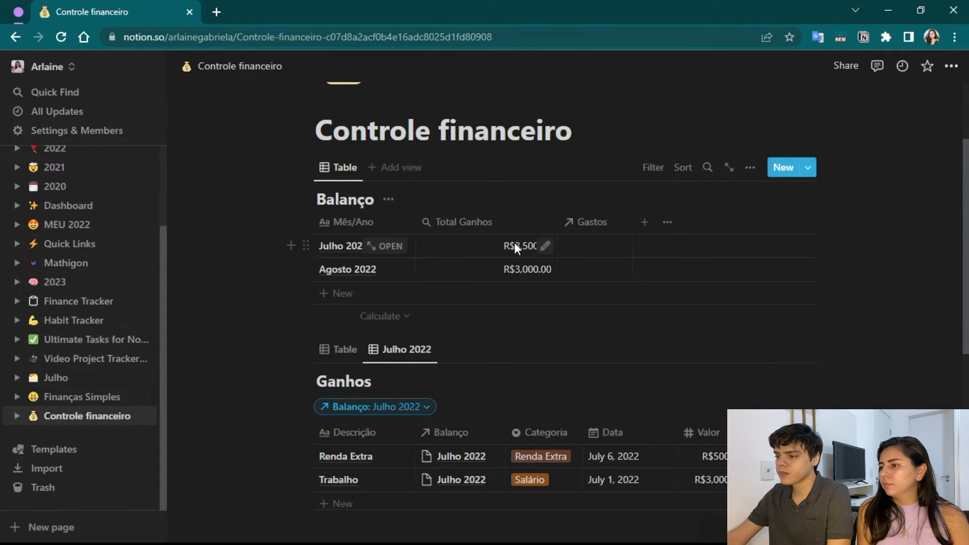
{"action": "left_click_drag", "start_coordinate": [559, 221], "coordinate": [505, 222]}
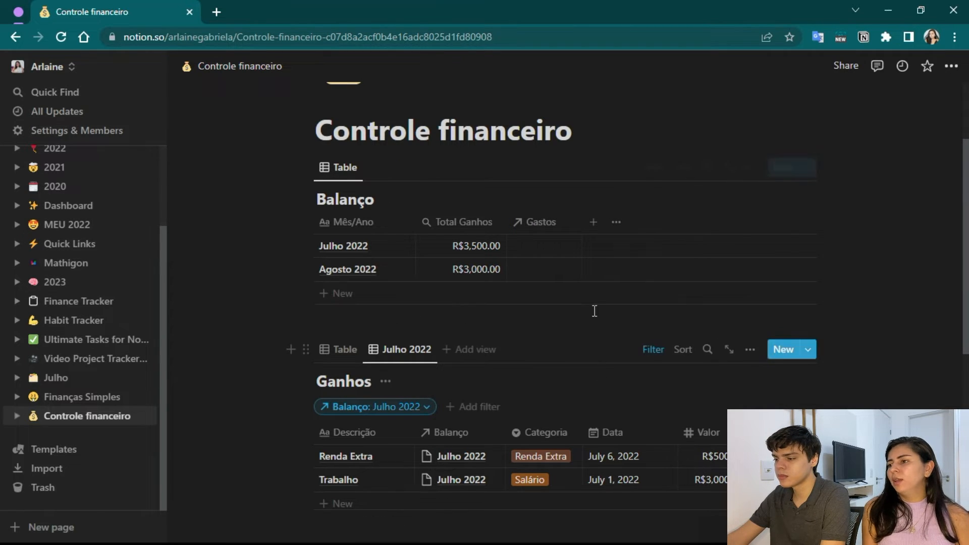
Add a table view named "Julho 2022" to the Gastos database.
{"action": "scroll", "coordinate": [594, 310], "scroll_direction": "down", "scroll_amount": 2}
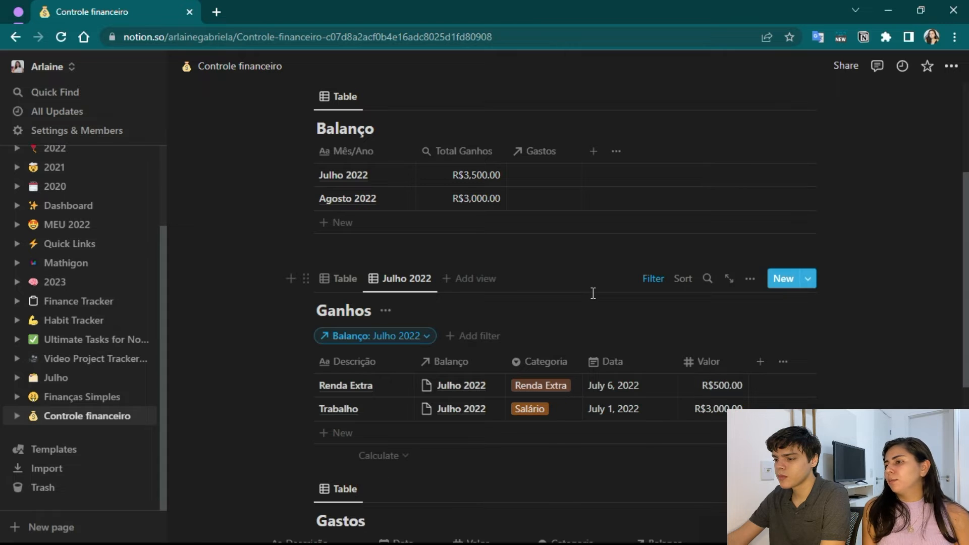
{"action": "scroll", "coordinate": [593, 293], "scroll_direction": "down", "scroll_amount": 5}
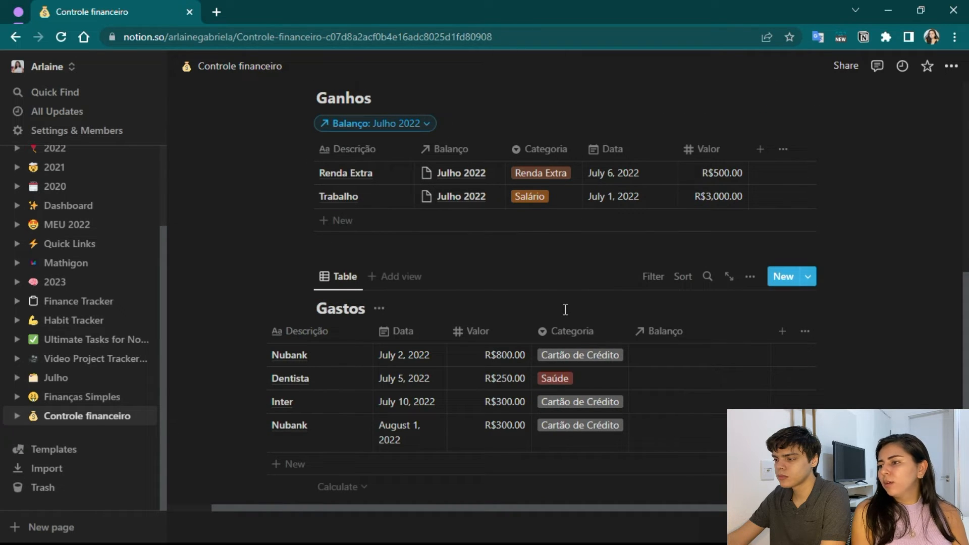
{"action": "scroll", "coordinate": [573, 311], "scroll_direction": "up", "scroll_amount": 3}
{"action": "scroll", "coordinate": [553, 348], "scroll_direction": "down", "scroll_amount": 2}
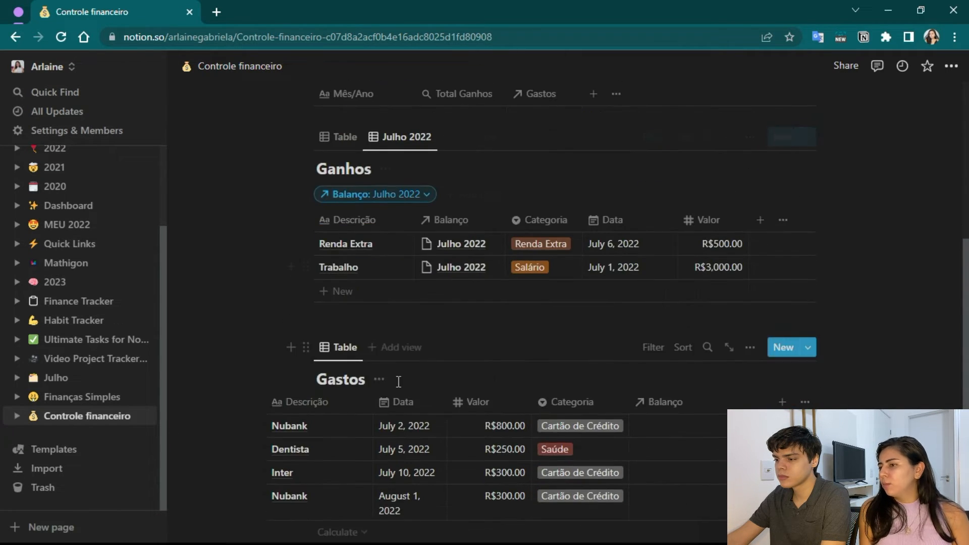
{"action": "left_click", "coordinate": [375, 356]}
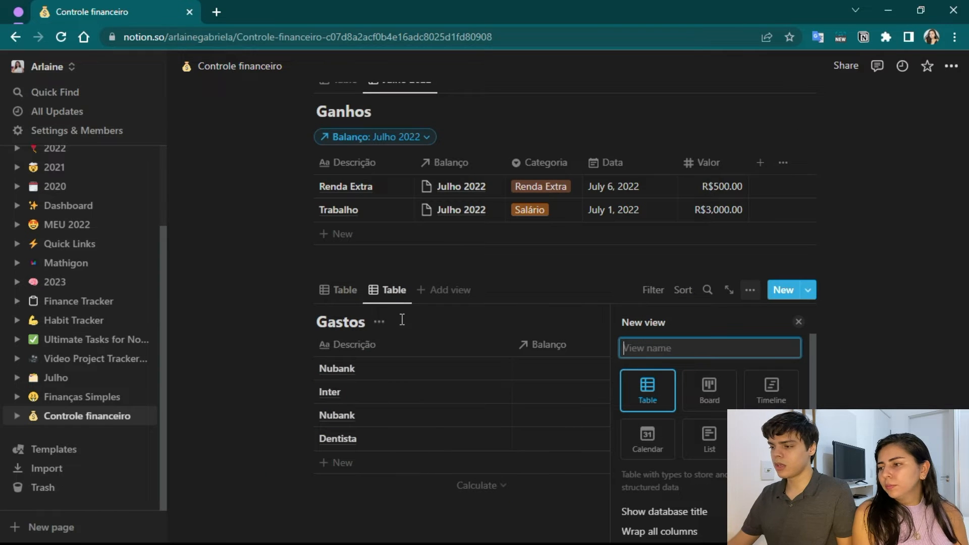
{"action": "type", "text": "Julho2"}
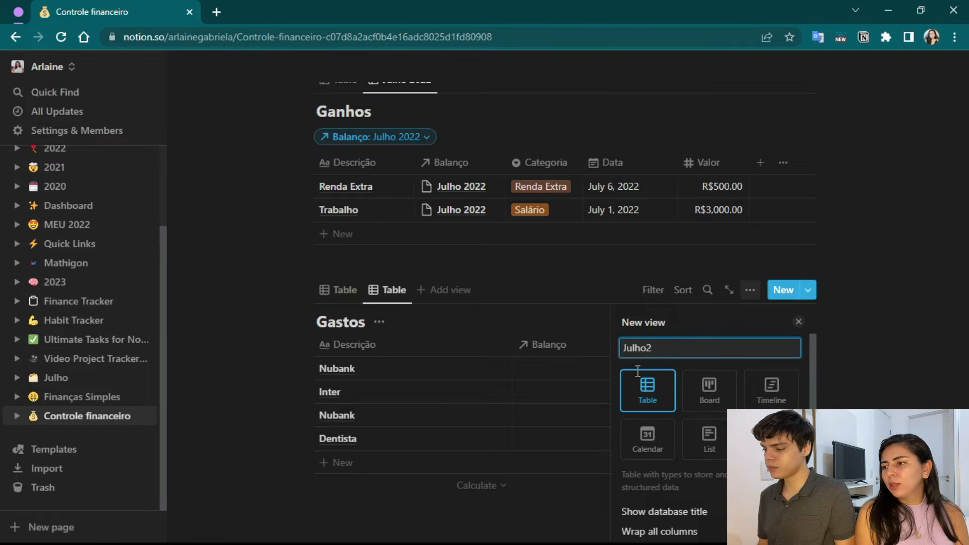
{"action": "type", "text": "022"}
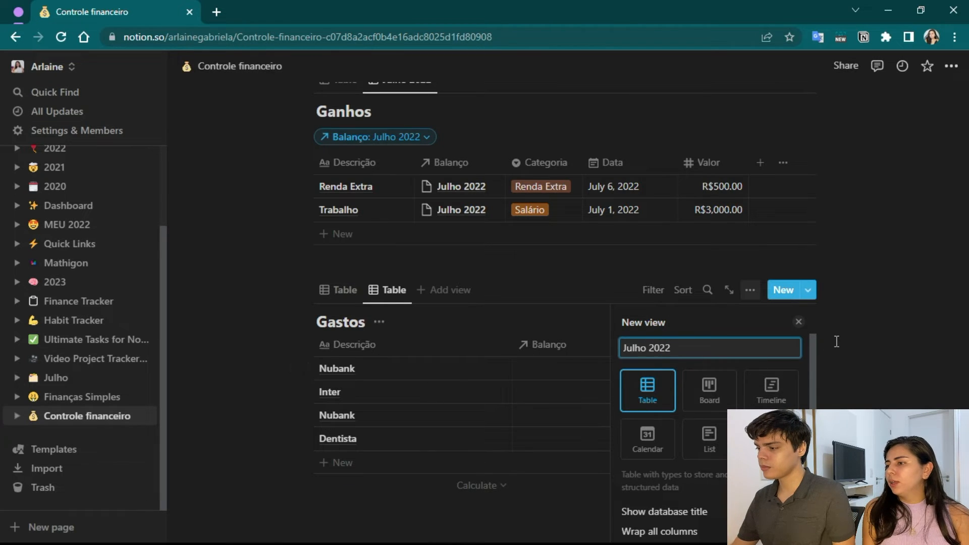
{"action": "left_click", "coordinate": [798, 323]}
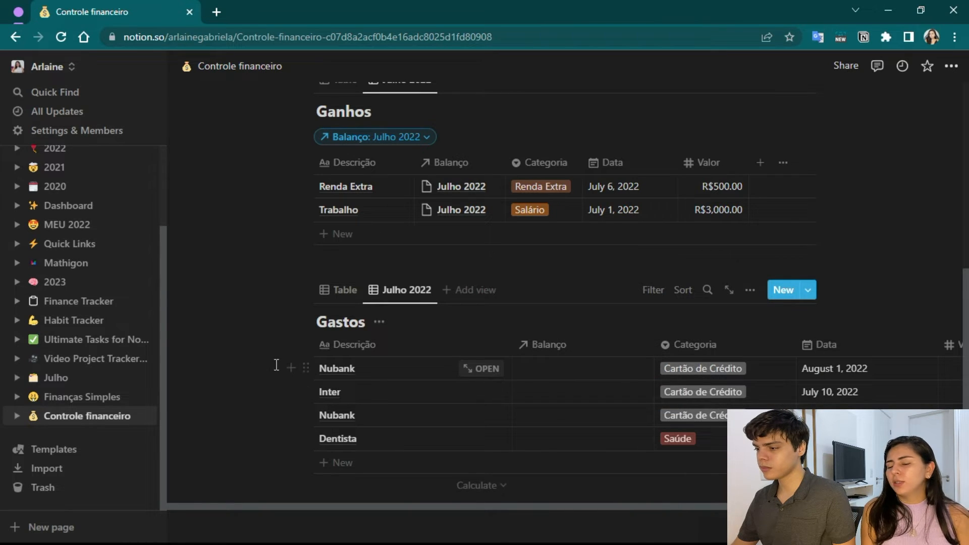
Set the Balanço relation to Agosto 2022 for the August 1 Nubank expense and to Julho 2022 for Inter, the July Nubank and Dentista.
{"action": "left_click", "coordinate": [551, 364]}
{"action": "left_click", "coordinate": [546, 428]}
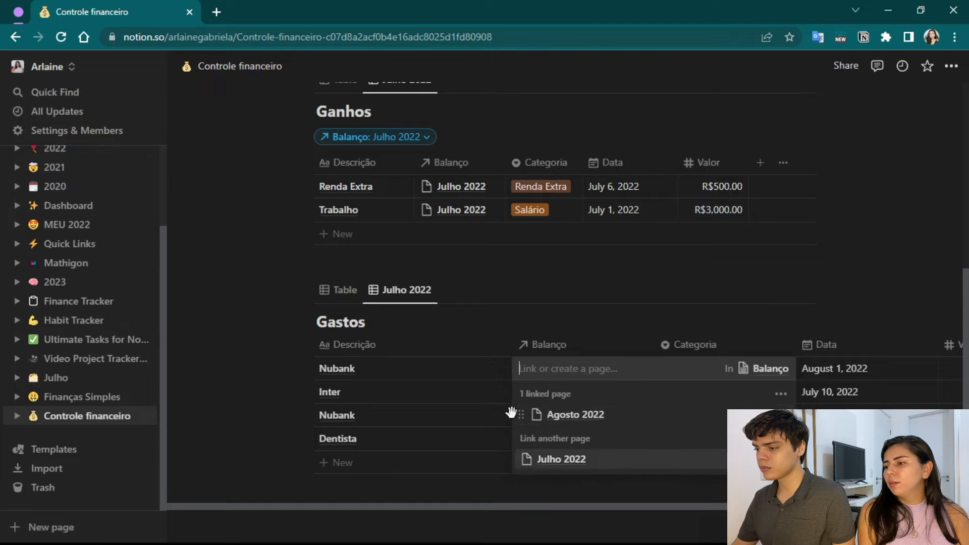
{"action": "left_click", "coordinate": [274, 364]}
{"action": "left_click", "coordinate": [543, 398]}
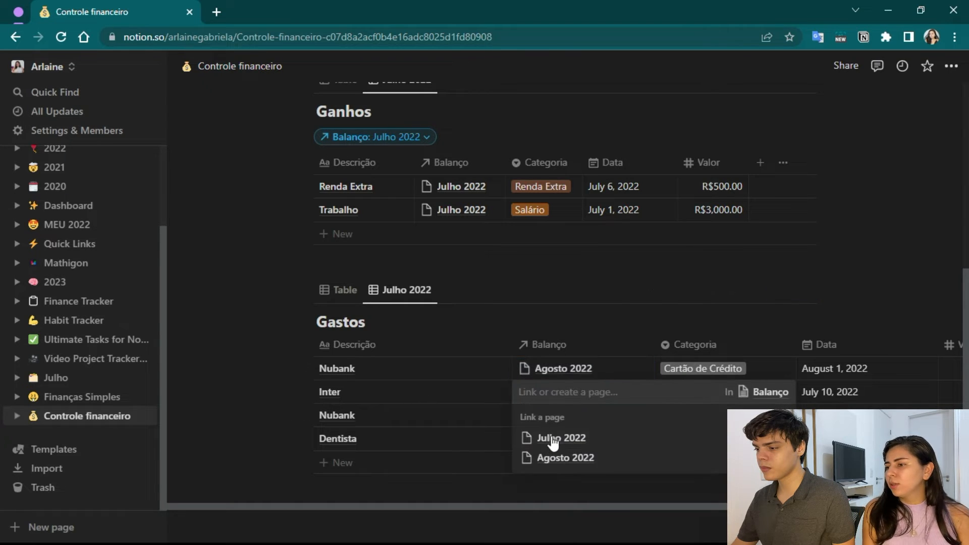
{"action": "left_click", "coordinate": [554, 443]}
{"action": "left_click", "coordinate": [371, 394]}
{"action": "left_click", "coordinate": [550, 421]}
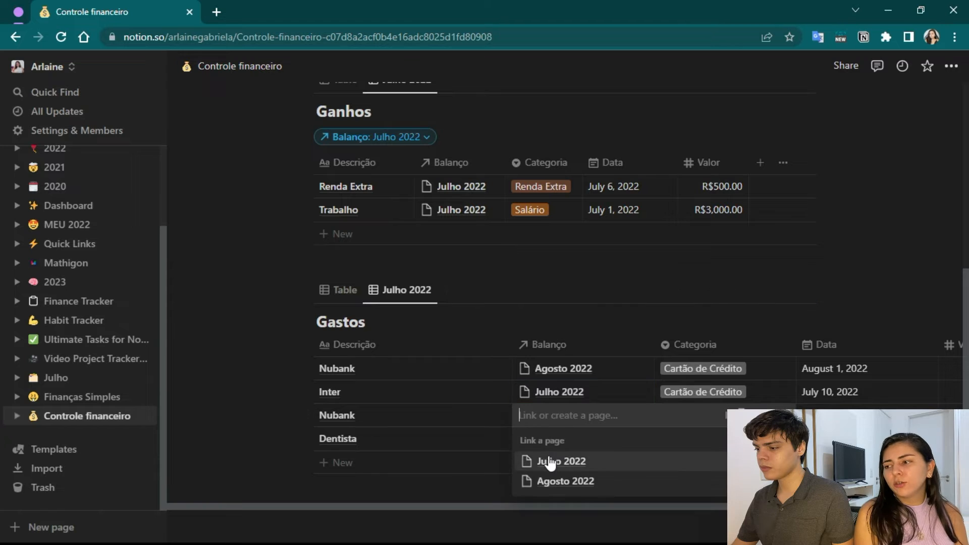
{"action": "left_click", "coordinate": [549, 462]}
{"action": "left_click", "coordinate": [262, 380]}
{"action": "left_click", "coordinate": [550, 441]}
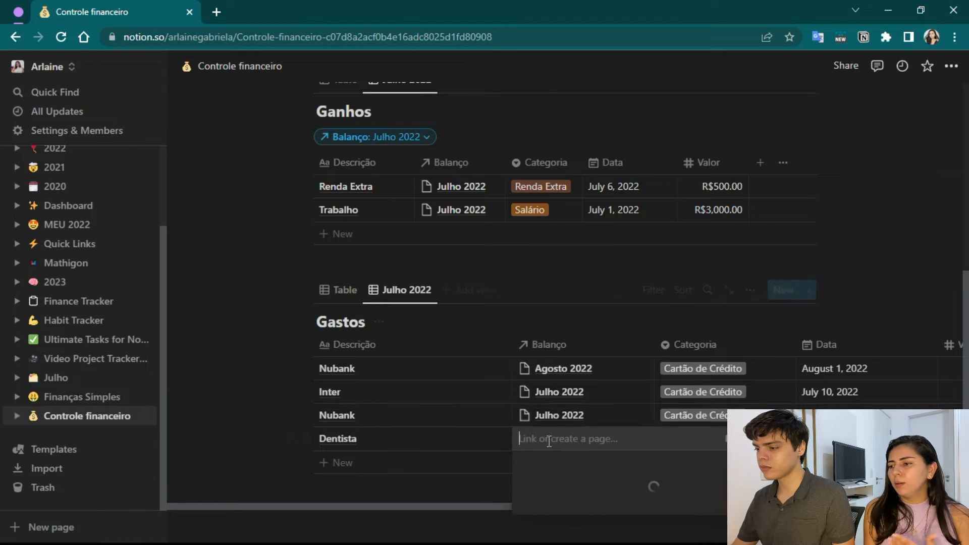
{"action": "left_click", "coordinate": [552, 486]}
{"action": "left_click", "coordinate": [243, 374]}
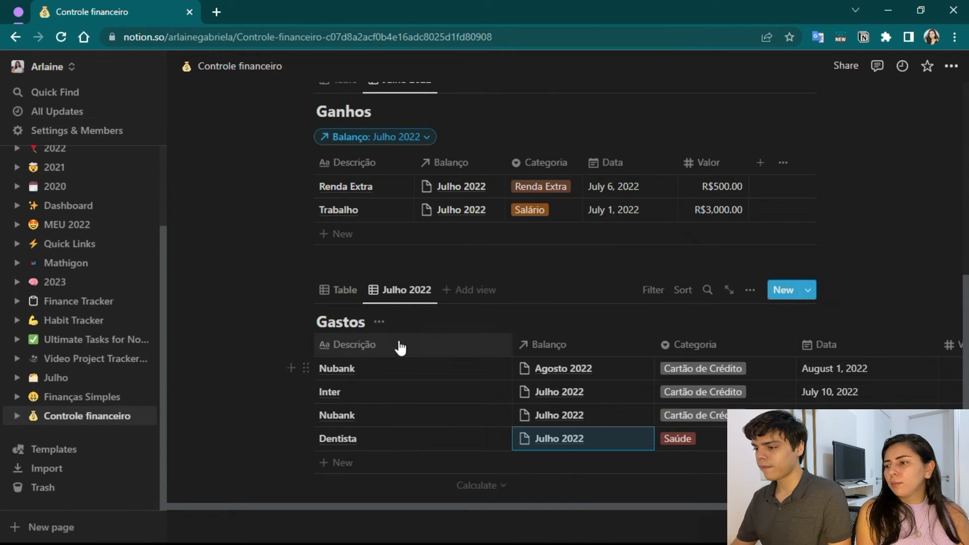
Filter the Gastos Julho 2022 view to entries whose Balanço contains Julho 2022.
{"action": "left_click", "coordinate": [657, 292]}
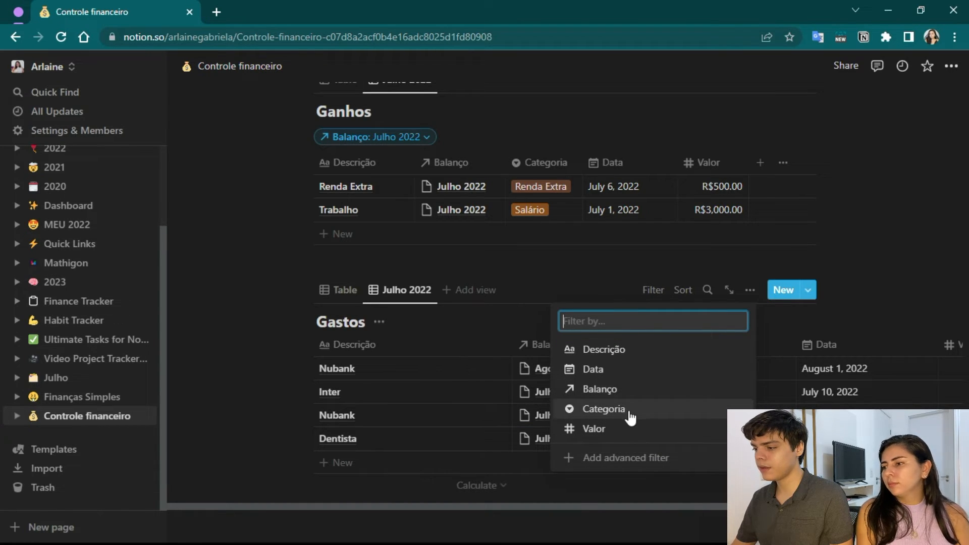
{"action": "left_click", "coordinate": [618, 396]}
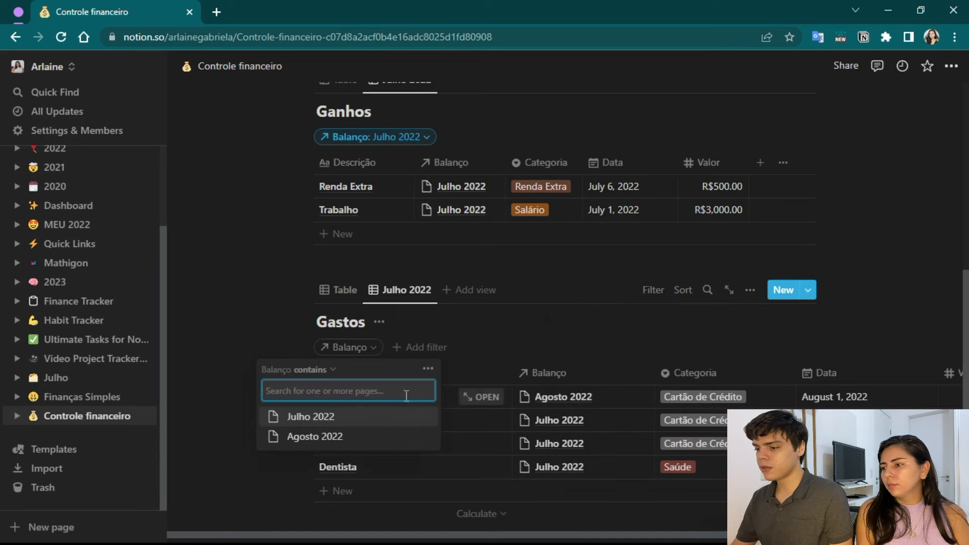
{"action": "left_click", "coordinate": [311, 417]}
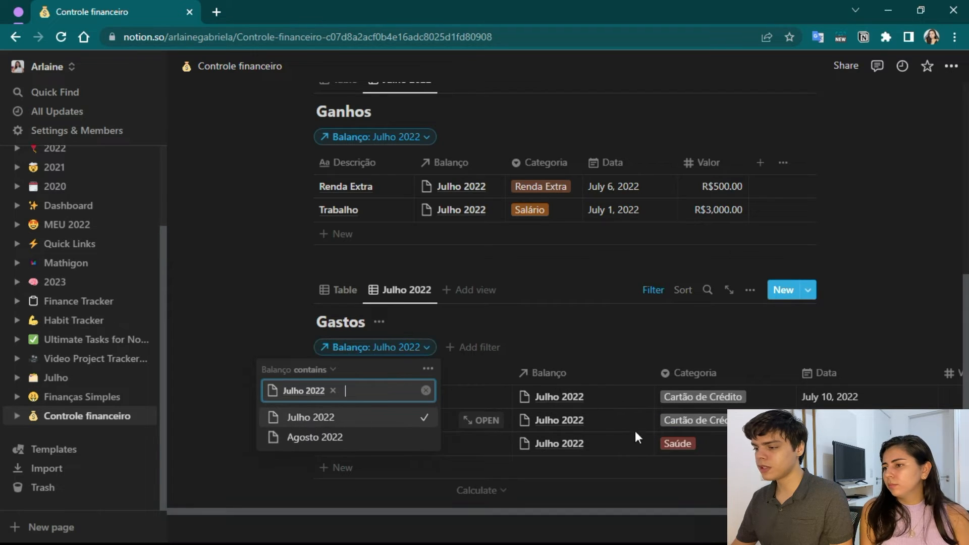
{"action": "left_click", "coordinate": [255, 328]}
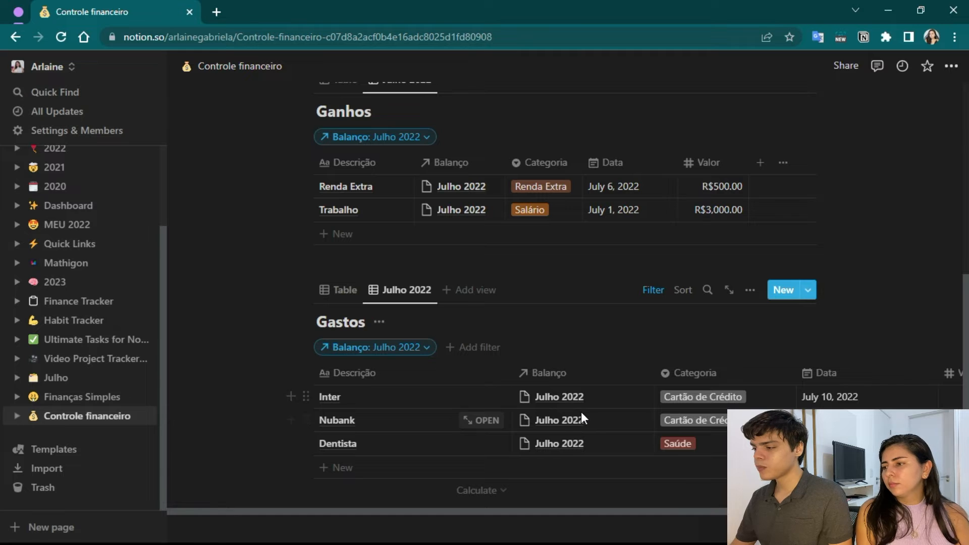
Sort the Gastos Julho 2022 view by Data ascending and adjust its column widths.
{"action": "left_click", "coordinate": [838, 371]}
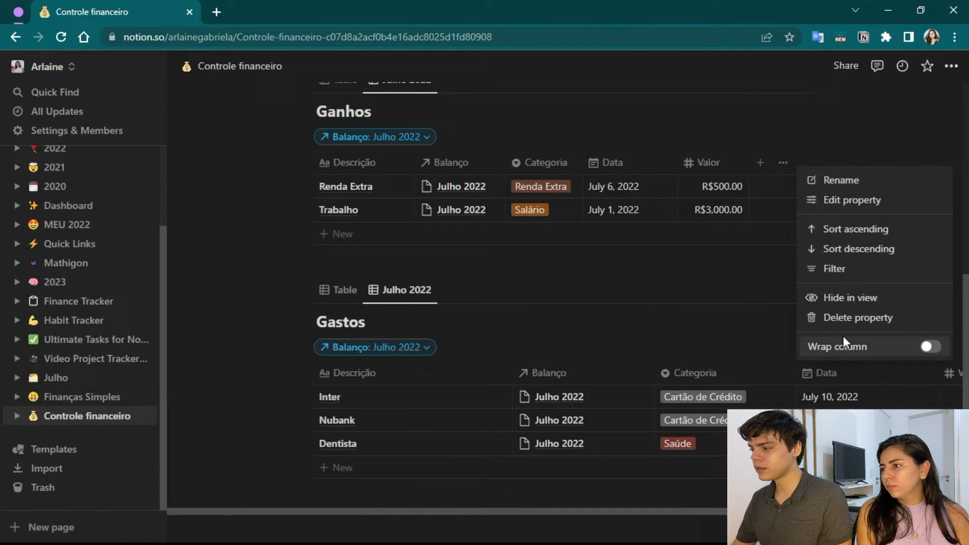
{"action": "left_click", "coordinate": [858, 230]}
{"action": "scroll", "coordinate": [824, 362], "scroll_direction": "down", "scroll_amount": 2}
{"action": "left_click_drag", "start_coordinate": [670, 392], "coordinate": [727, 395]}
Add a new property named "Total Gastos" to the Balanço table.
{"action": "scroll", "coordinate": [223, 359], "scroll_direction": "up", "scroll_amount": 3}
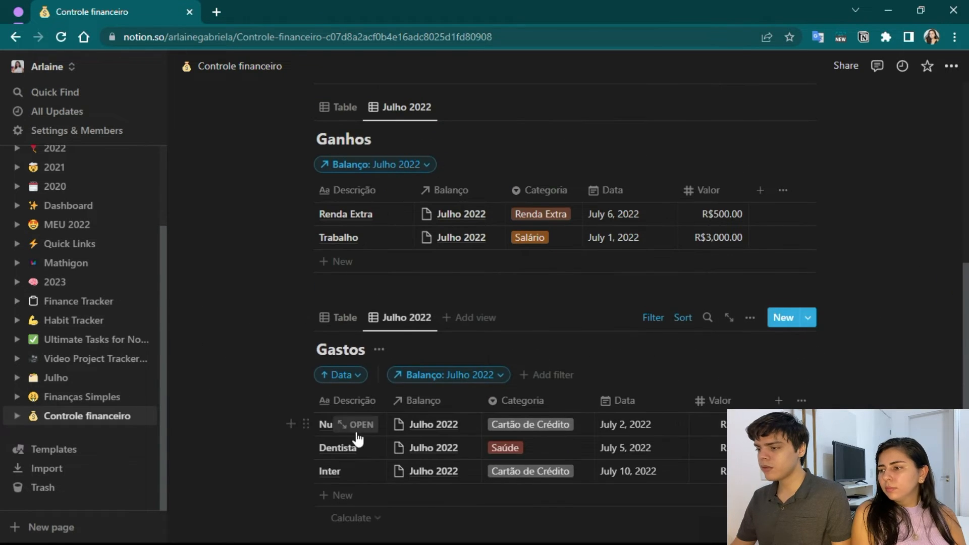
{"action": "scroll", "coordinate": [357, 439], "scroll_direction": "up", "scroll_amount": 8}
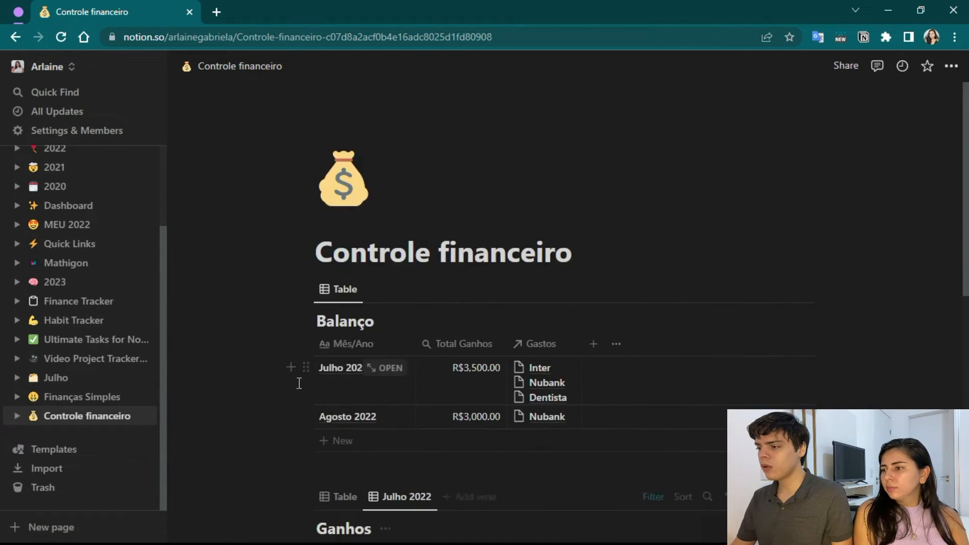
{"action": "scroll", "coordinate": [615, 371], "scroll_direction": "down", "scroll_amount": 3}
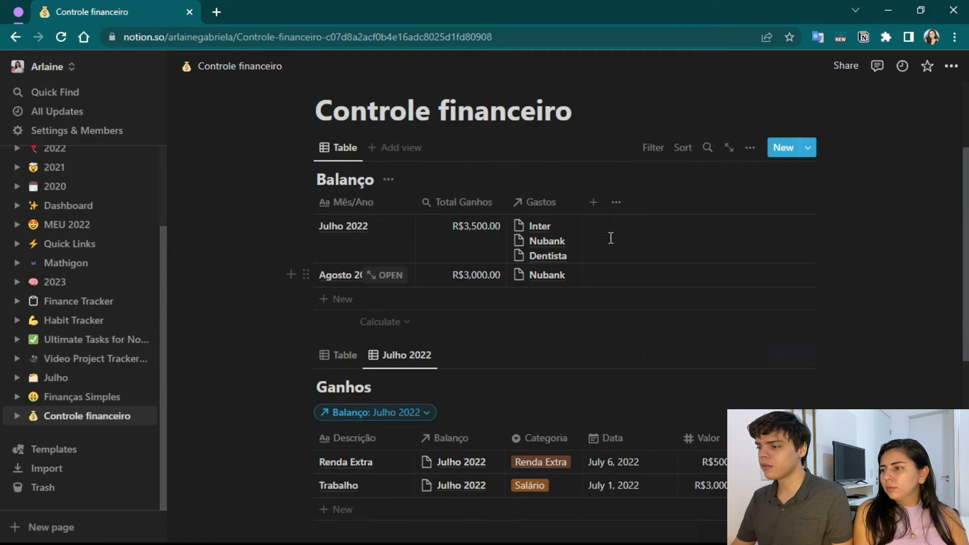
{"action": "left_click", "coordinate": [593, 202]}
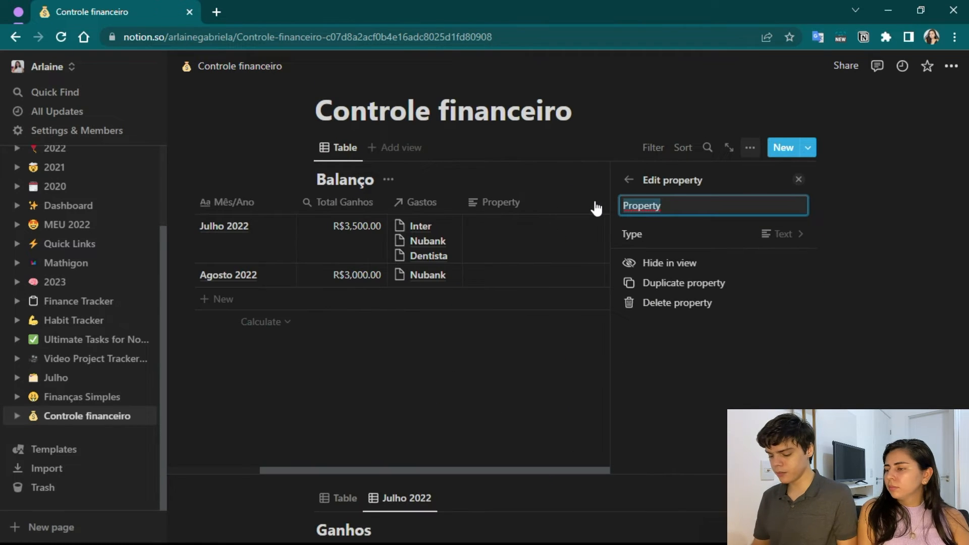
{"action": "key", "text": "Caps_Lock"}
{"action": "type", "text": "T"}
{"action": "key", "text": "Caps_Lock"}
{"action": "type", "text": "otal"}
{"action": "key", "text": "Caps_Lock"}
{"action": "type", "text": "G"}
{"action": "key", "text": "Caps_Lock"}
{"action": "type", "text": "astos"}
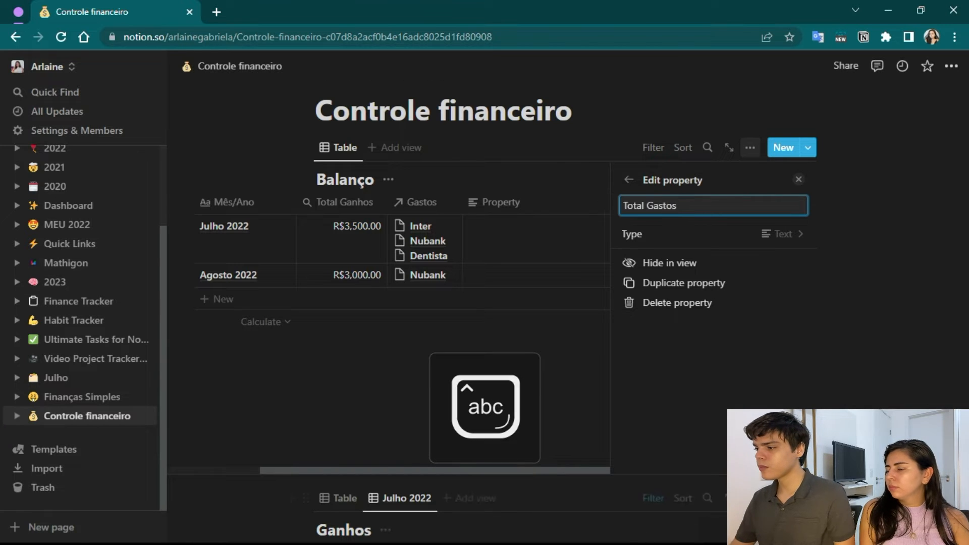
Change the Total Gastos property type to Rollup and base it on the Gastos relation.
{"action": "left_click", "coordinate": [773, 237]}
{"action": "scroll", "coordinate": [725, 407], "scroll_direction": "down", "scroll_amount": 3}
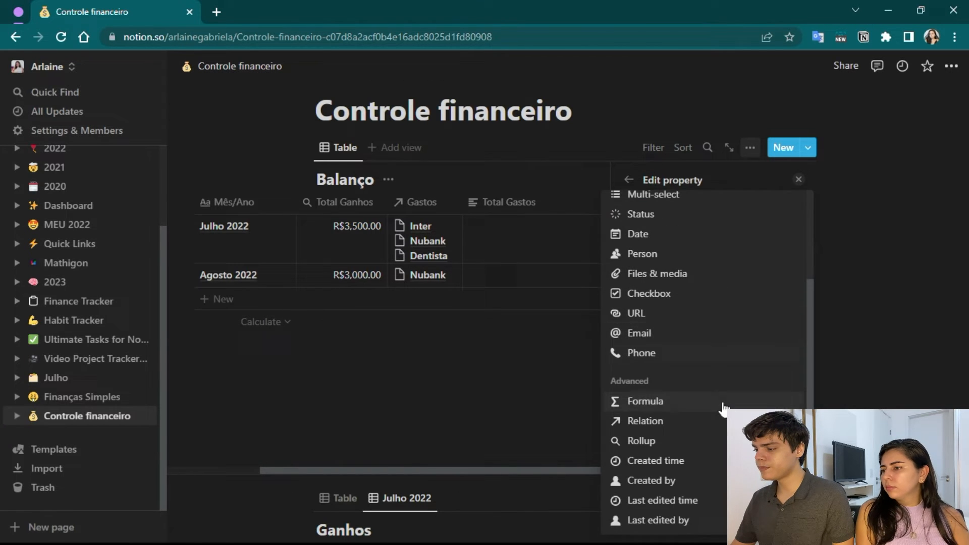
{"action": "left_click", "coordinate": [665, 442]}
{"action": "left_click", "coordinate": [780, 253]}
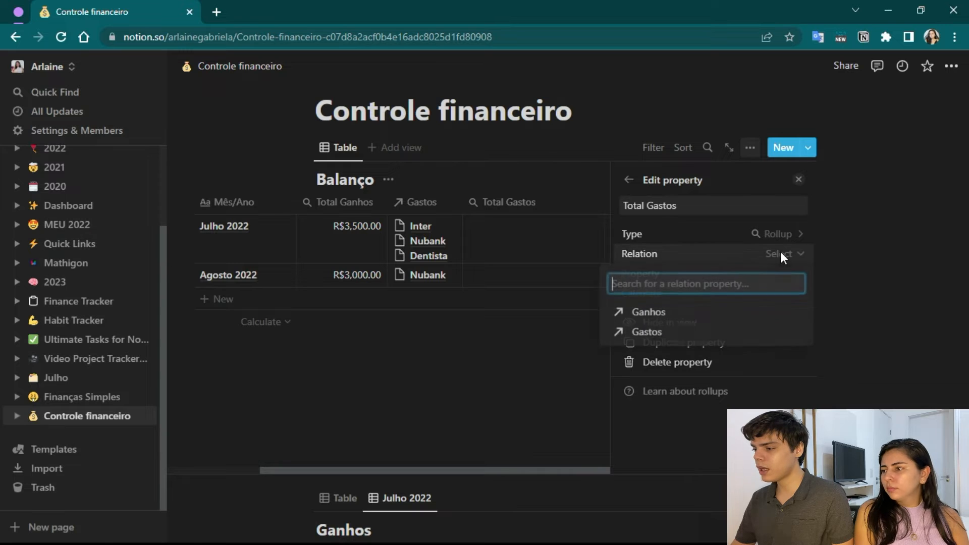
{"action": "left_click", "coordinate": [651, 333]}
Set the Total Gastos rollup to the Valor property calculated as Sum, and close the property settings.
{"action": "left_click", "coordinate": [766, 273]}
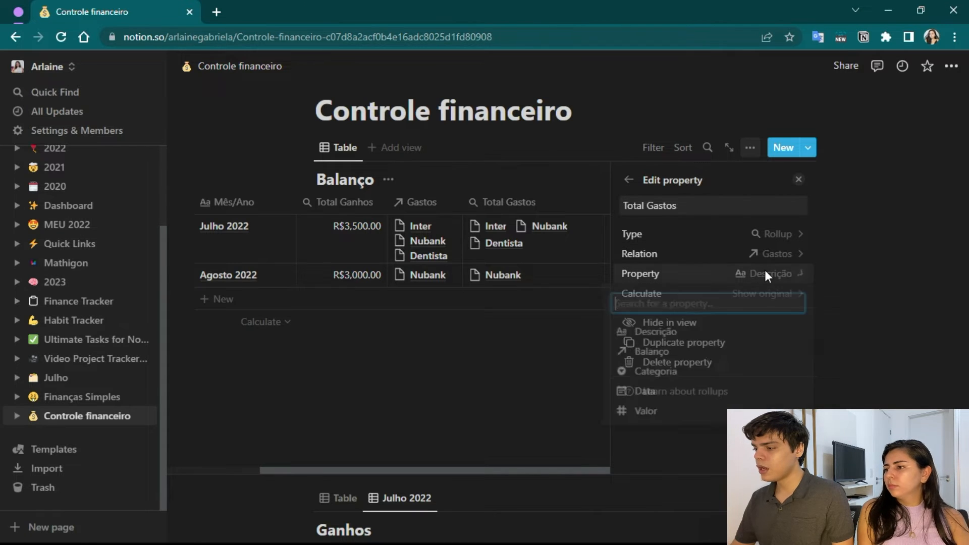
{"action": "left_click", "coordinate": [655, 415]}
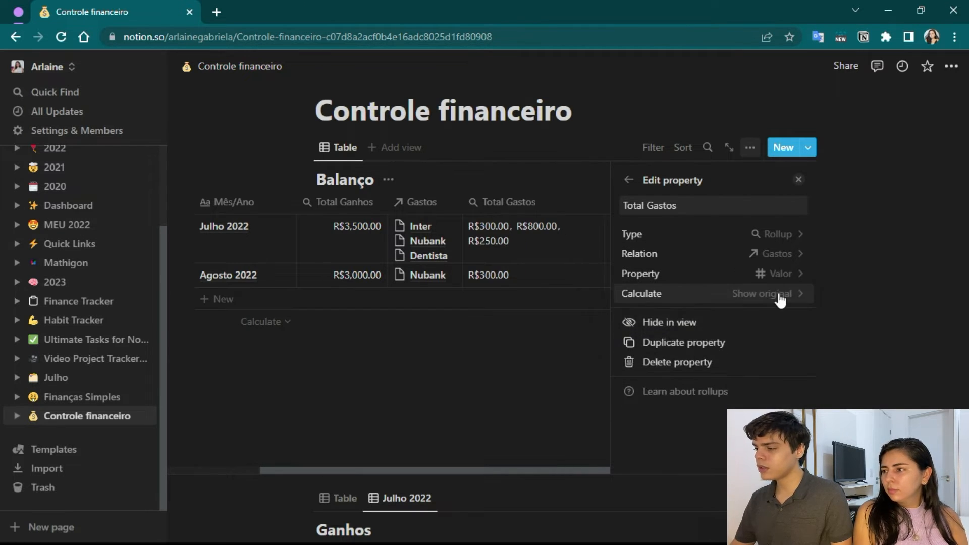
{"action": "left_click", "coordinate": [781, 295]}
{"action": "left_click", "coordinate": [743, 421]}
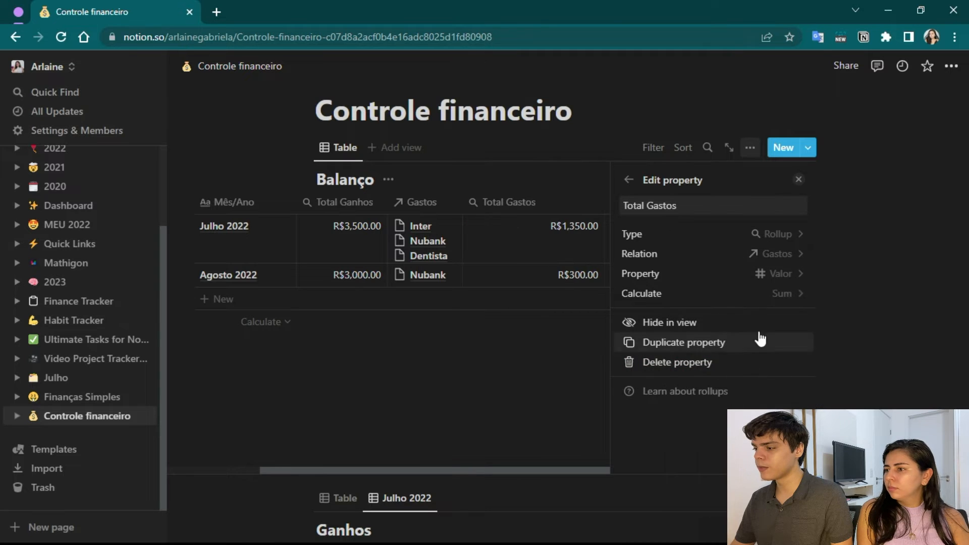
{"action": "left_click", "coordinate": [799, 181]}
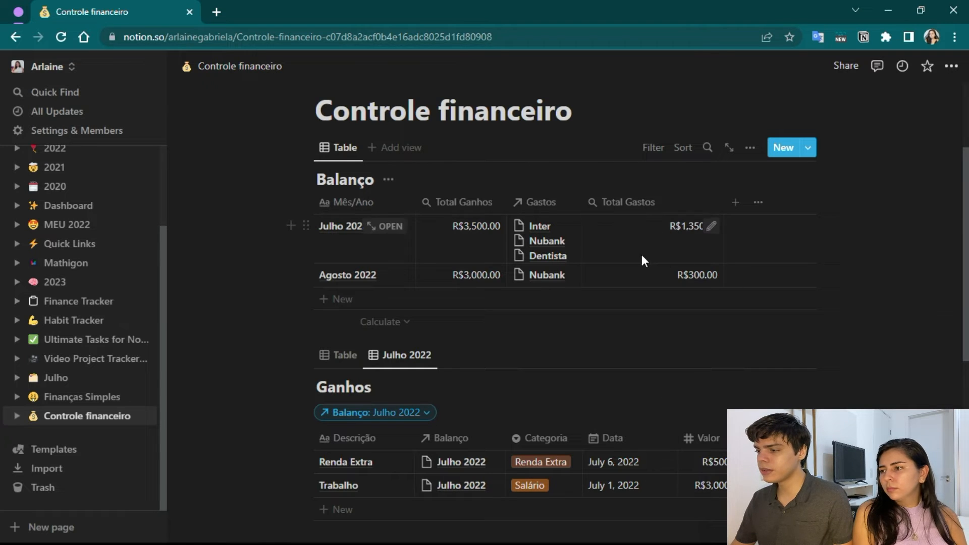
Move Total Gastos beside Total Ganhos in the Balanço table and hide the Gastos relation column.
{"action": "left_click_drag", "start_coordinate": [639, 202], "coordinate": [570, 202]}
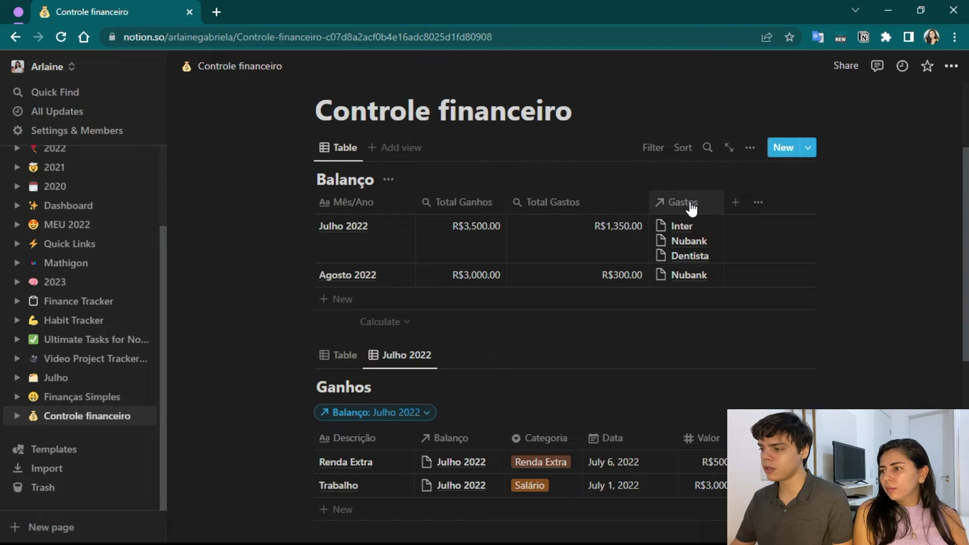
{"action": "left_click", "coordinate": [677, 210]}
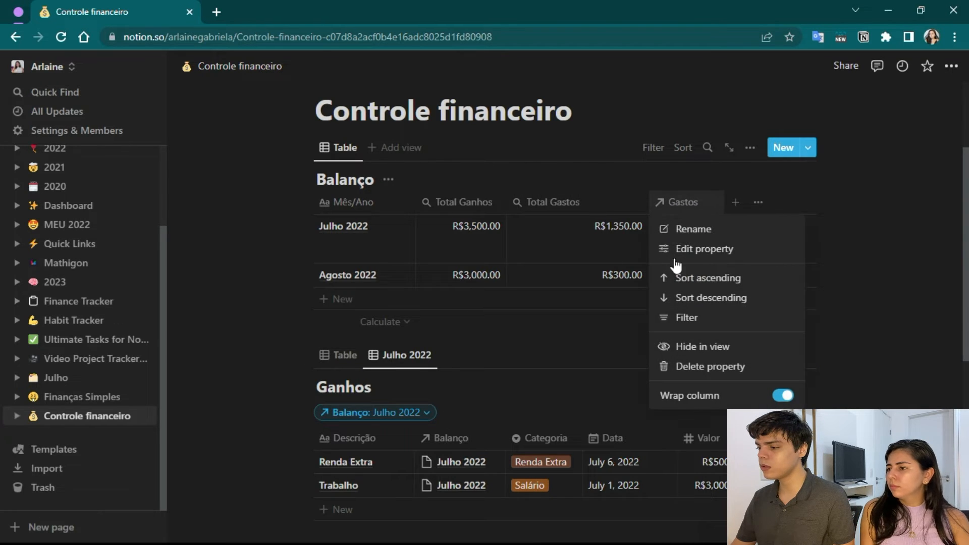
{"action": "left_click", "coordinate": [686, 345]}
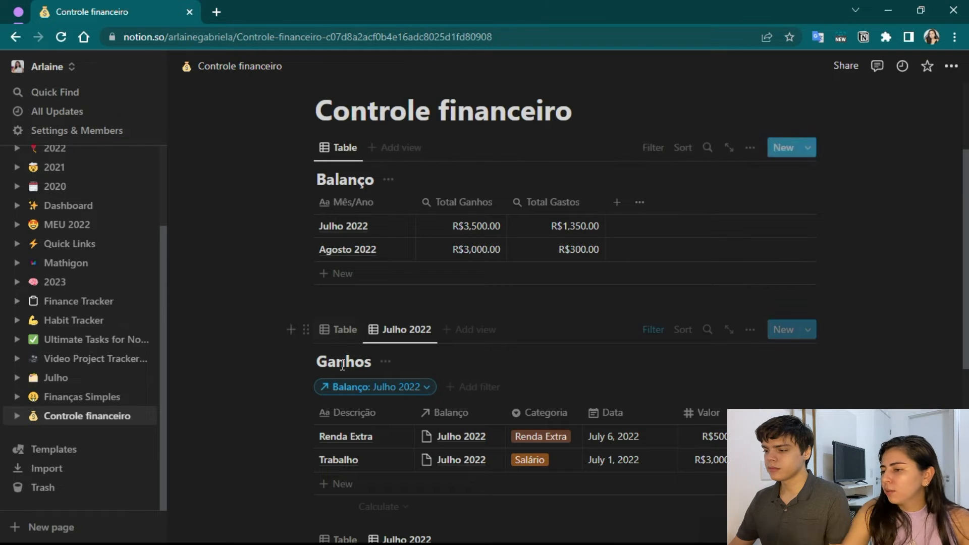
Hide the Balanço relation column in the Julho 2022 views of both Ganhos and Gastos.
{"action": "scroll", "coordinate": [242, 313], "scroll_direction": "down", "scroll_amount": 4}
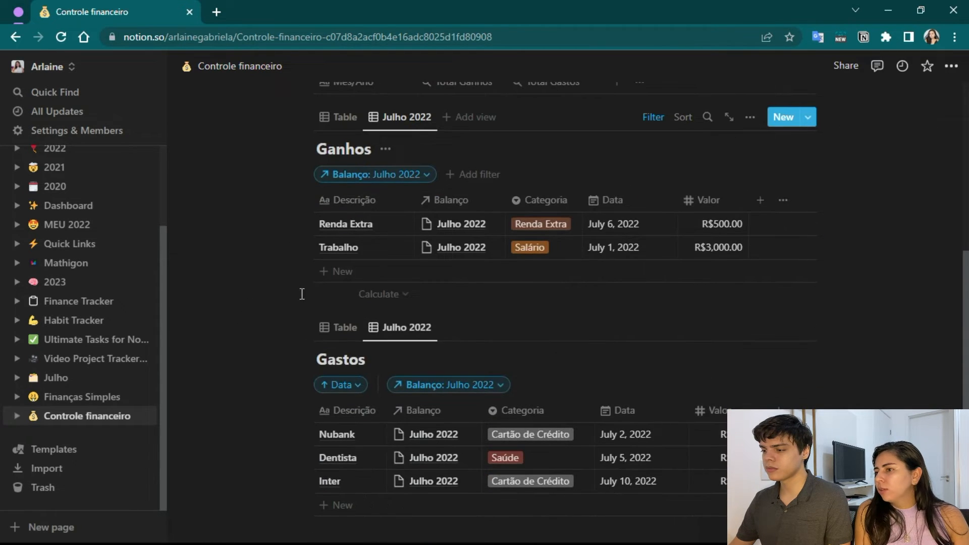
{"action": "scroll", "coordinate": [279, 296], "scroll_direction": "up", "scroll_amount": 1}
{"action": "left_click", "coordinate": [456, 271]}
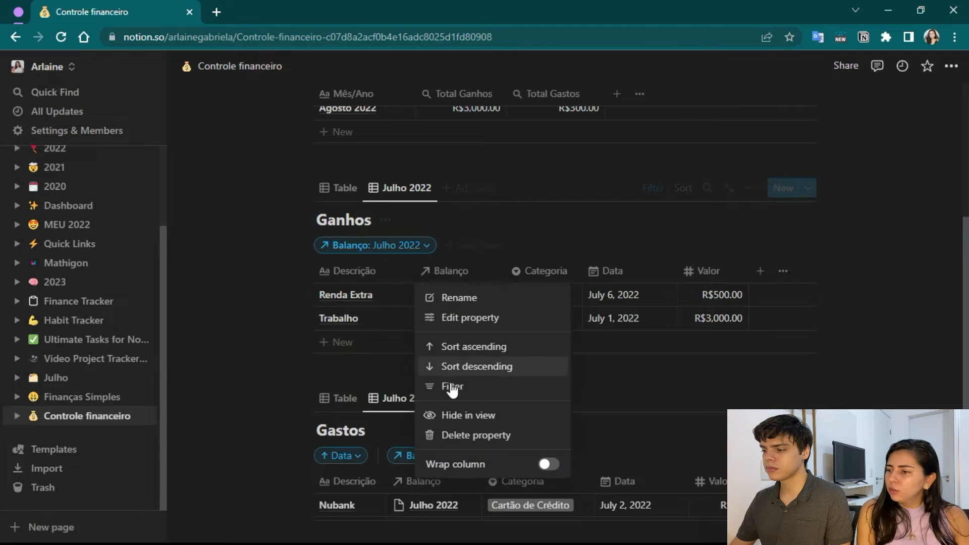
{"action": "left_click", "coordinate": [454, 417]}
{"action": "scroll", "coordinate": [462, 320], "scroll_direction": "down", "scroll_amount": 4}
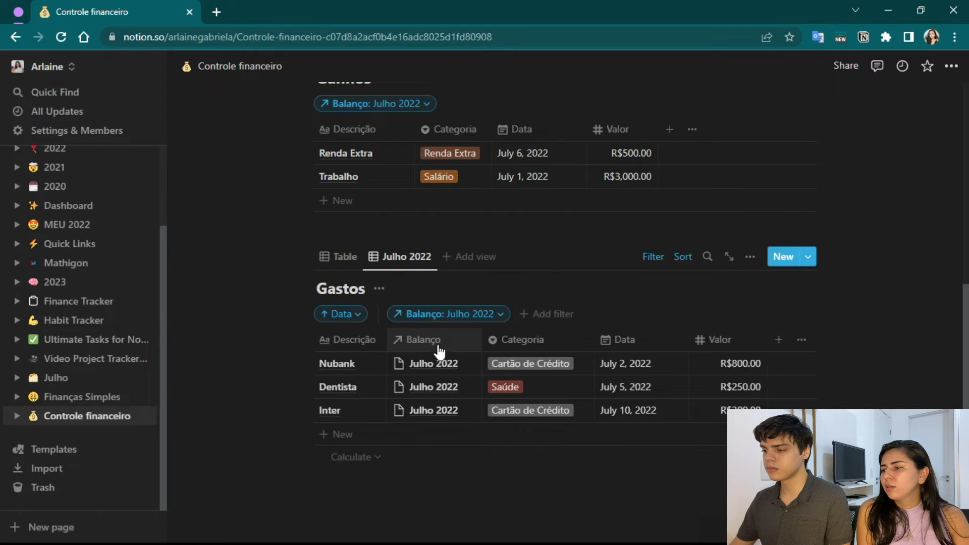
{"action": "left_click", "coordinate": [439, 350]}
{"action": "left_click", "coordinate": [438, 273]}
{"action": "scroll", "coordinate": [660, 324], "scroll_direction": "up", "scroll_amount": 3}
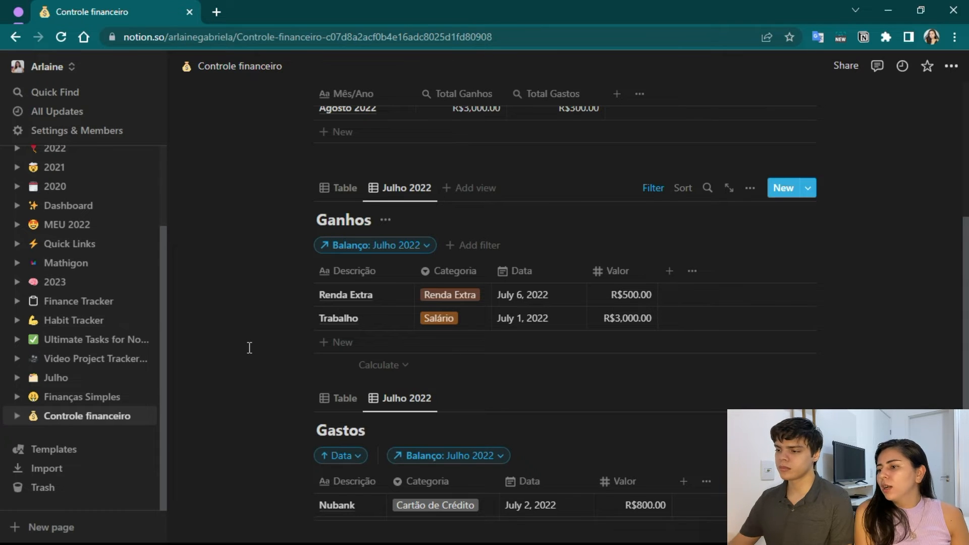
{"action": "left_click", "coordinate": [343, 344]}
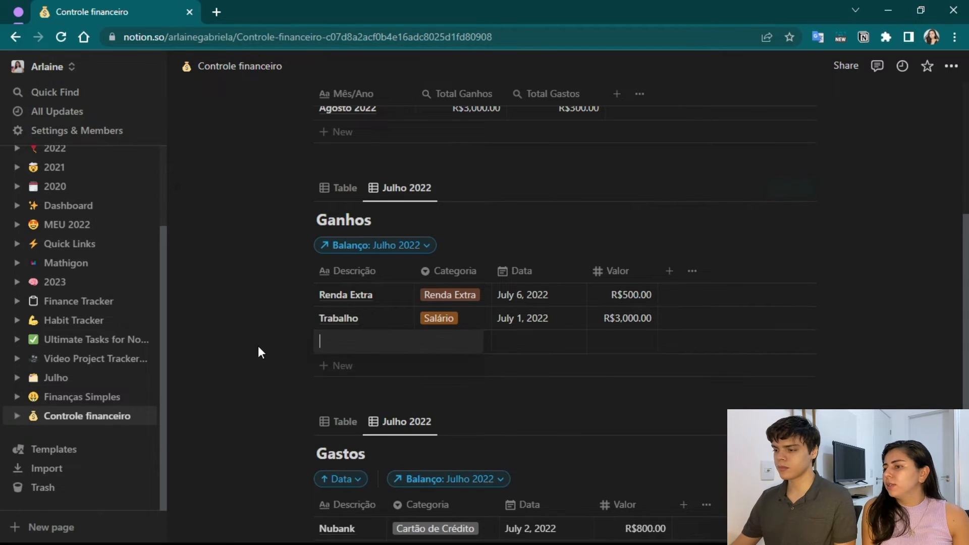
{"action": "key", "text": "Caps_Lock"}
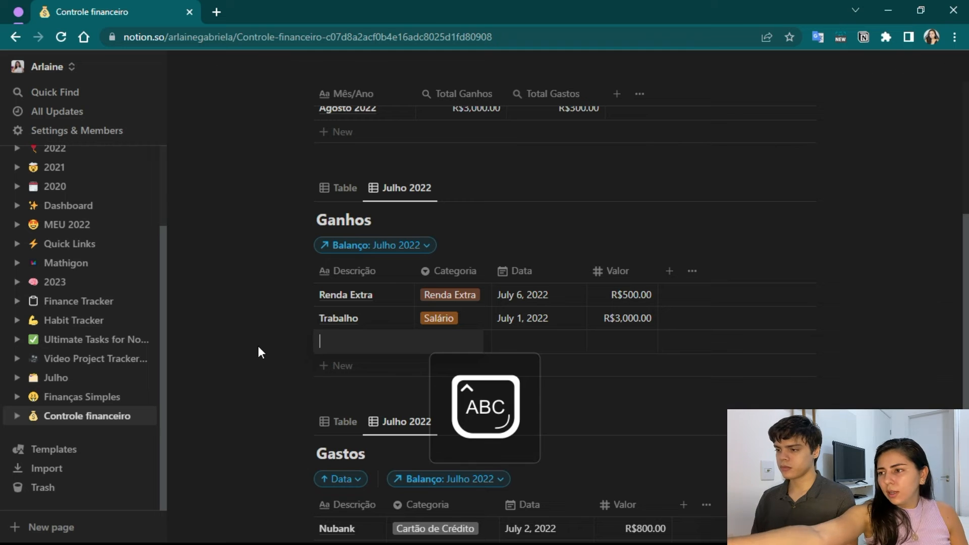
{"action": "key", "text": "Caps_Lock"}
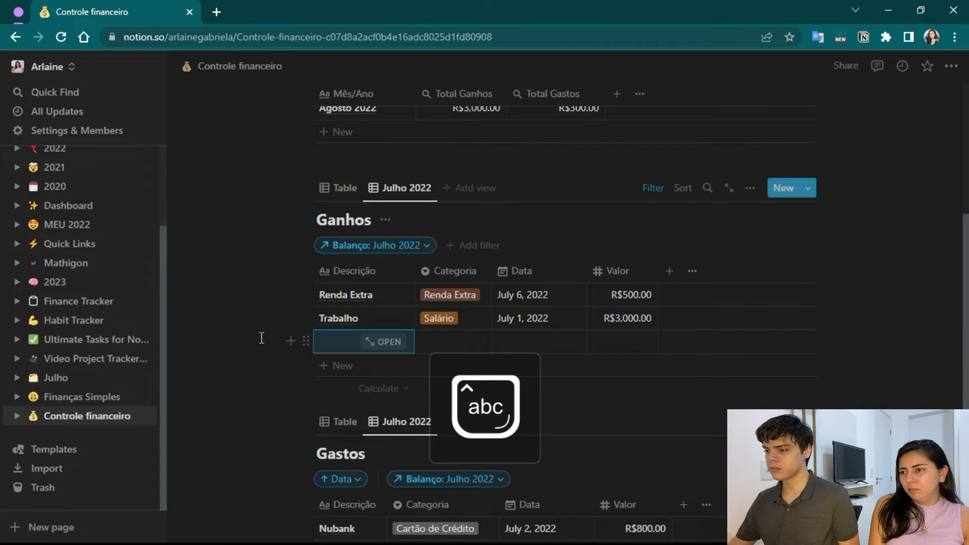
{"action": "left_click", "coordinate": [306, 341]}
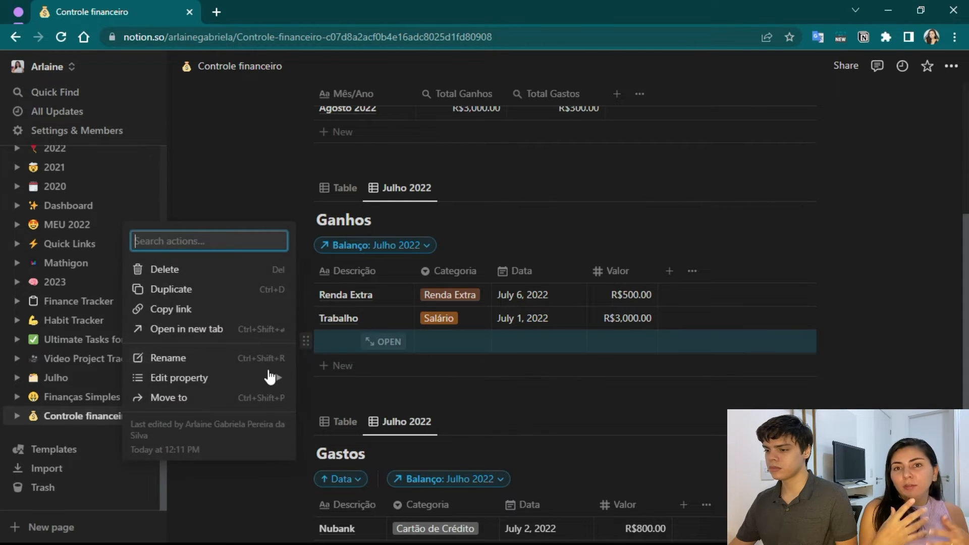
{"action": "left_click", "coordinate": [191, 270]}
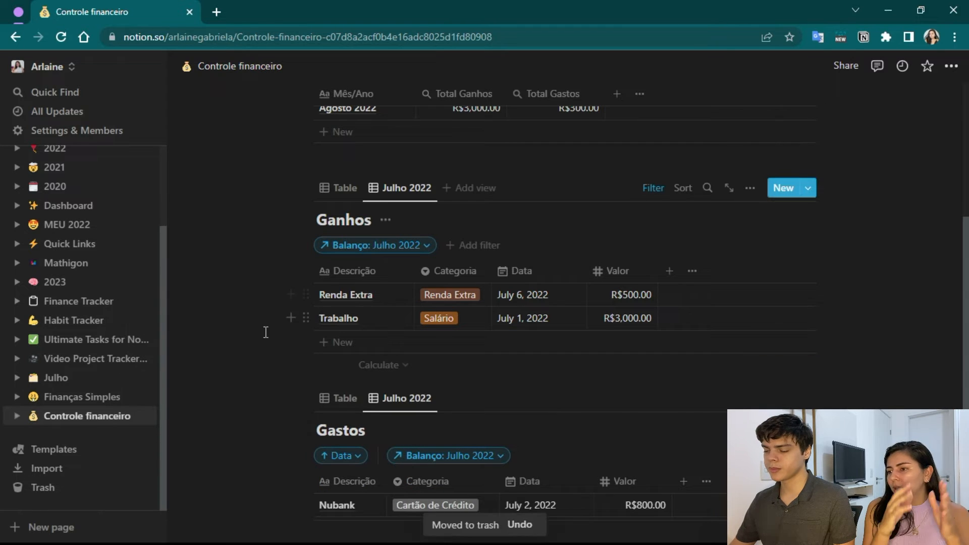
Add a new entry named Extra to the Julho 2022 view of the Ganhos table.
{"action": "left_click", "coordinate": [339, 191]}
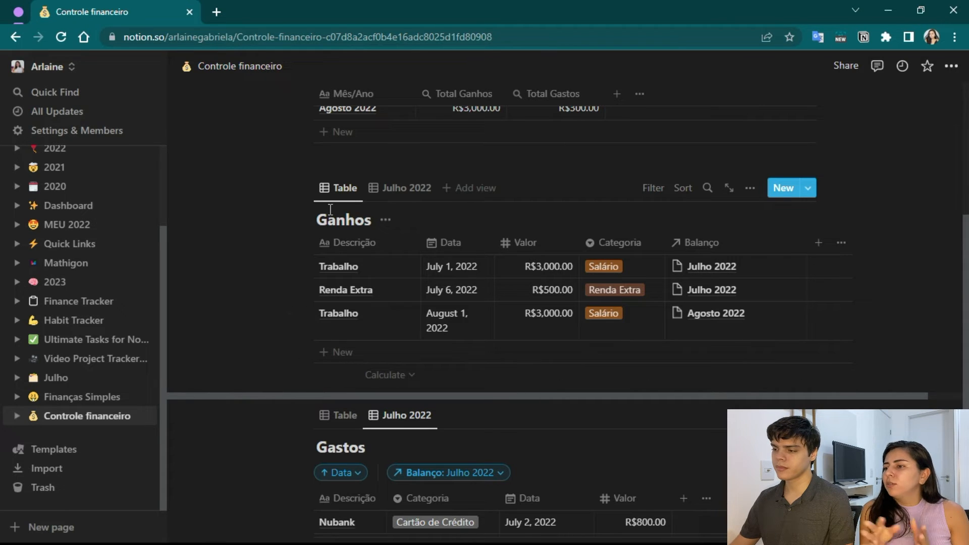
{"action": "left_click", "coordinate": [381, 196]}
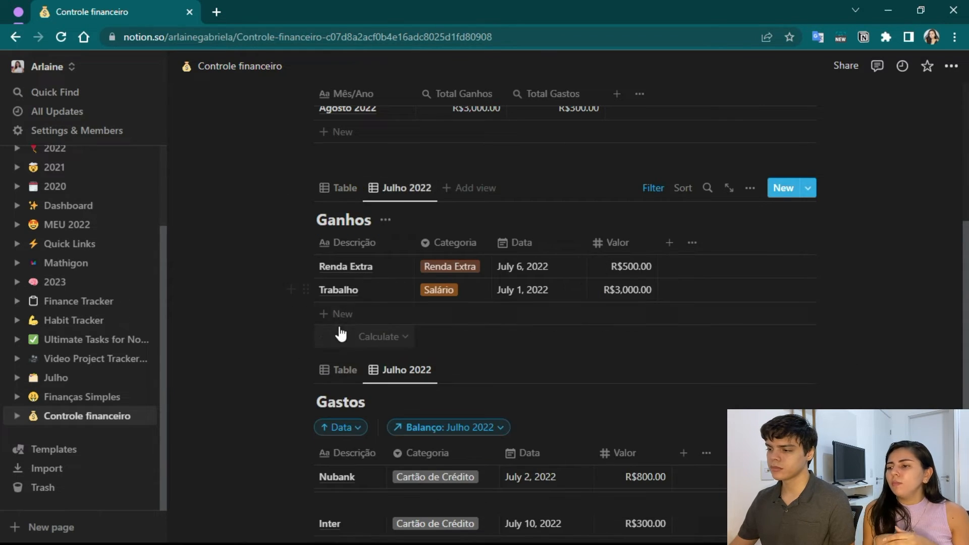
{"action": "left_click", "coordinate": [321, 317]}
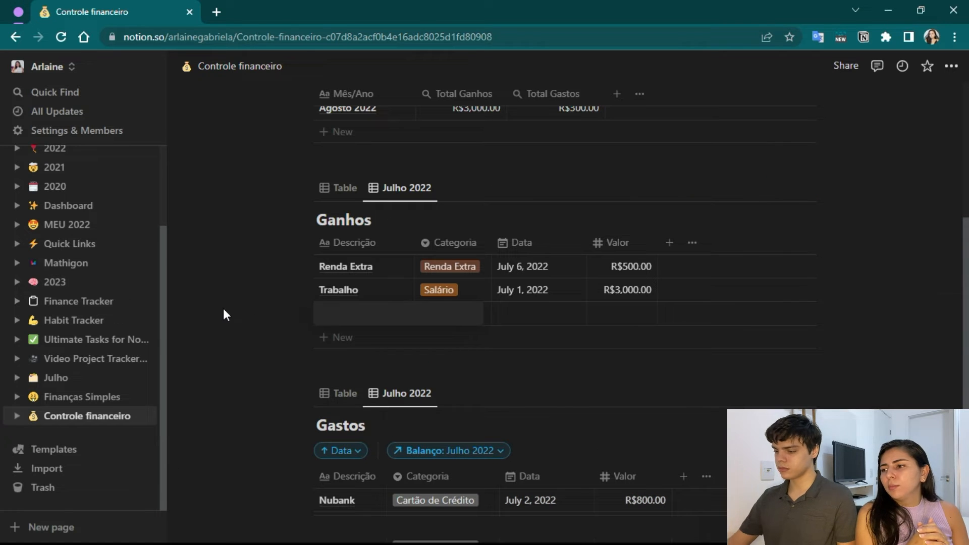
{"action": "key", "text": "Caps_Lock"}
{"action": "type", "text": "E"}
{"action": "key", "text": "Caps_Lock"}
{"action": "type", "text": "xtra"}
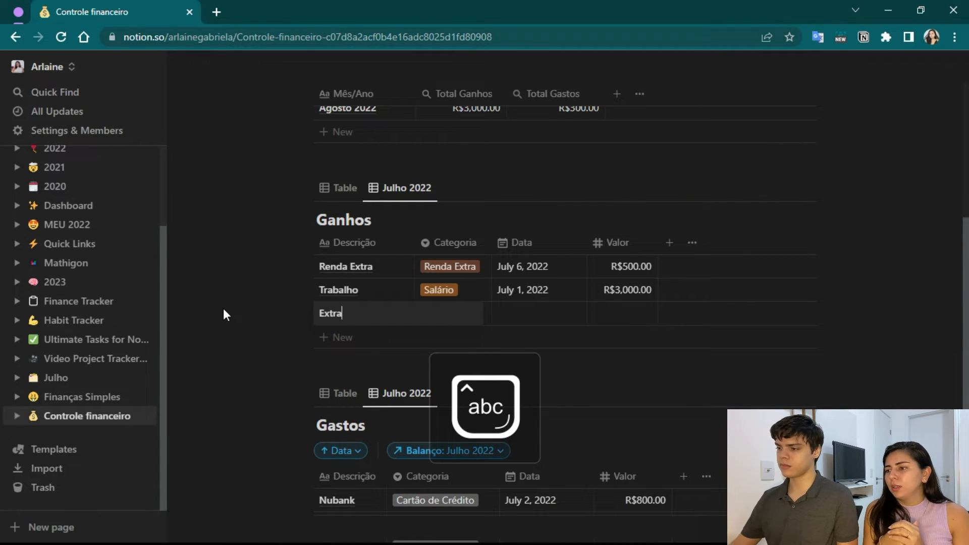
{"action": "key", "text": "Escape"}
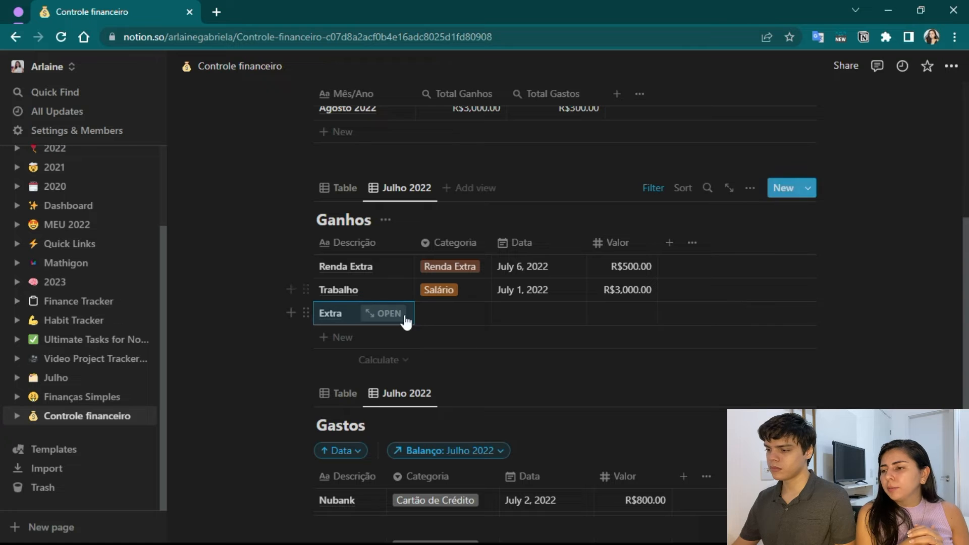
Give the Extra entry the category Renda Extra, the date July 7, 2022 and a Valor of 400.
{"action": "left_click", "coordinate": [447, 313]}
{"action": "left_click", "coordinate": [457, 360]}
{"action": "left_click", "coordinate": [513, 313]}
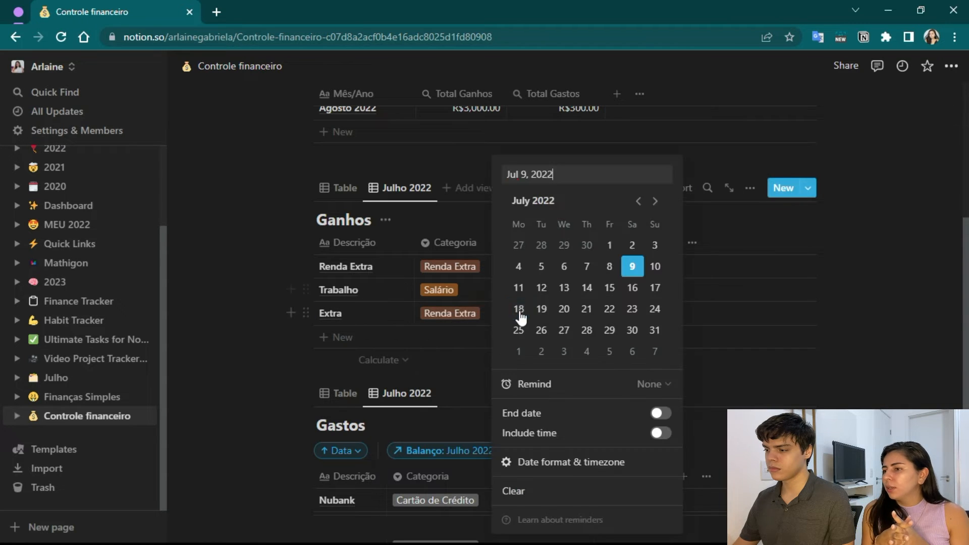
{"action": "left_click", "coordinate": [587, 266]}
{"action": "left_click", "coordinate": [259, 293]}
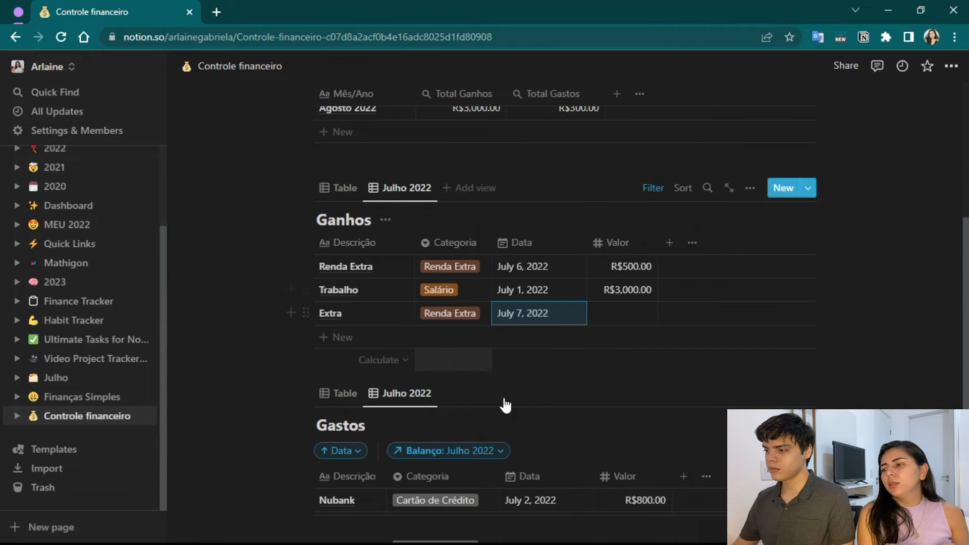
{"action": "left_click", "coordinate": [615, 312]}
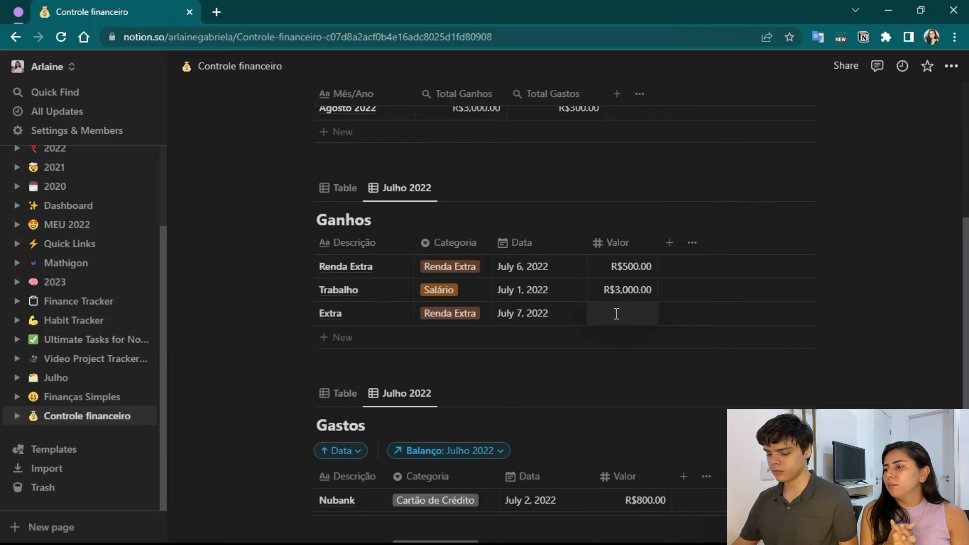
{"action": "type", "text": "400"}
{"action": "key", "text": "Return"}
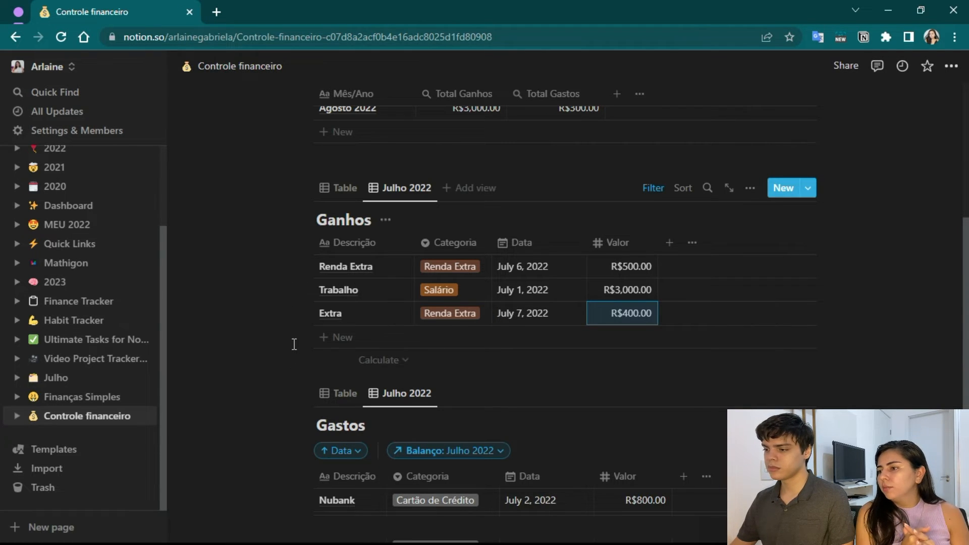
Sort the Julho 2022 view of Ganhos by Data in ascending order.
{"action": "left_click", "coordinate": [536, 243]}
{"action": "left_click", "coordinate": [548, 318]}
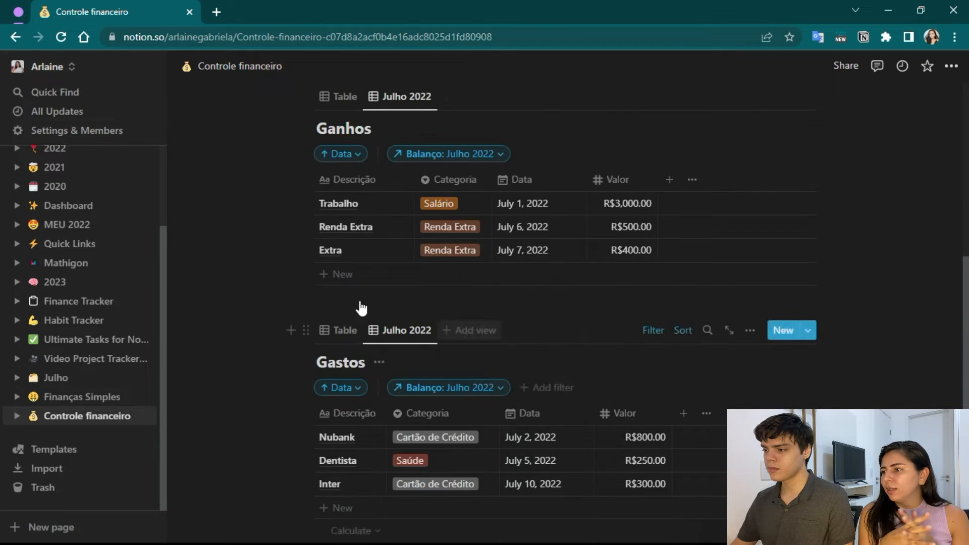
{"action": "scroll", "coordinate": [293, 298], "scroll_direction": "up", "scroll_amount": 2}
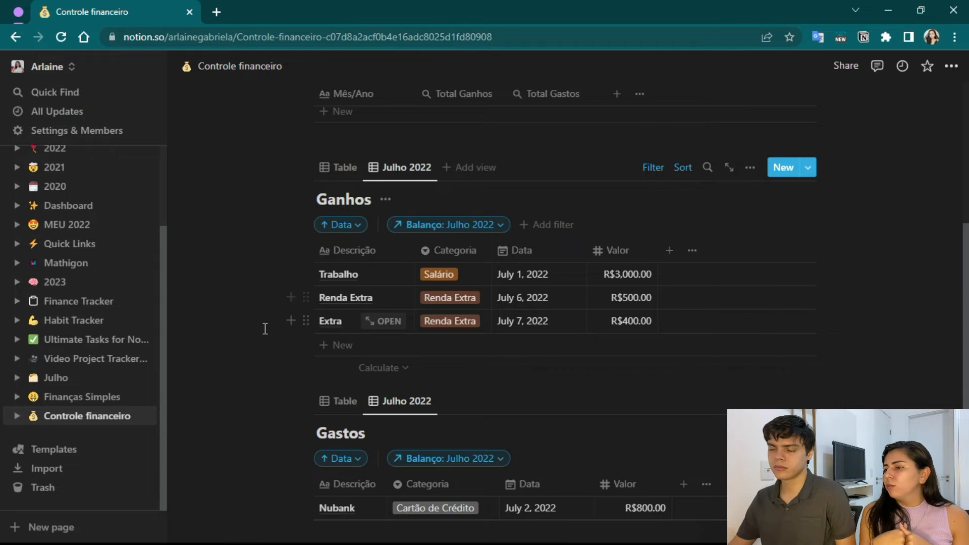
Add a new entry named Ifood with the category Comida to the Julho 2022 view of Gastos.
{"action": "scroll", "coordinate": [273, 348], "scroll_direction": "down", "scroll_amount": 4}
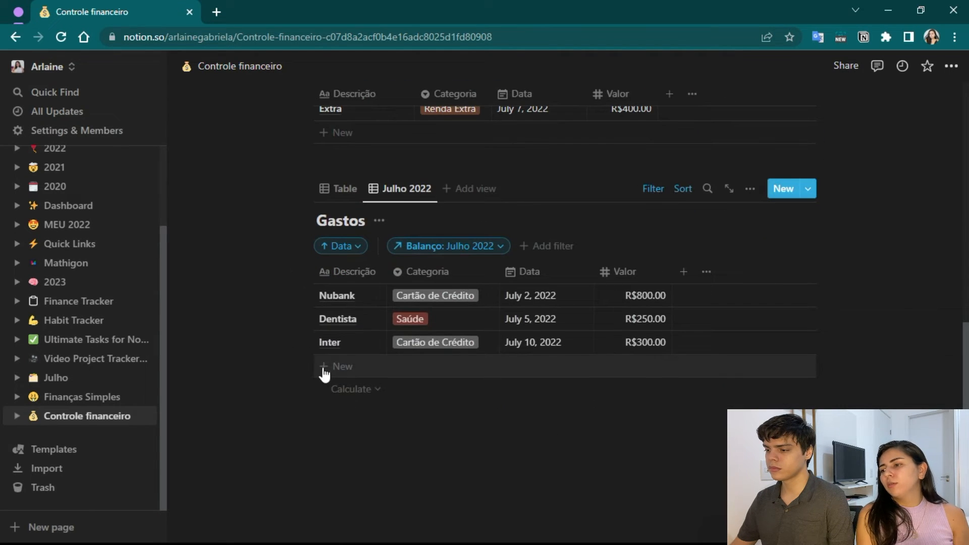
{"action": "left_click", "coordinate": [335, 373]}
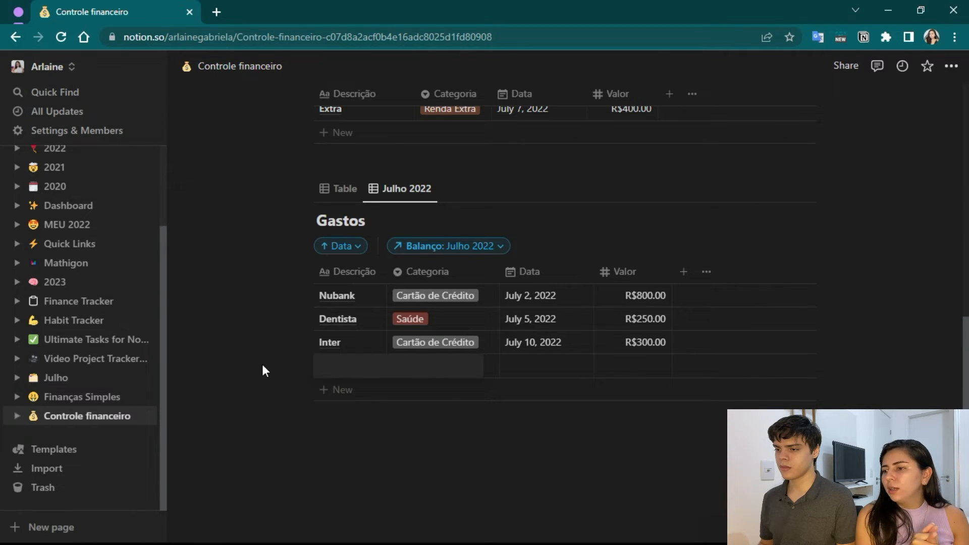
{"action": "type", "text": "Ifood"}
{"action": "left_click", "coordinate": [434, 365]}
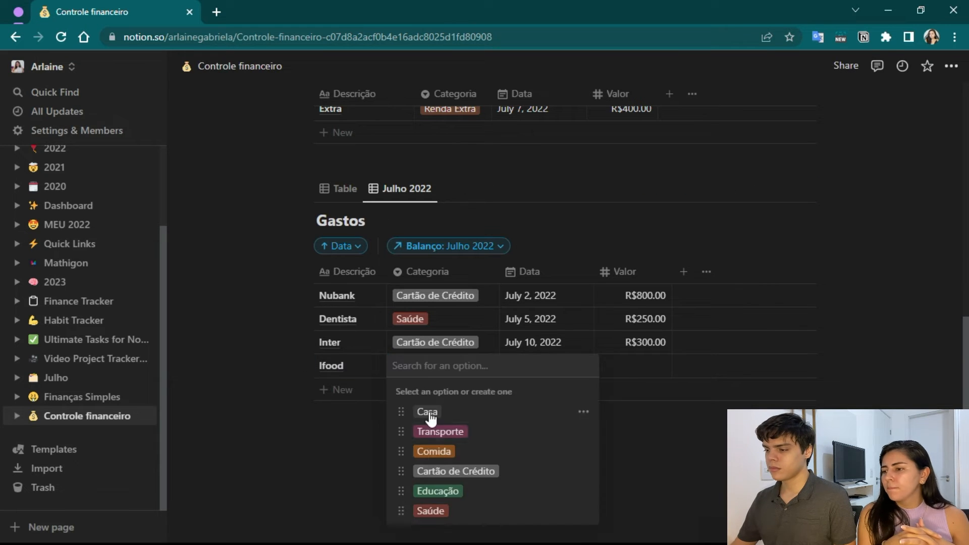
{"action": "left_click", "coordinate": [434, 451]}
Set the Ifood expense's date to July 8, 2022 and its Valor to 50.
{"action": "left_click", "coordinate": [531, 366]}
{"action": "left_click", "coordinate": [618, 268]}
{"action": "key", "text": "Escape"}
{"action": "left_click", "coordinate": [618, 345]}
{"action": "type", "text": "50"}
{"action": "key", "text": "Return"}
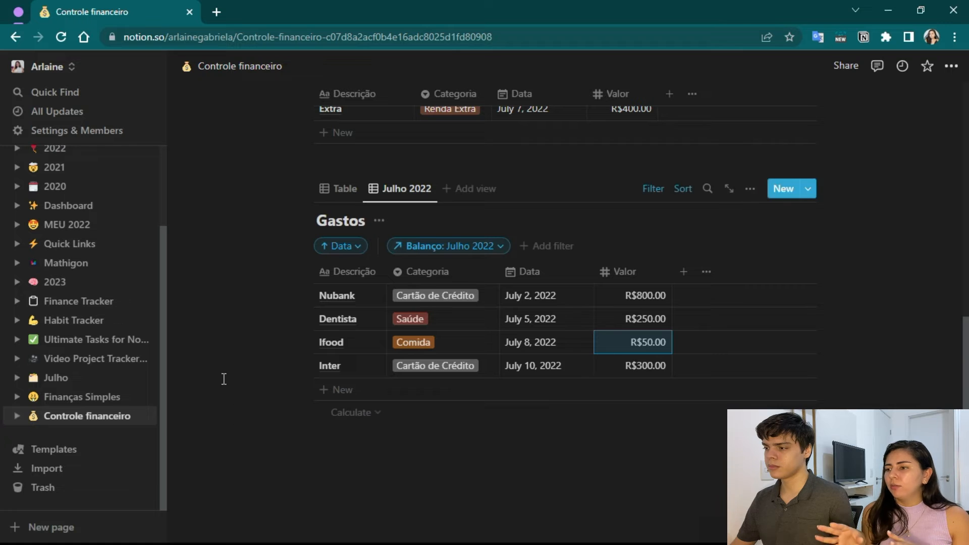
Review the monthly totals in Balanço against the July entries in the Ganhos and Gastos tables.
{"action": "scroll", "coordinate": [223, 378], "scroll_direction": "up", "scroll_amount": 1}
{"action": "scroll", "coordinate": [227, 383], "scroll_direction": "up", "scroll_amount": 2}
{"action": "scroll", "coordinate": [226, 384], "scroll_direction": "down", "scroll_amount": 2}
{"action": "scroll", "coordinate": [225, 385], "scroll_direction": "up", "scroll_amount": 5}
{"action": "scroll", "coordinate": [225, 385], "scroll_direction": "up", "scroll_amount": 1}
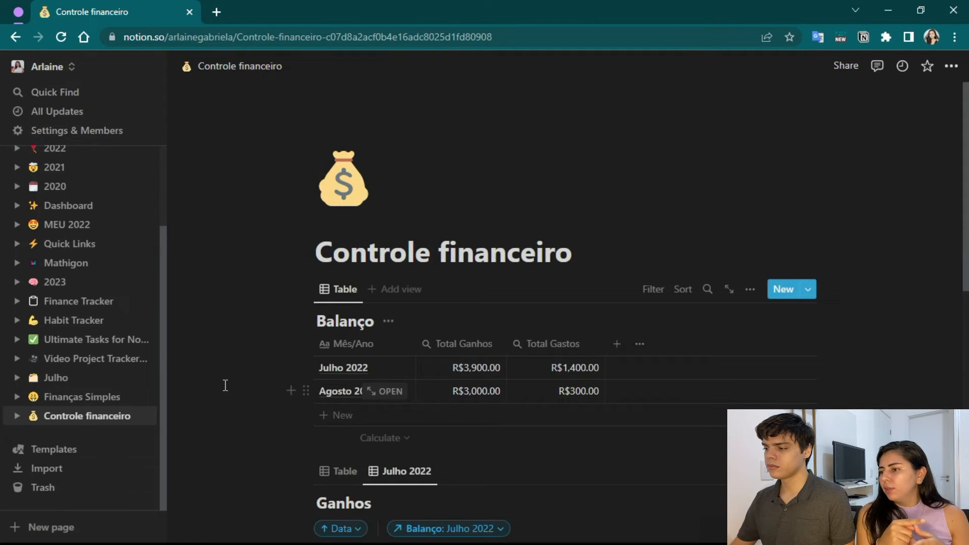
{"action": "scroll", "coordinate": [217, 349], "scroll_direction": "down", "scroll_amount": 1}
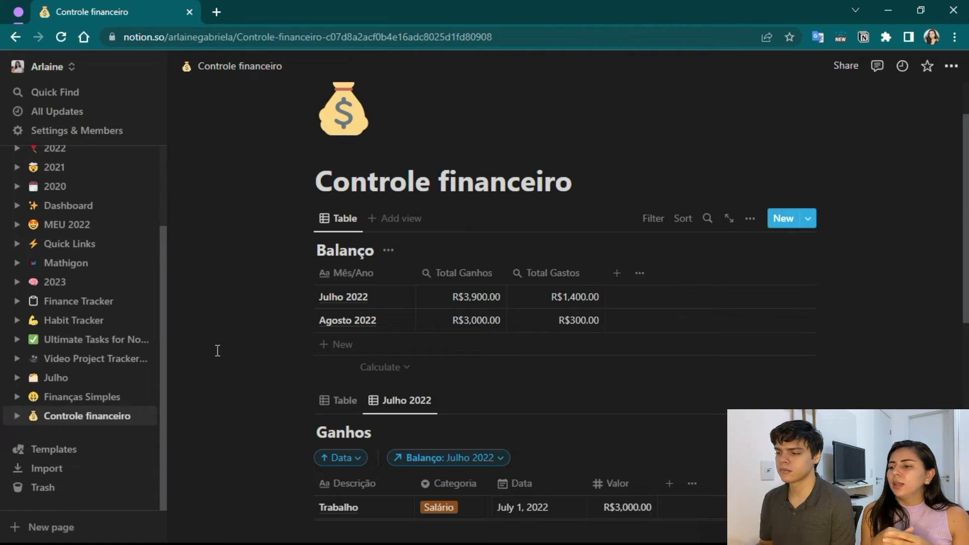
{"action": "scroll", "coordinate": [275, 268], "scroll_direction": "down", "scroll_amount": 4}
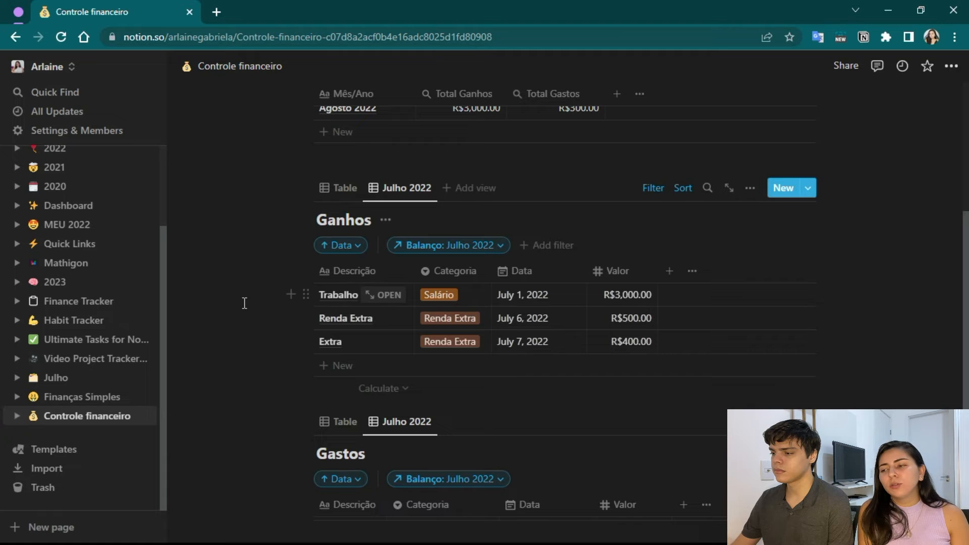
{"action": "scroll", "coordinate": [244, 302], "scroll_direction": "down", "scroll_amount": 5}
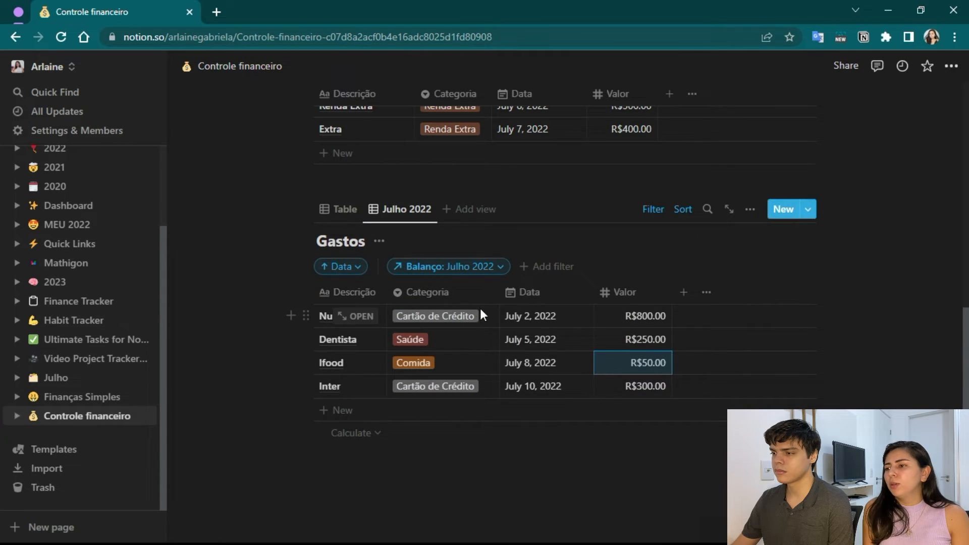
{"action": "scroll", "coordinate": [465, 334], "scroll_direction": "up", "scroll_amount": 3}
{"action": "scroll", "coordinate": [463, 339], "scroll_direction": "down", "scroll_amount": 3}
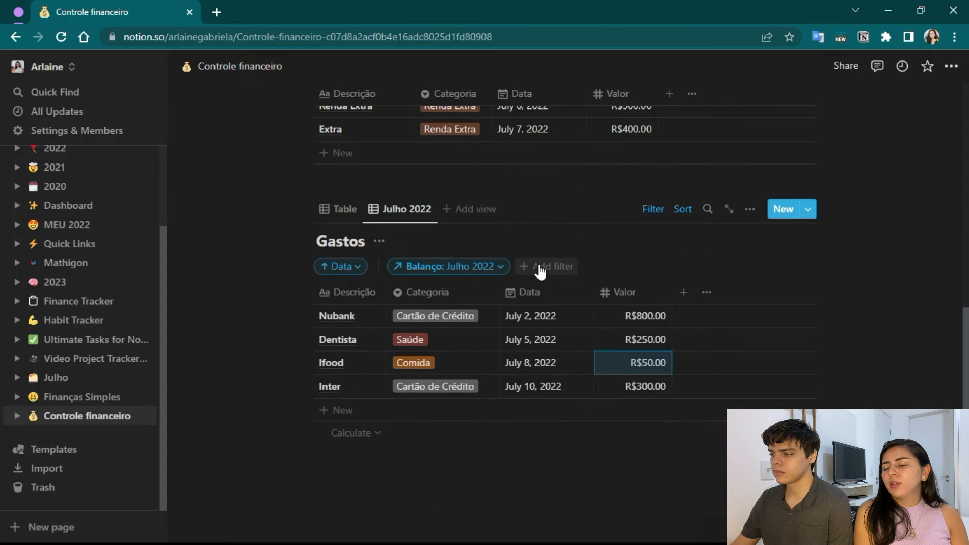
Add a Categoria filter to the Julho 2022 view of Gastos showing only Cartão de Crédito.
{"action": "left_click", "coordinate": [540, 272]}
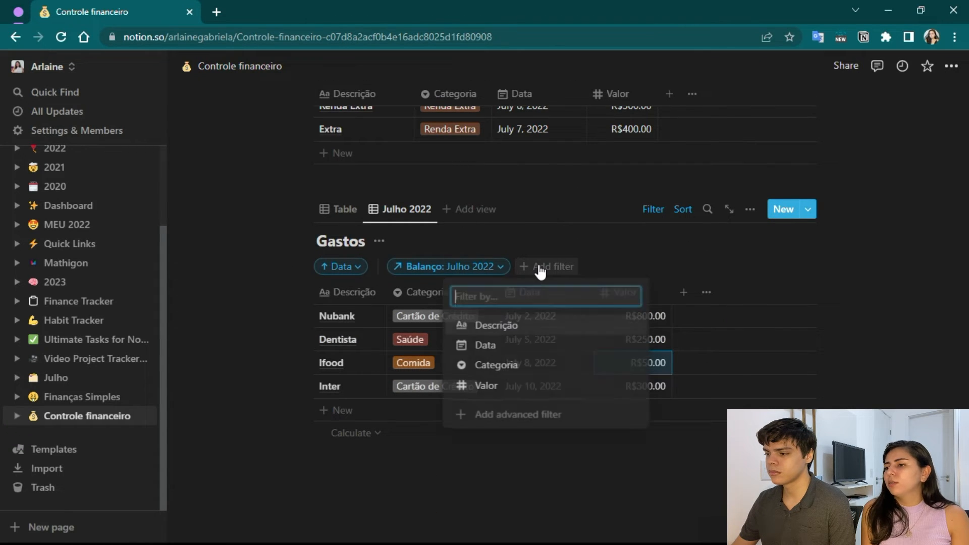
{"action": "left_click", "coordinate": [519, 367]}
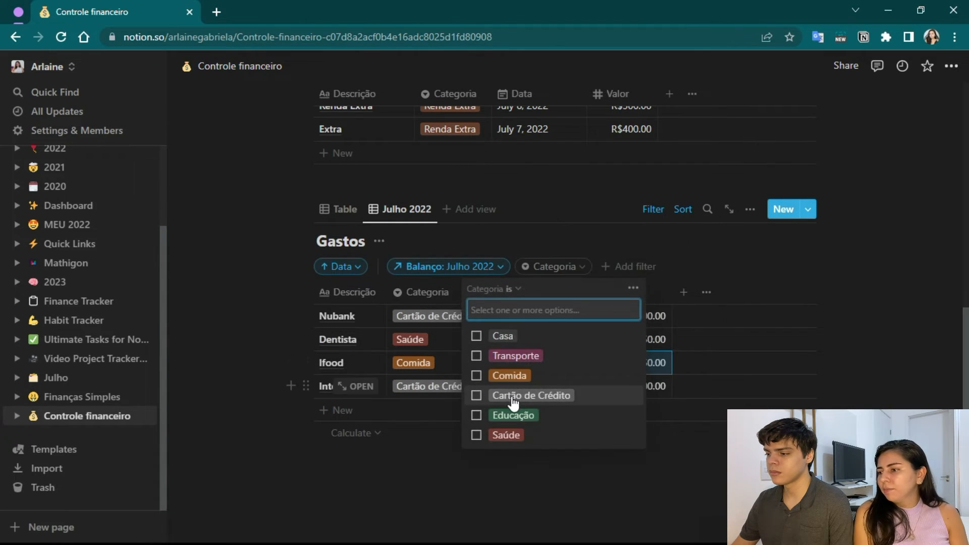
{"action": "left_click", "coordinate": [510, 396]}
{"action": "left_click", "coordinate": [267, 379]}
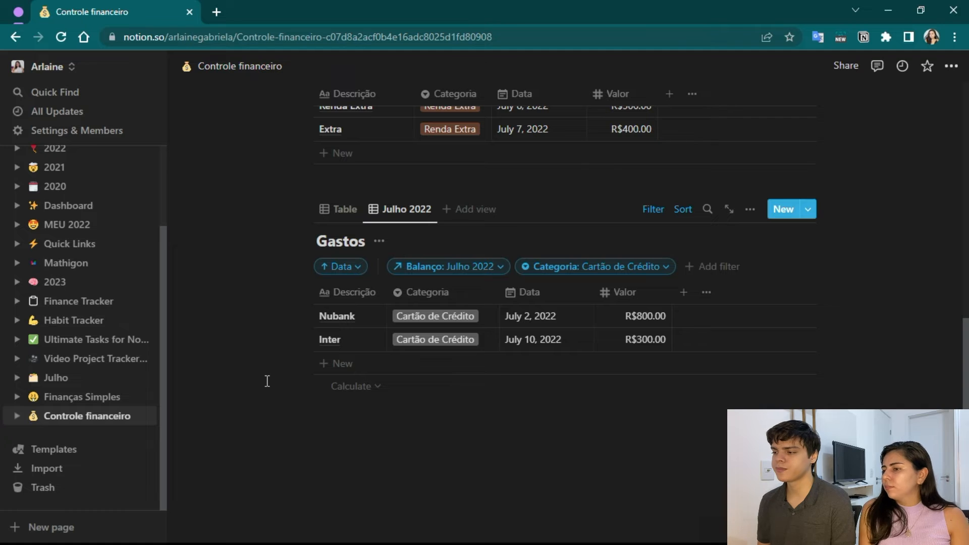
Deselect Cartão de Crédito in the Categoria filter of Gastos, leaving the filter without a selected option.
{"action": "left_click", "coordinate": [664, 269]}
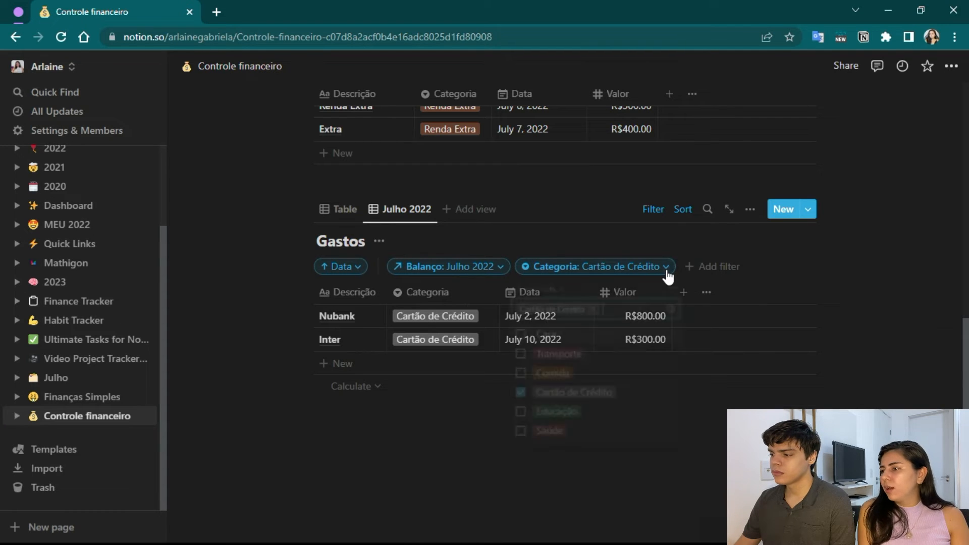
{"action": "left_click", "coordinate": [519, 395]}
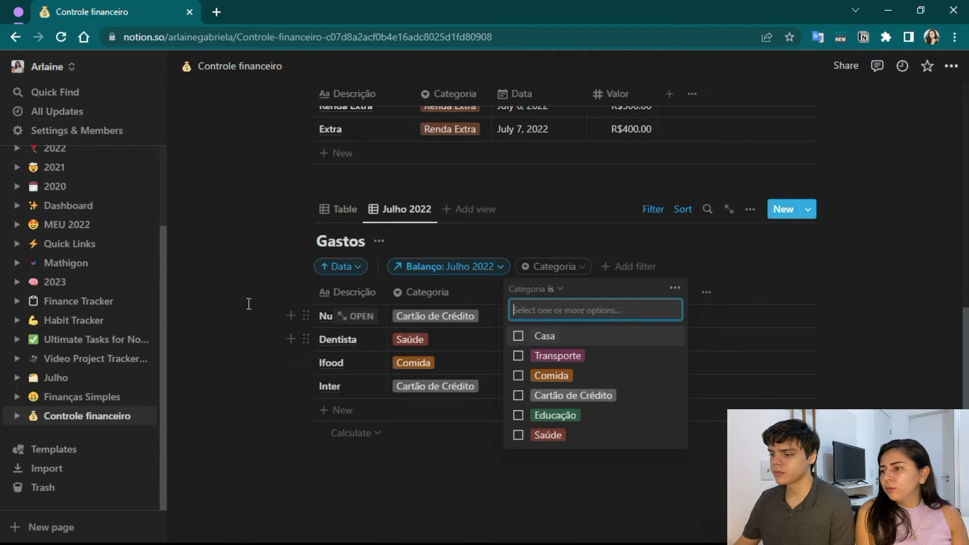
{"action": "left_click", "coordinate": [210, 388]}
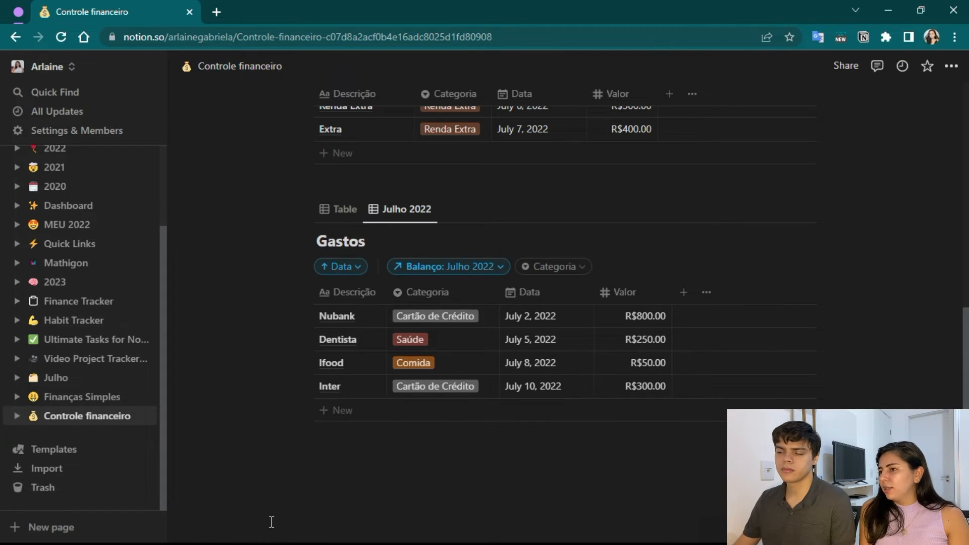
{"action": "scroll", "coordinate": [229, 259], "scroll_direction": "up", "scroll_amount": 4}
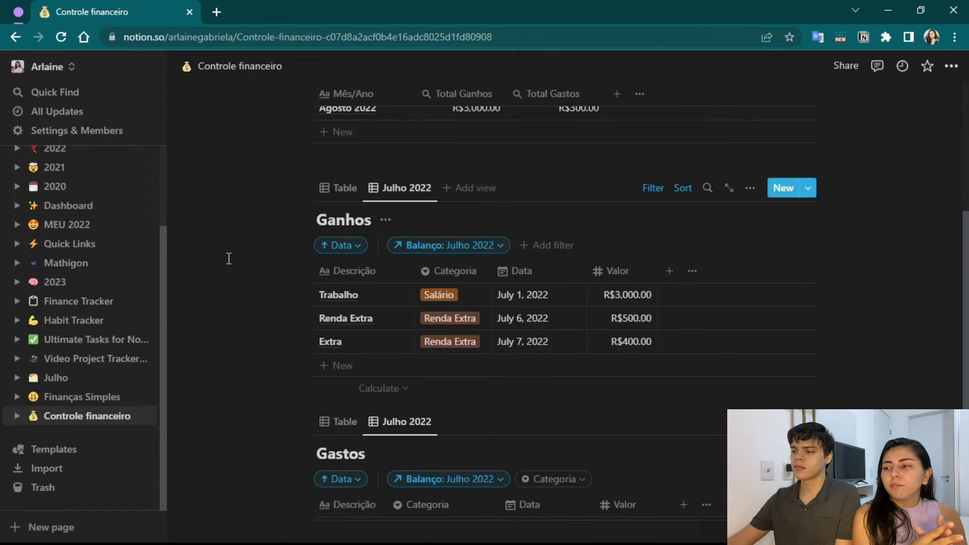
{"action": "scroll", "coordinate": [227, 303], "scroll_direction": "down", "scroll_amount": 1}
{"action": "scroll", "coordinate": [226, 303], "scroll_direction": "down", "scroll_amount": 4}
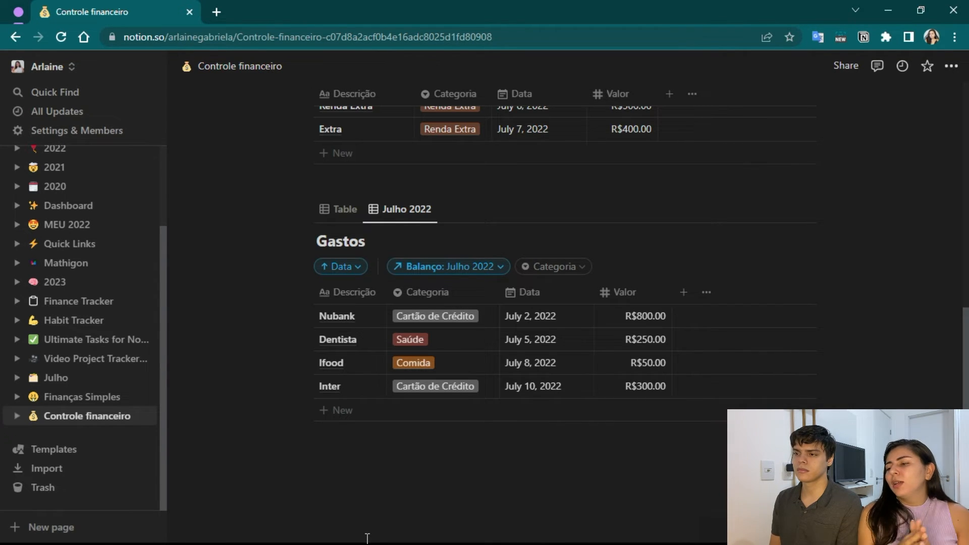
{"action": "scroll", "coordinate": [328, 387], "scroll_direction": "up", "scroll_amount": 3}
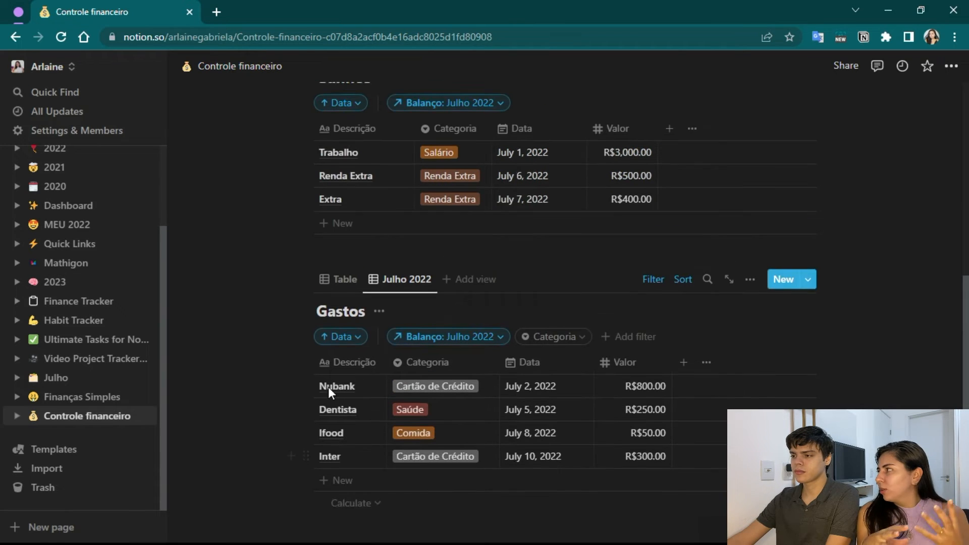
Add a Checkbox property named Status to the Julho 2022 view of the Gastos table.
{"action": "scroll", "coordinate": [237, 365], "scroll_direction": "down", "scroll_amount": 2}
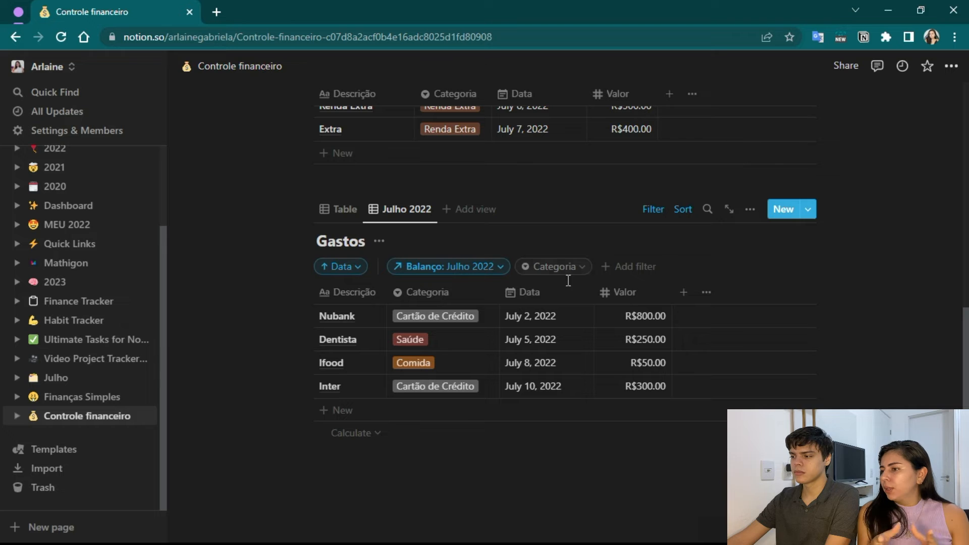
{"action": "left_click", "coordinate": [685, 295]}
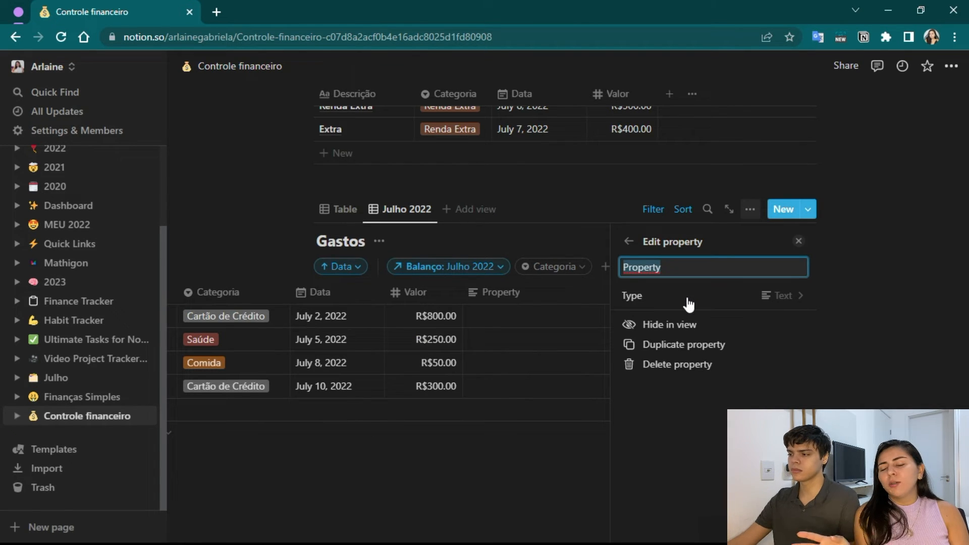
{"action": "key", "text": "Caps_Lock"}
{"action": "type", "text": "S"}
{"action": "key", "text": "Caps_Lock"}
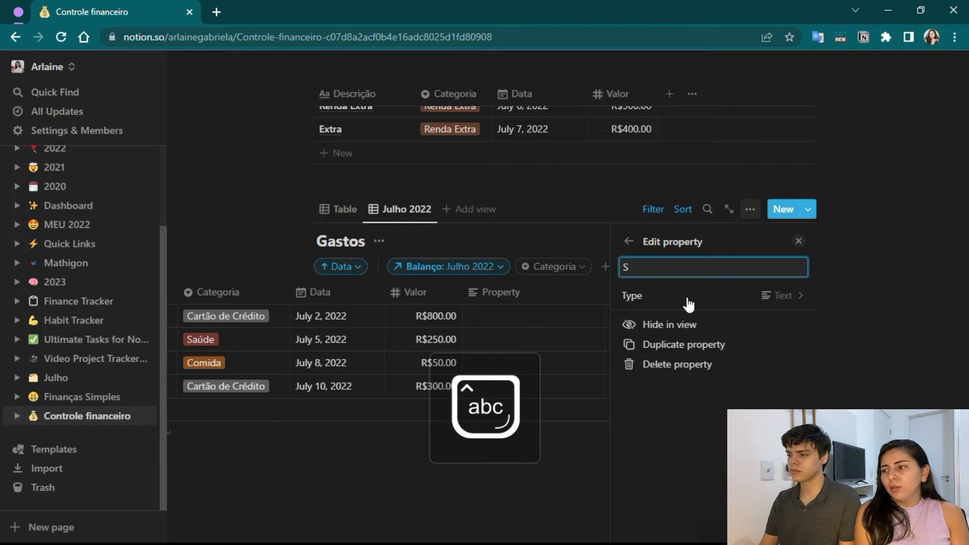
{"action": "type", "text": "tatus"}
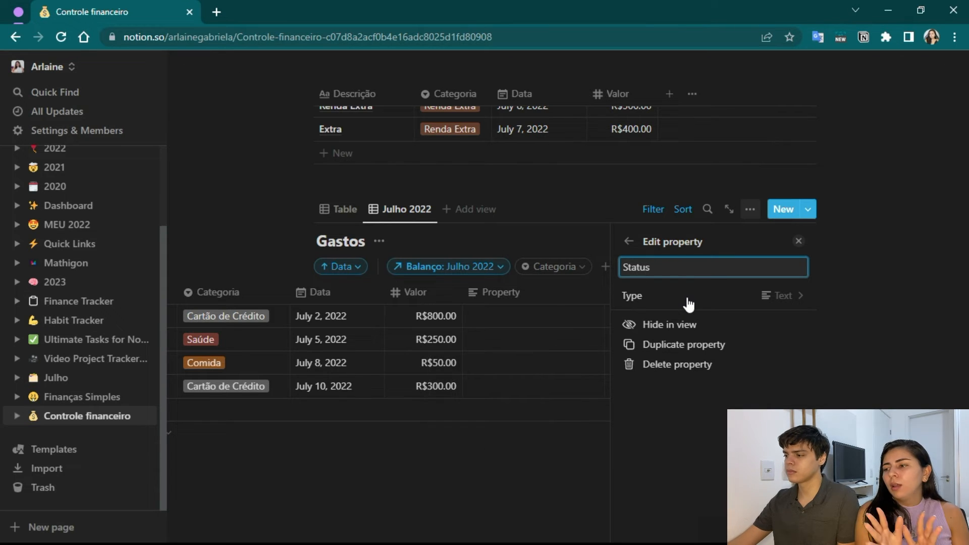
{"action": "left_click", "coordinate": [792, 298]}
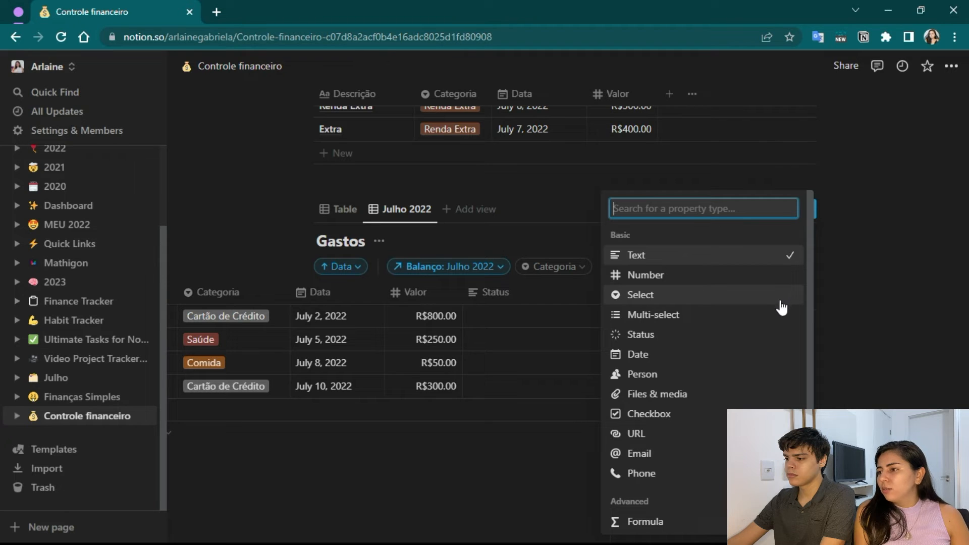
{"action": "left_click", "coordinate": [653, 419]}
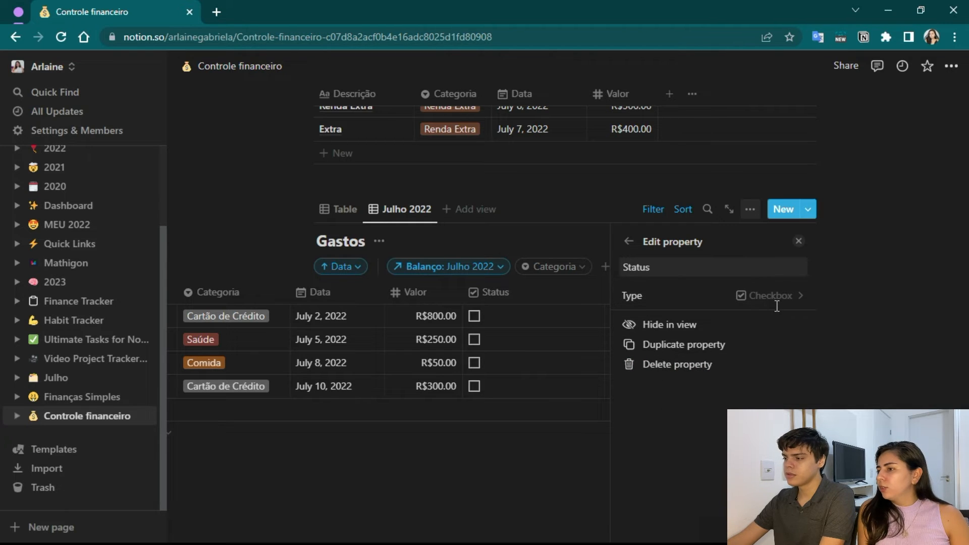
{"action": "left_click", "coordinate": [799, 241]}
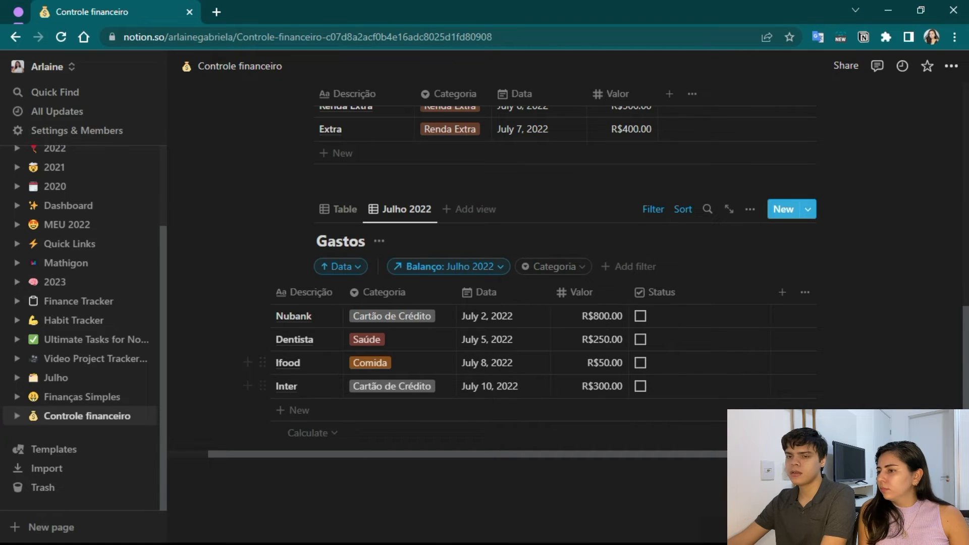
Mark the Nubank, Dentista and Ifood expenses as done in the Status column of Gastos.
{"action": "left_click", "coordinate": [641, 316]}
{"action": "left_click", "coordinate": [640, 339]}
{"action": "left_click", "coordinate": [640, 362]}
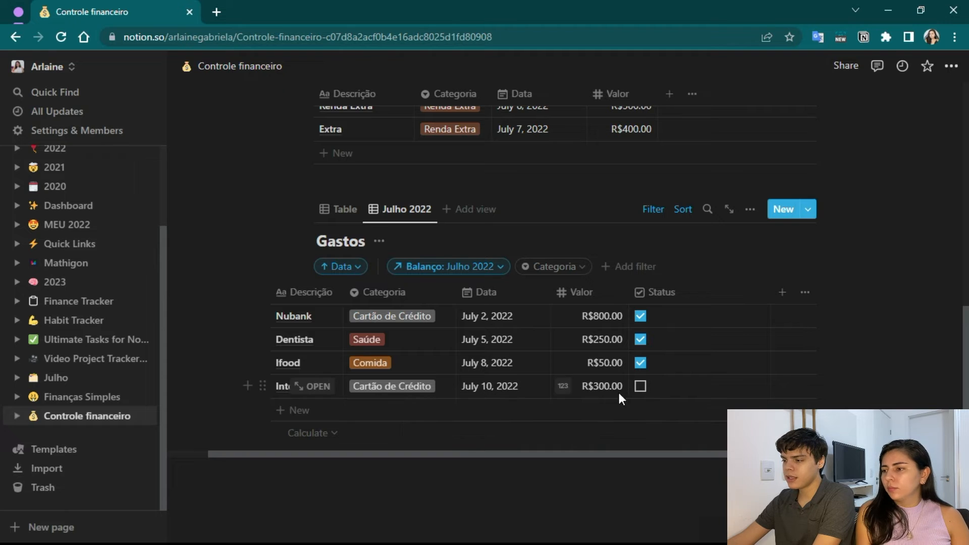
Add a Checkbox property named Status to the Julho 2022 view of the Ganhos table.
{"action": "scroll", "coordinate": [606, 374], "scroll_direction": "up", "scroll_amount": 15}
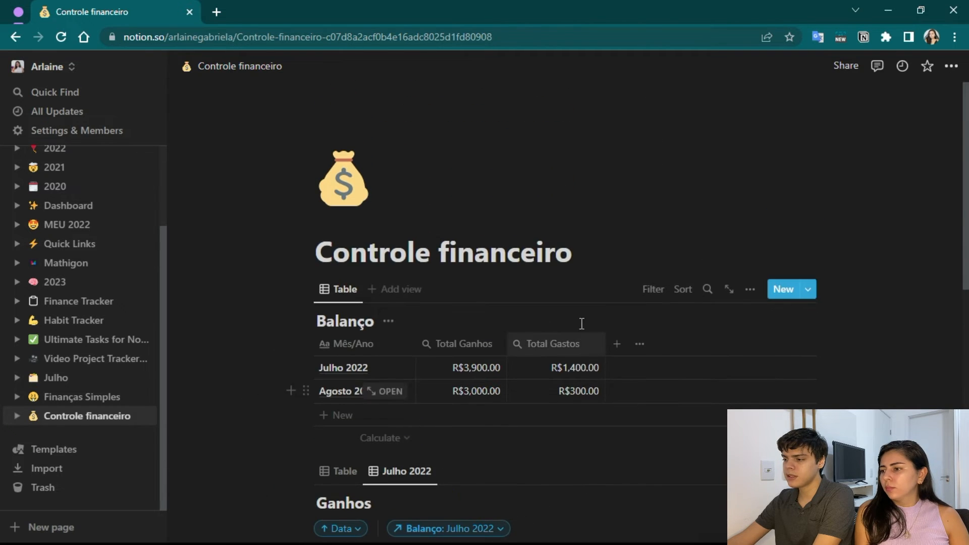
{"action": "scroll", "coordinate": [564, 368], "scroll_direction": "down", "scroll_amount": 1}
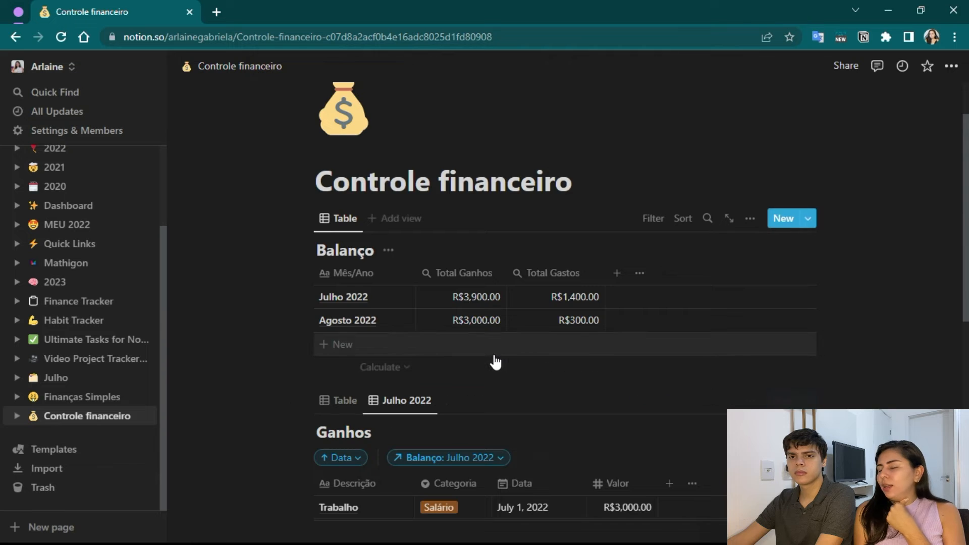
{"action": "scroll", "coordinate": [490, 361], "scroll_direction": "down", "scroll_amount": 3}
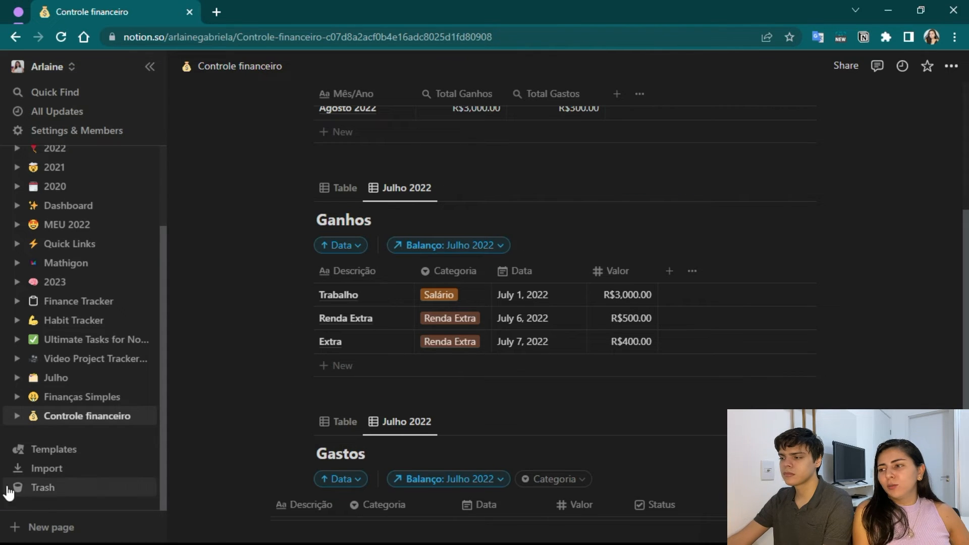
{"action": "scroll", "coordinate": [707, 316], "scroll_direction": "down", "scroll_amount": 4}
{"action": "scroll", "coordinate": [687, 310], "scroll_direction": "up", "scroll_amount": 3}
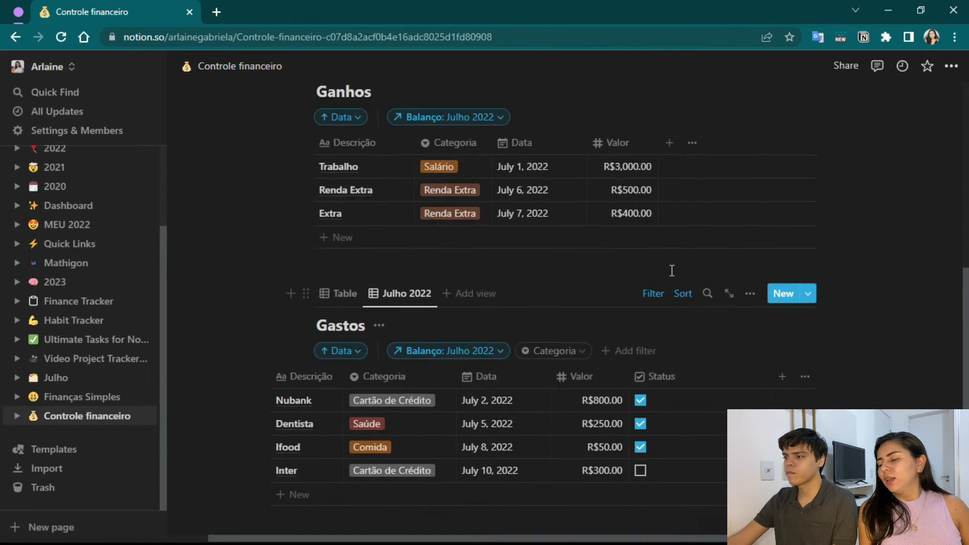
{"action": "left_click", "coordinate": [668, 200]}
{"action": "type", "text": "Status"}
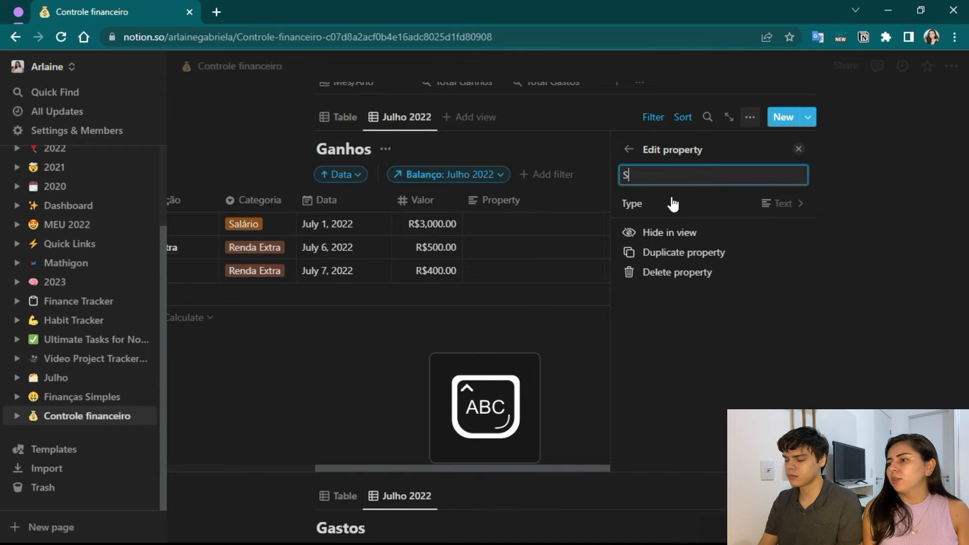
{"action": "left_click", "coordinate": [757, 204]}
{"action": "left_click", "coordinate": [667, 411]}
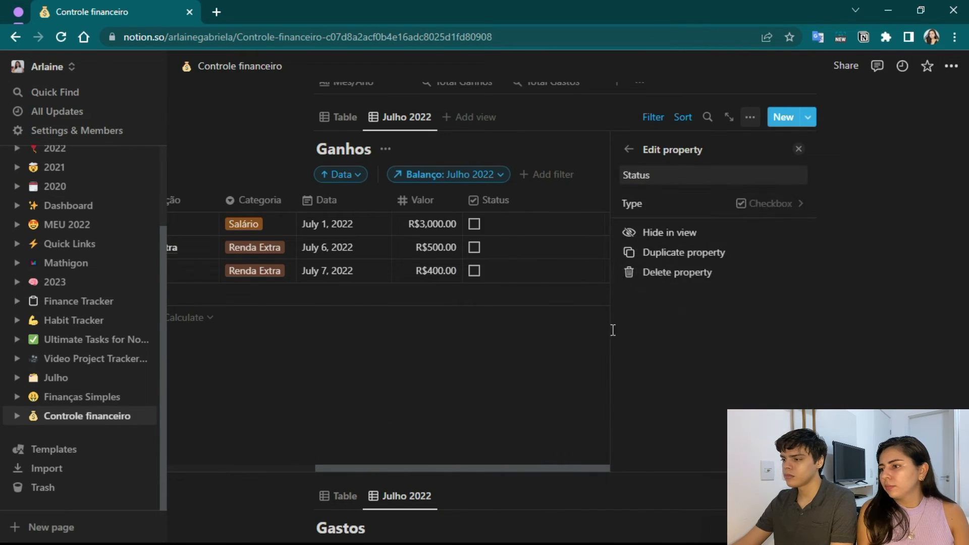
{"action": "left_click", "coordinate": [799, 148]}
Mark the Trabalho, Renda Extra and July 7 Extra incomes as received in the Status column of Ganhos.
{"action": "scroll", "coordinate": [555, 303], "scroll_direction": "up", "scroll_amount": 3}
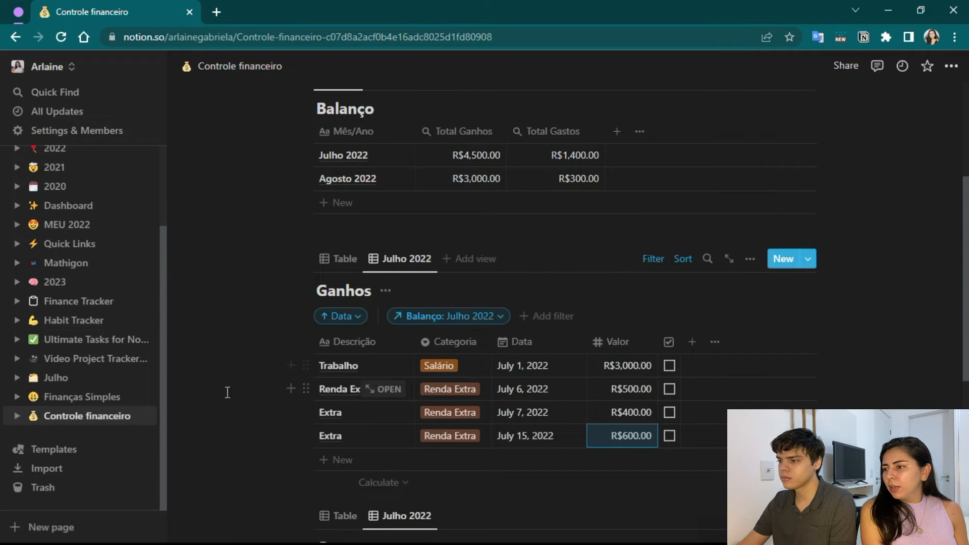
{"action": "scroll", "coordinate": [240, 361], "scroll_direction": "down", "scroll_amount": 2}
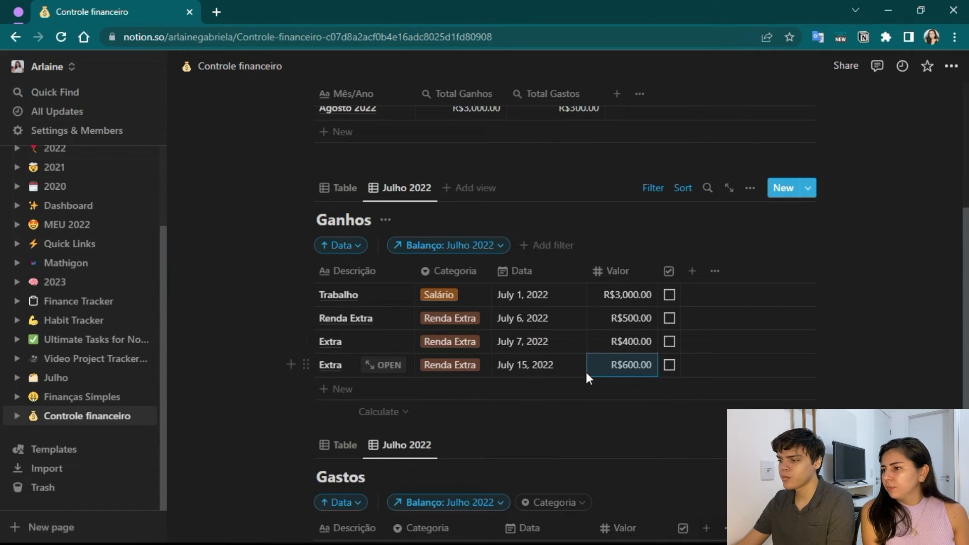
{"action": "left_click", "coordinate": [670, 295]}
{"action": "left_click", "coordinate": [669, 318]}
{"action": "left_click", "coordinate": [669, 342]}
Compare the July totals in Balanço with the ticked and unticked entries in Ganhos and Gastos.
{"action": "scroll", "coordinate": [324, 398], "scroll_direction": "down", "scroll_amount": 3}
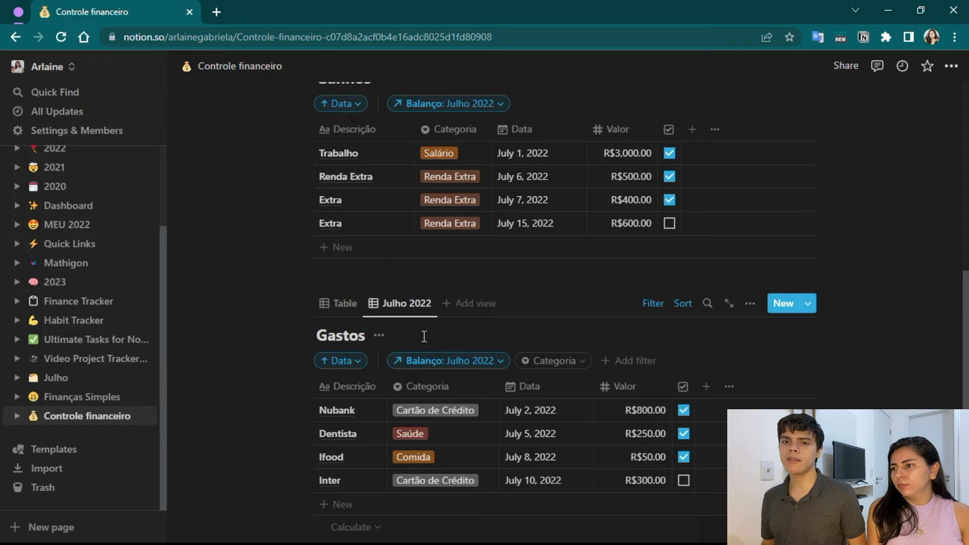
{"action": "scroll", "coordinate": [611, 230], "scroll_direction": "up", "scroll_amount": 9}
{"action": "scroll", "coordinate": [212, 308], "scroll_direction": "down", "scroll_amount": 3}
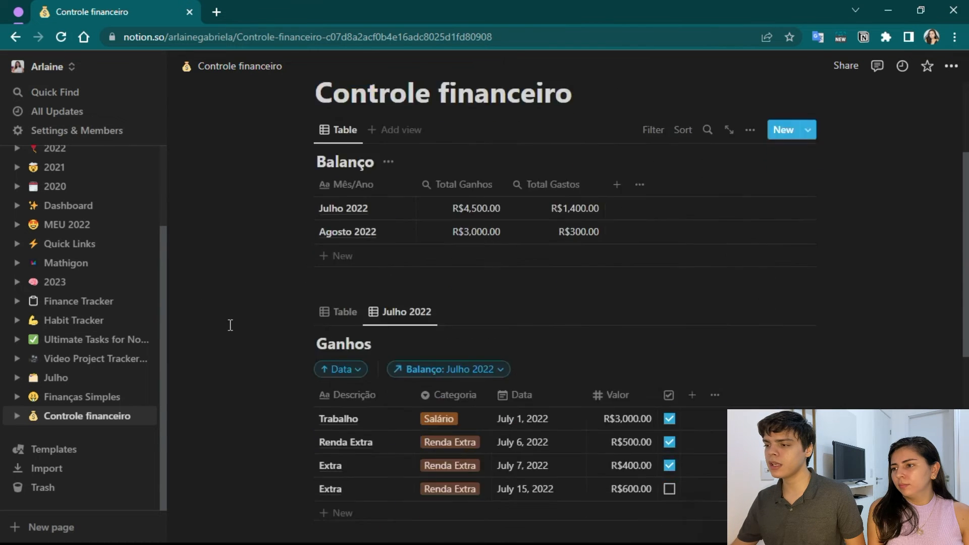
{"action": "scroll", "coordinate": [232, 318], "scroll_direction": "up", "scroll_amount": 1}
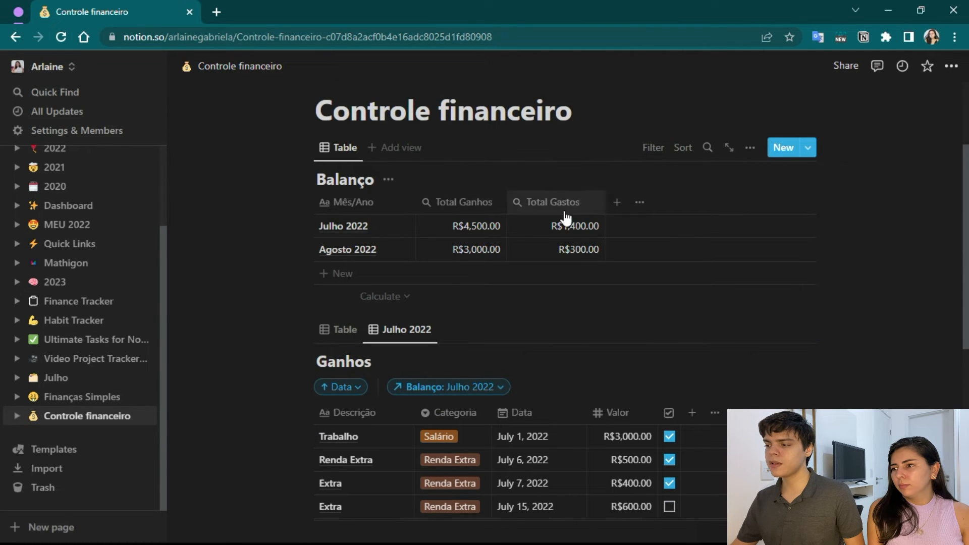
{"action": "scroll", "coordinate": [254, 292], "scroll_direction": "down", "scroll_amount": 6}
{"action": "scroll", "coordinate": [618, 161], "scroll_direction": "up", "scroll_amount": 2}
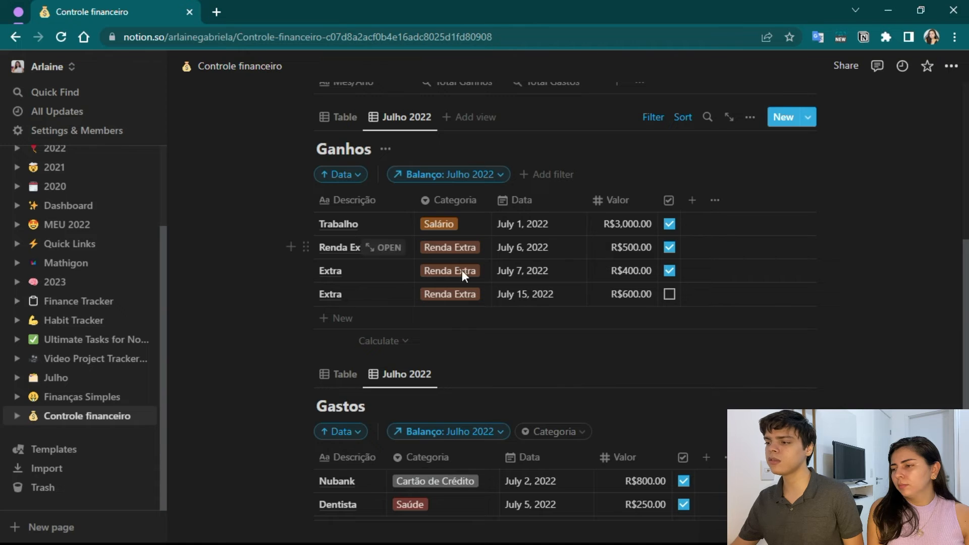
{"action": "scroll", "coordinate": [602, 259], "scroll_direction": "up", "scroll_amount": 2}
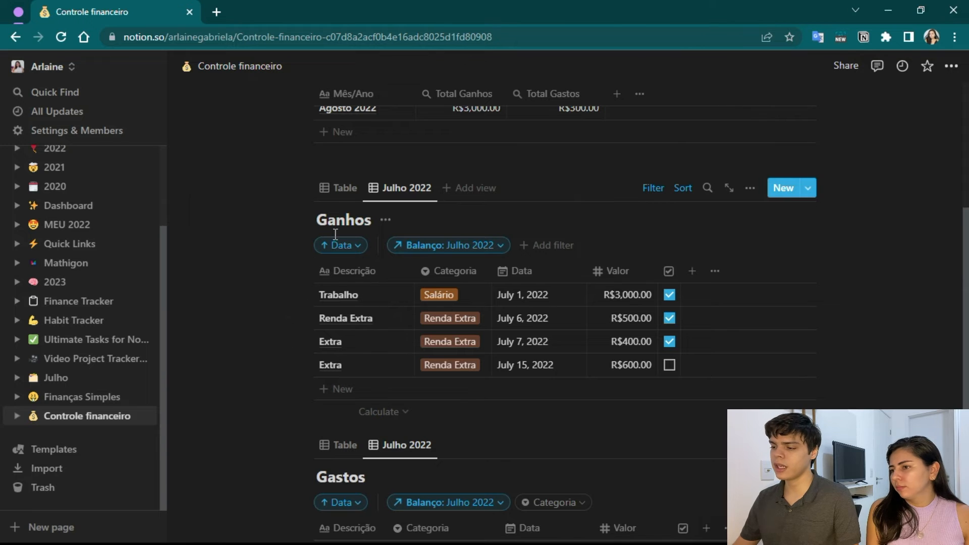
Add a Formula property named Valor real to the Ganhos table and open its formula for editing.
{"action": "scroll", "coordinate": [326, 316], "scroll_direction": "down", "scroll_amount": 1}
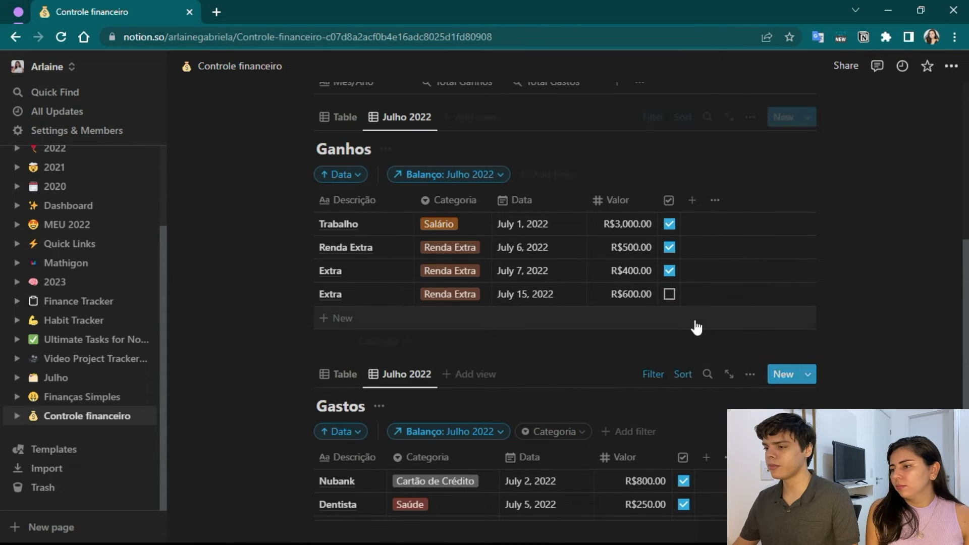
{"action": "left_click", "coordinate": [693, 200]}
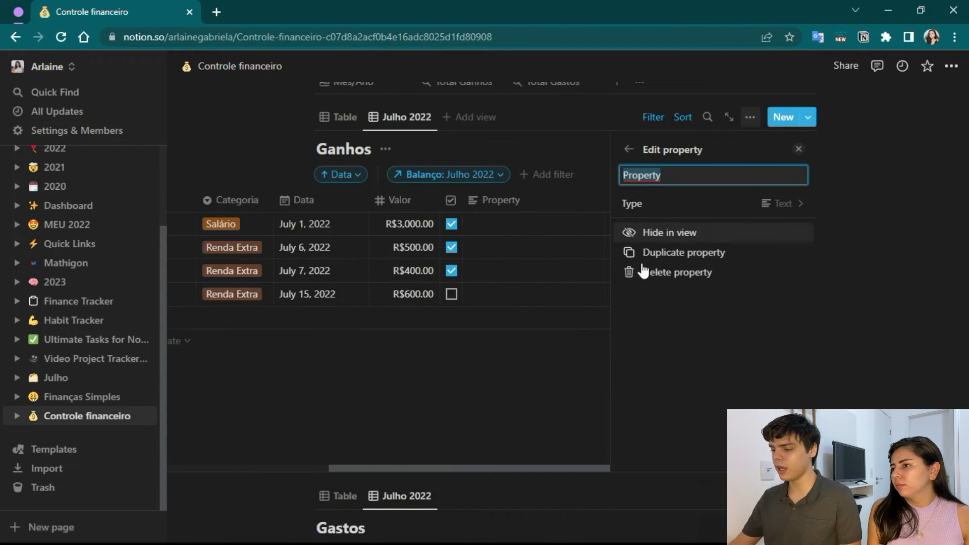
{"action": "type", "text": "Valor real"}
{"action": "left_click", "coordinate": [781, 204]}
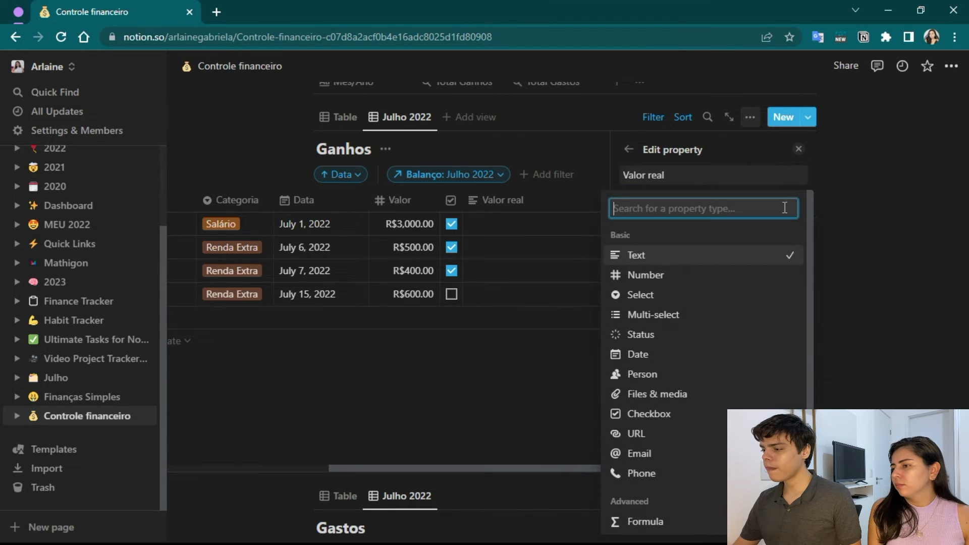
{"action": "scroll", "coordinate": [692, 308], "scroll_direction": "down", "scroll_amount": 3}
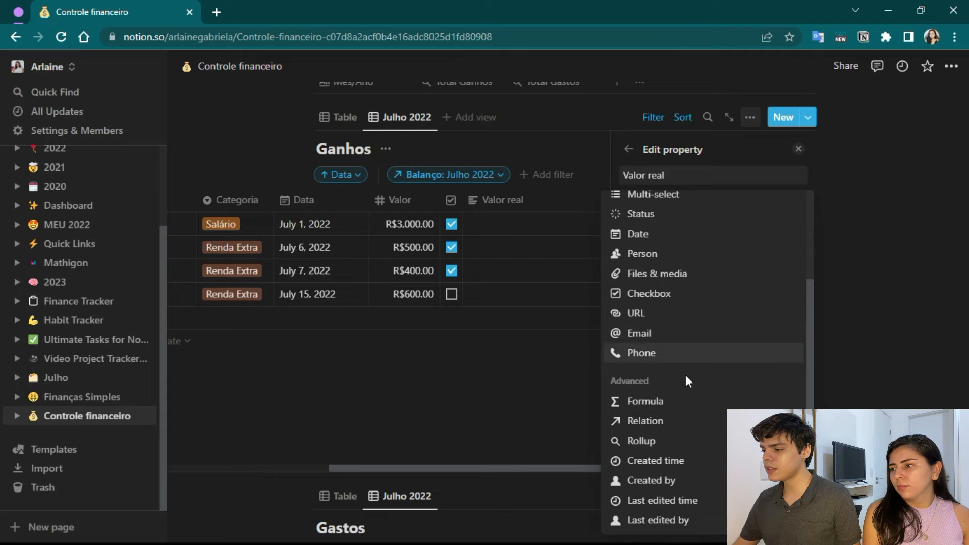
{"action": "left_click", "coordinate": [675, 402]}
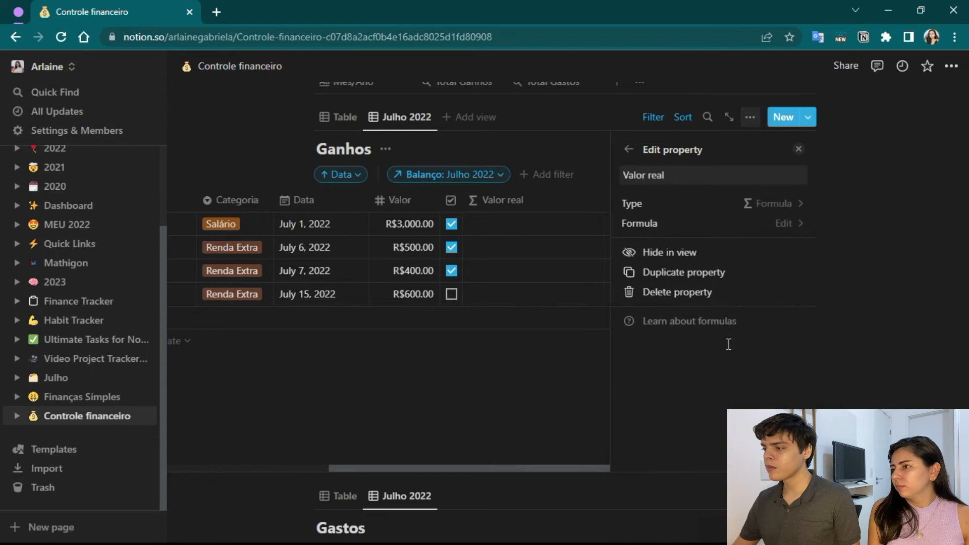
{"action": "left_click", "coordinate": [788, 224]}
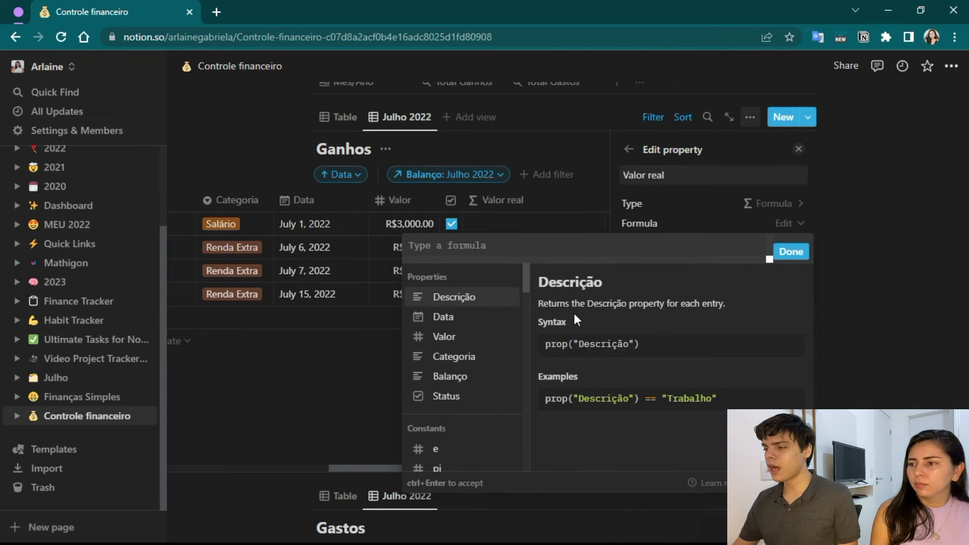
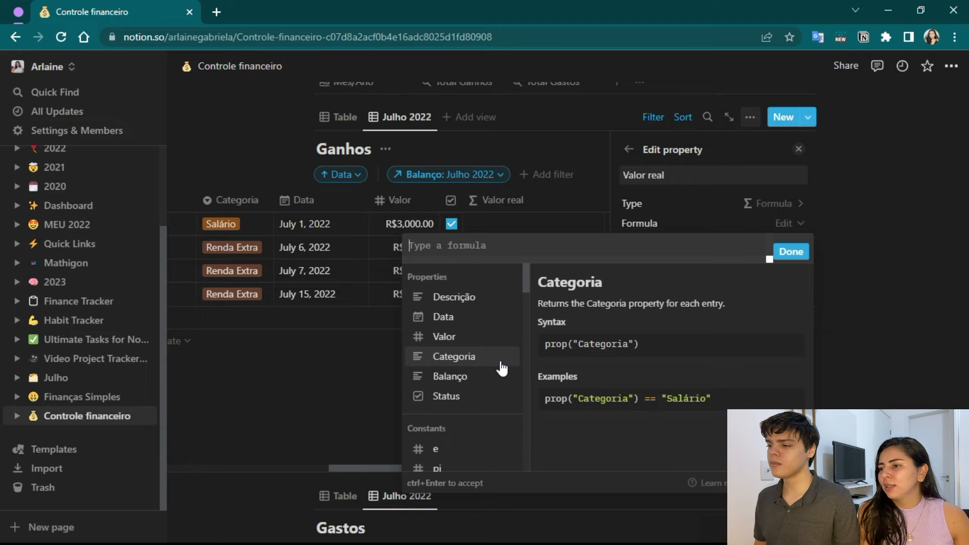
Set the Valor real formula to if(prop("Status") == true, prop("Valor"), 0).
{"action": "type", "text": "if()"}
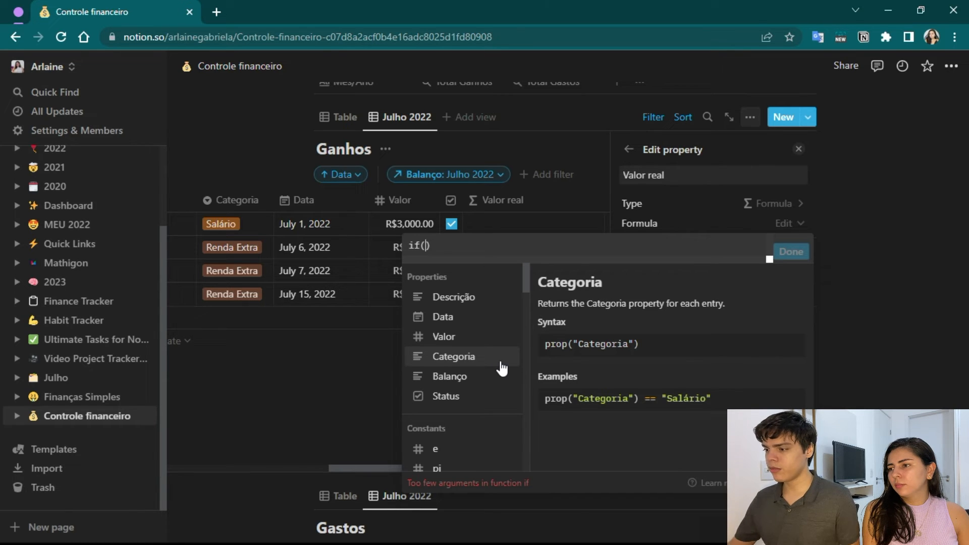
{"action": "left_click", "coordinate": [468, 399]}
{"action": "type", "text": "== "}
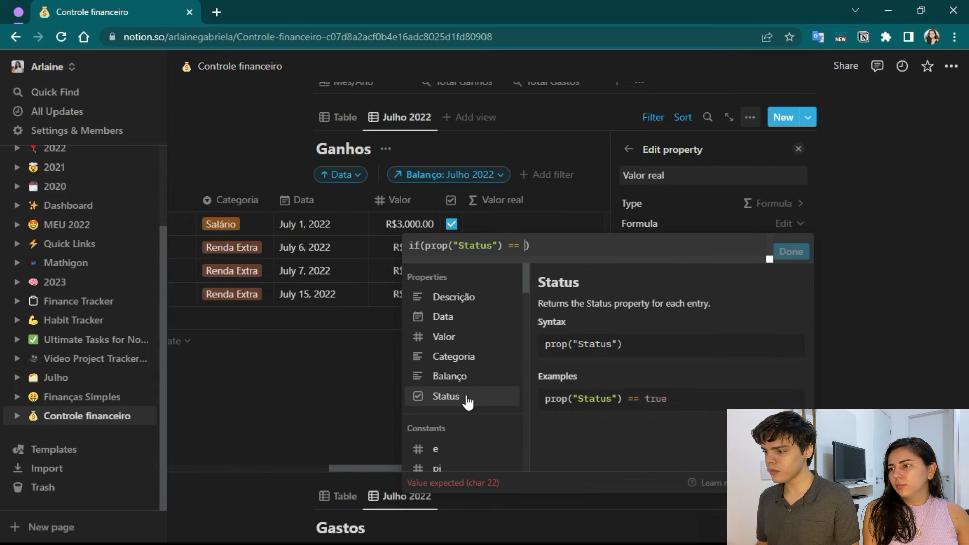
{"action": "type", "text": "tr"}
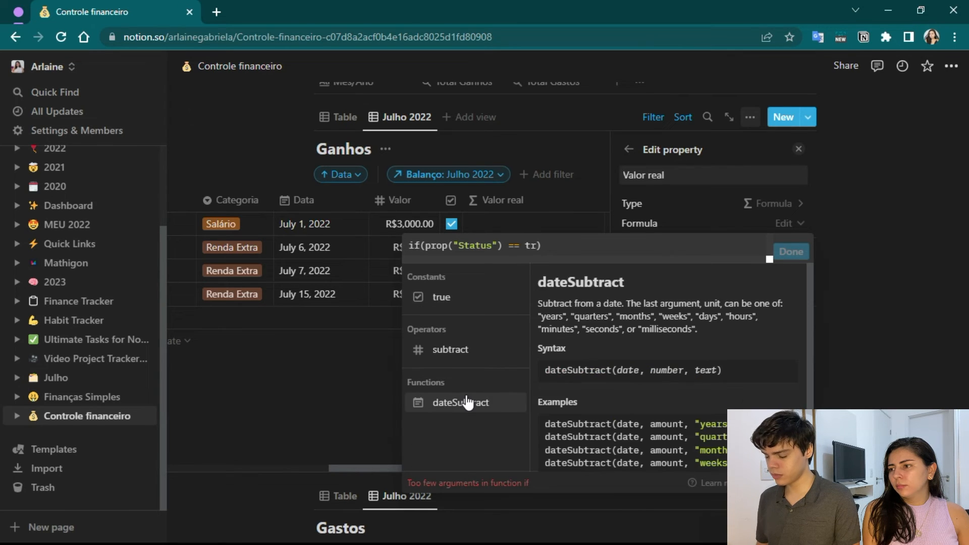
{"action": "type", "text": "ue,"}
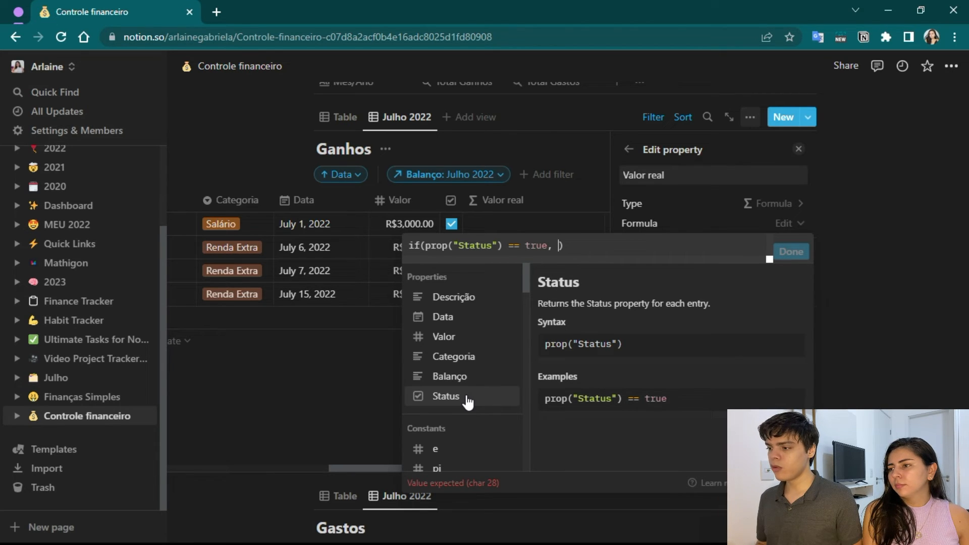
{"action": "left_click", "coordinate": [451, 340]}
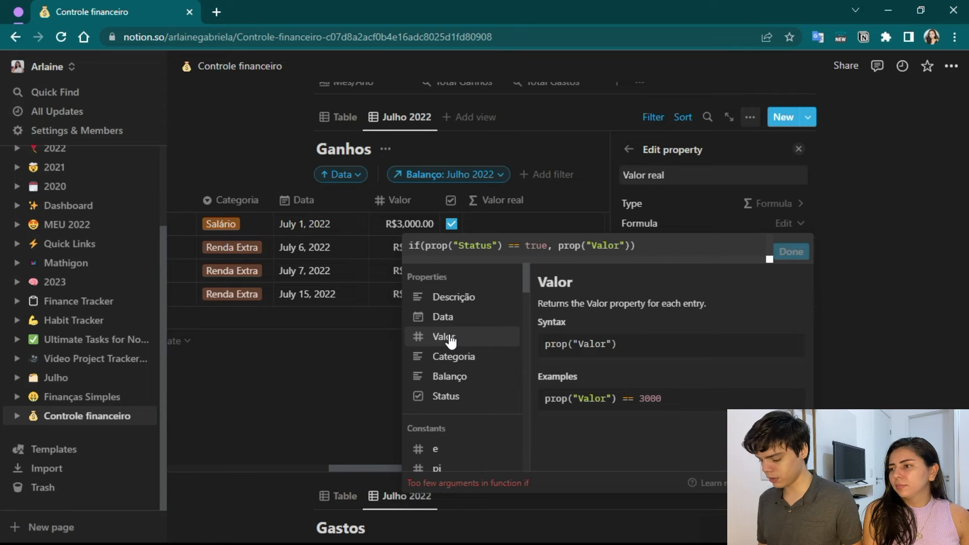
{"action": "type", "text": ", "}
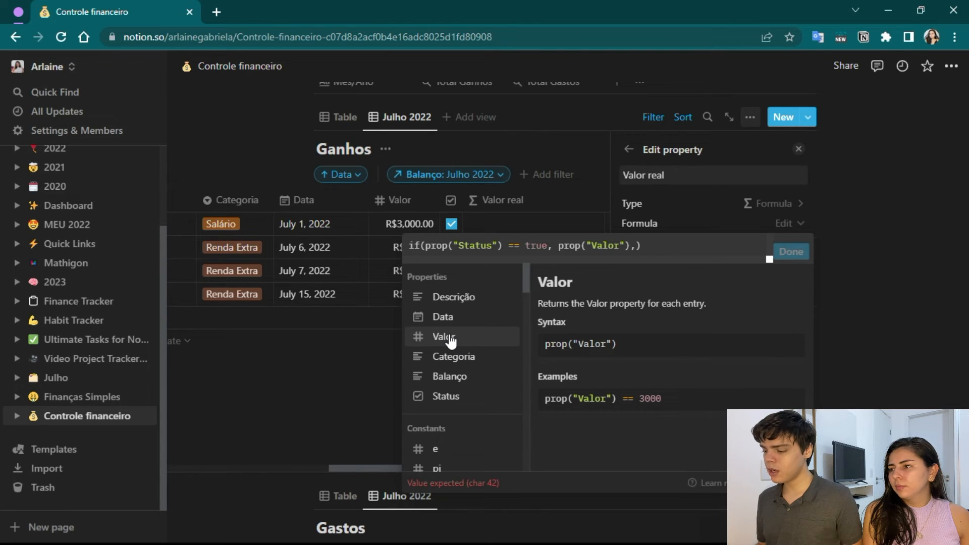
{"action": "type", "text": "0"}
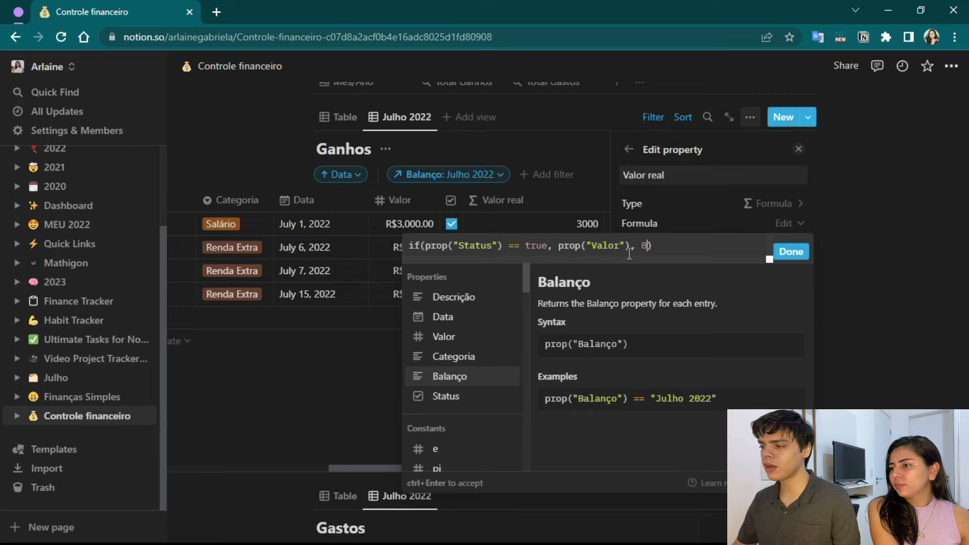
{"action": "left_click", "coordinate": [787, 255]}
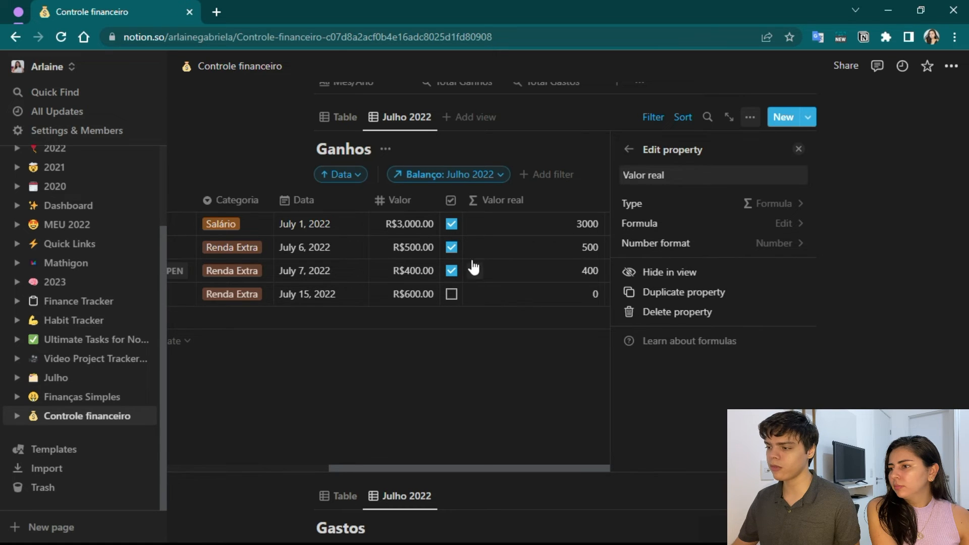
Set the number format of the Valor real column in Ganhos to Real.
{"action": "left_click", "coordinate": [475, 226]}
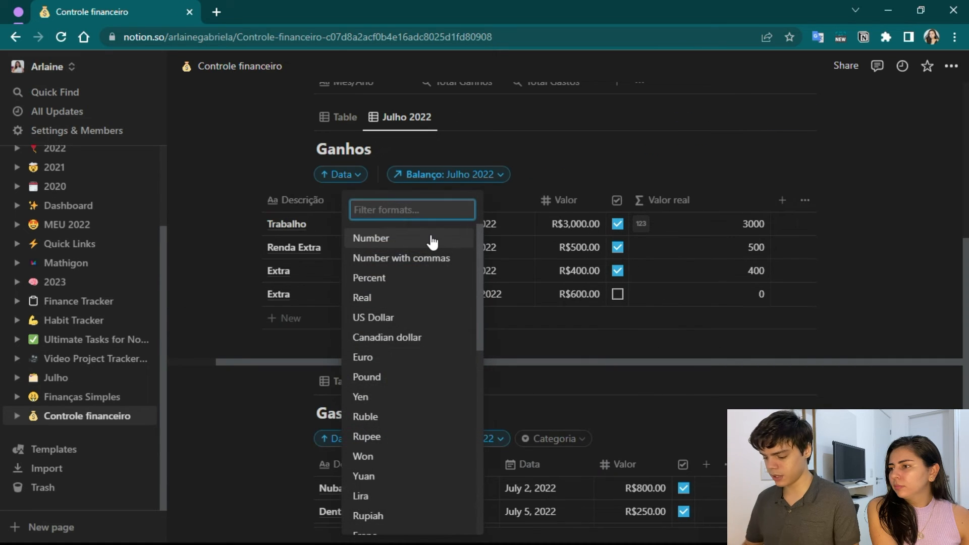
{"action": "type", "text": "re"}
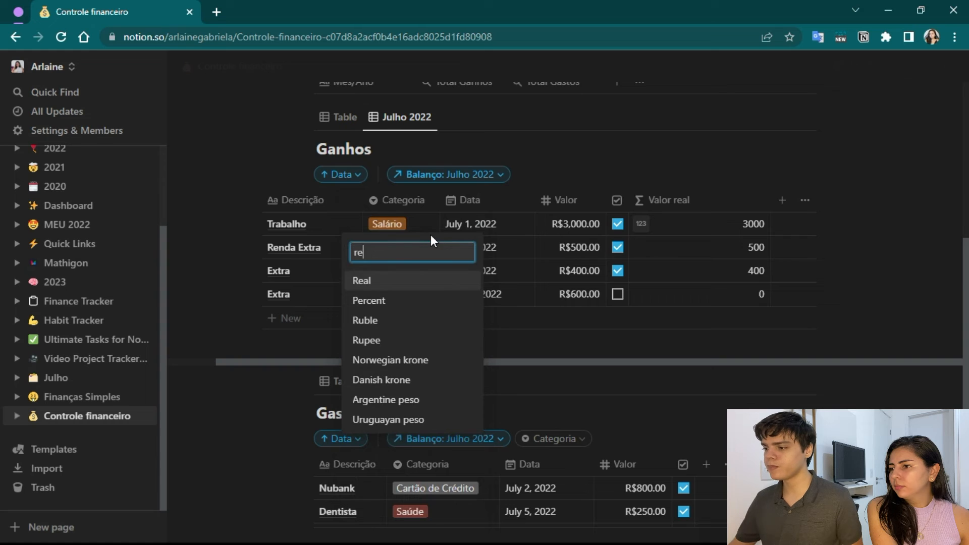
{"action": "left_click", "coordinate": [364, 278]}
Test the Valor real formula by ticking and unticking the Status of the July 15 Extra income.
{"action": "scroll", "coordinate": [722, 188], "scroll_direction": "down", "scroll_amount": 1}
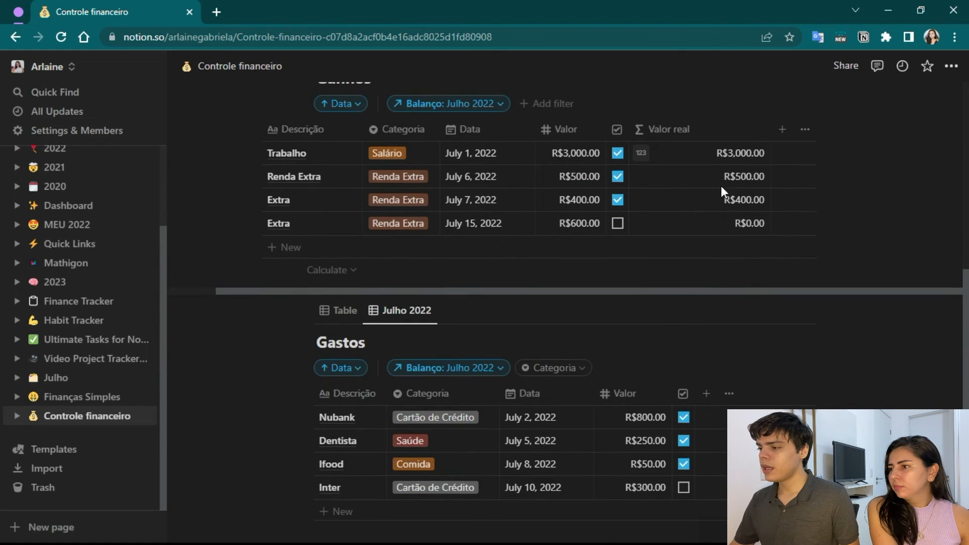
{"action": "left_click", "coordinate": [617, 224]}
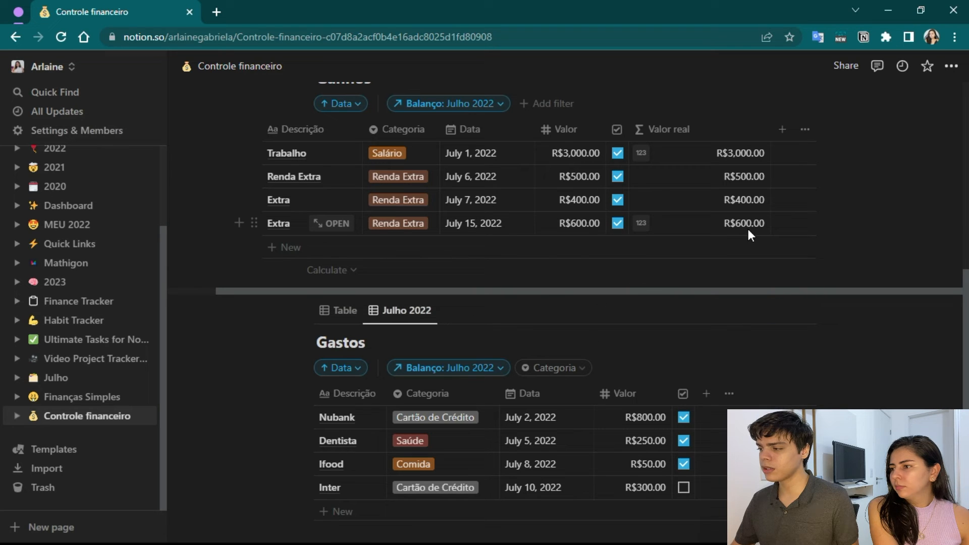
{"action": "left_click", "coordinate": [617, 223]}
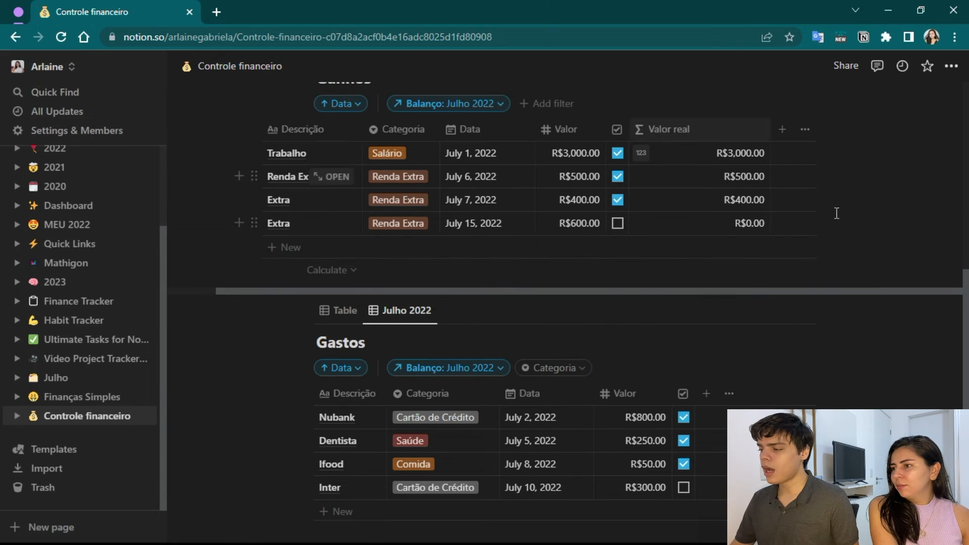
Change the Total Ganhos rollup in Balanço to use the Valor real property of Ganhos, calculated as Sum.
{"action": "scroll", "coordinate": [696, 229], "scroll_direction": "up", "scroll_amount": 8}
{"action": "scroll", "coordinate": [610, 251], "scroll_direction": "down", "scroll_amount": 3}
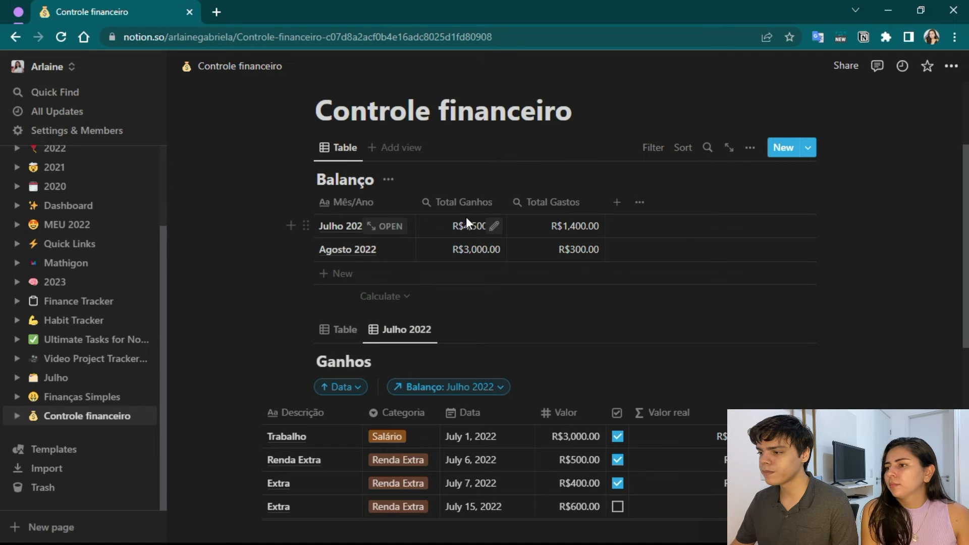
{"action": "left_click", "coordinate": [477, 202]}
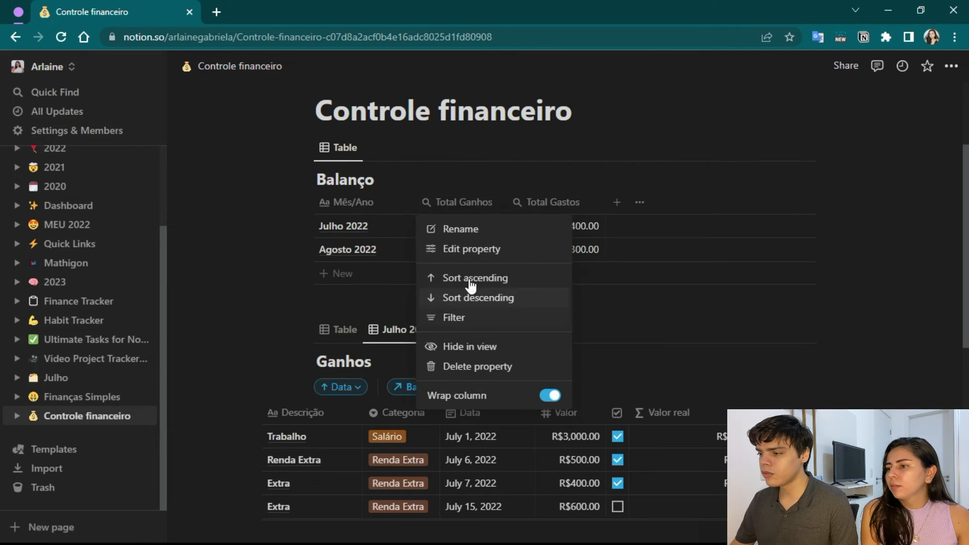
{"action": "left_click", "coordinate": [473, 249]}
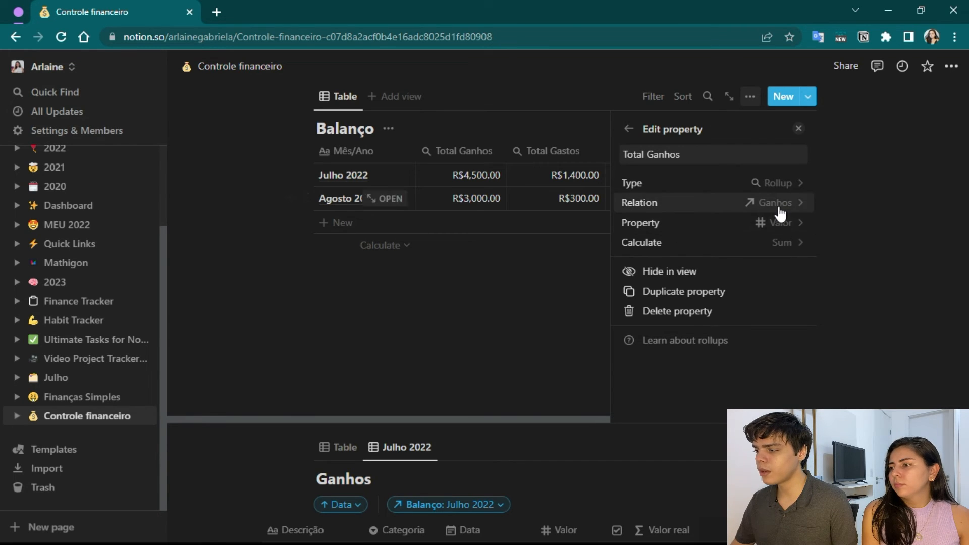
{"action": "left_click", "coordinate": [780, 226]}
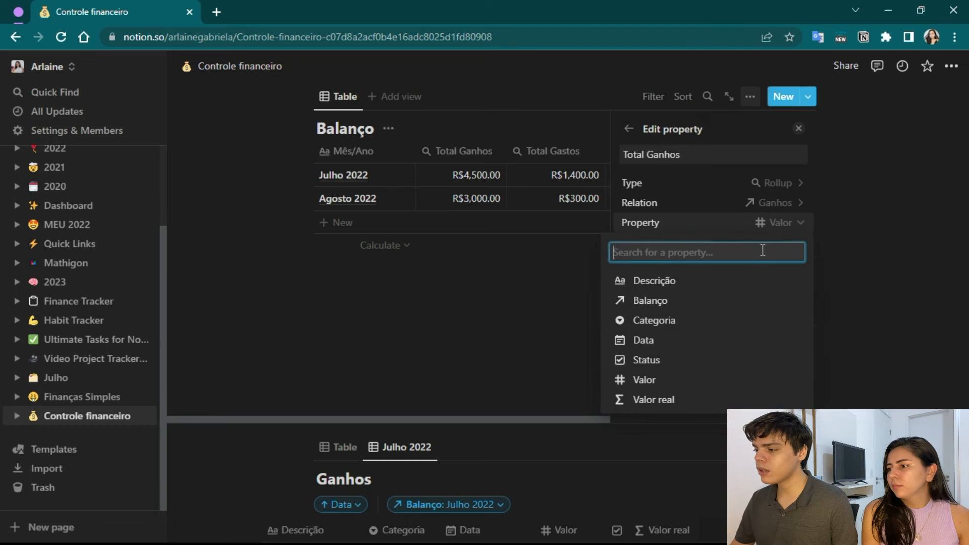
{"action": "left_click", "coordinate": [747, 402]}
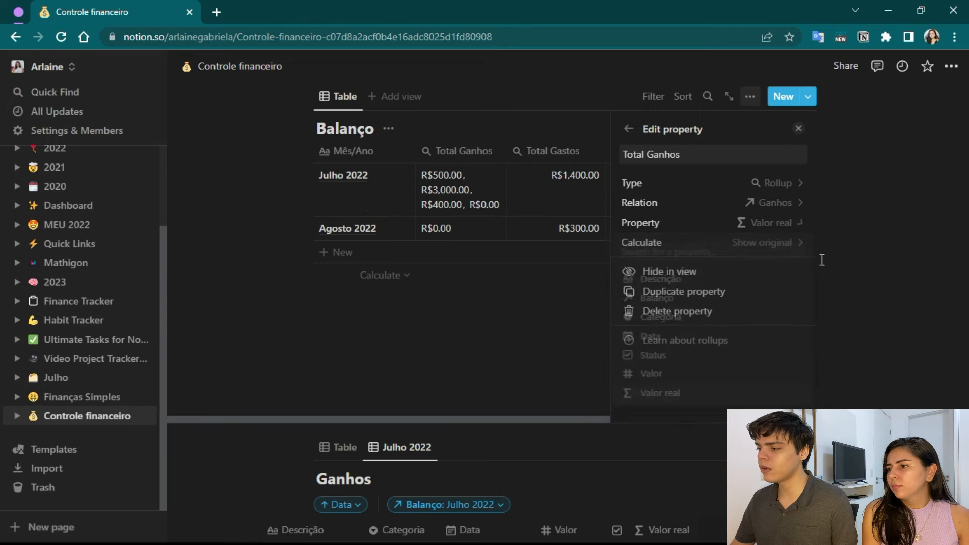
{"action": "left_click", "coordinate": [787, 246]}
{"action": "left_click", "coordinate": [693, 422]}
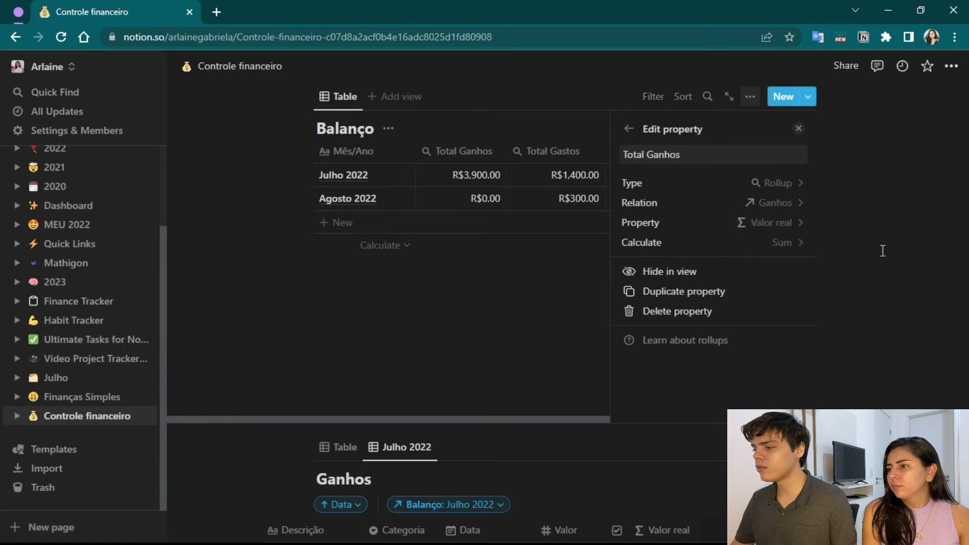
{"action": "left_click", "coordinate": [799, 129]}
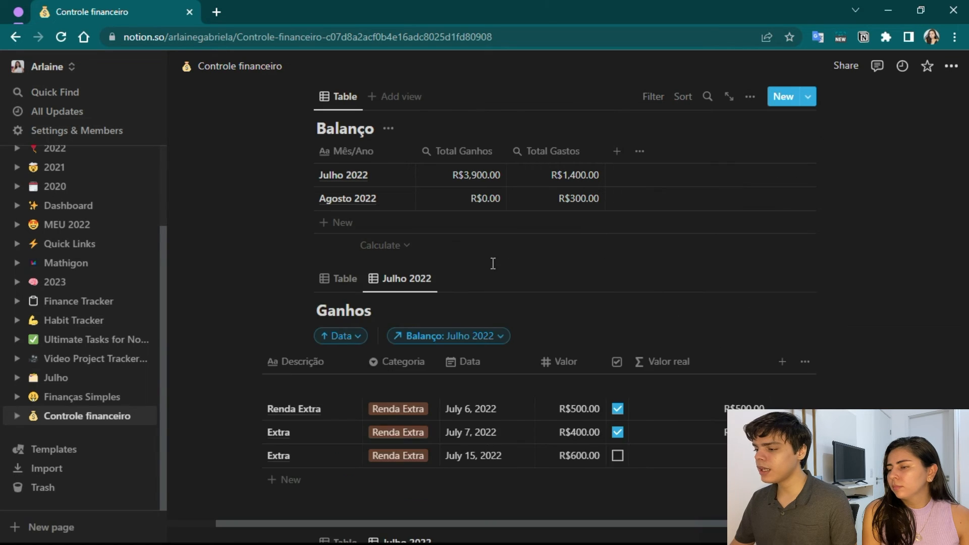
Tick the Status of the July 15 Extra income in Ganhos and check July's Total Ganhos in Balanço.
{"action": "scroll", "coordinate": [610, 337], "scroll_direction": "down", "scroll_amount": 5}
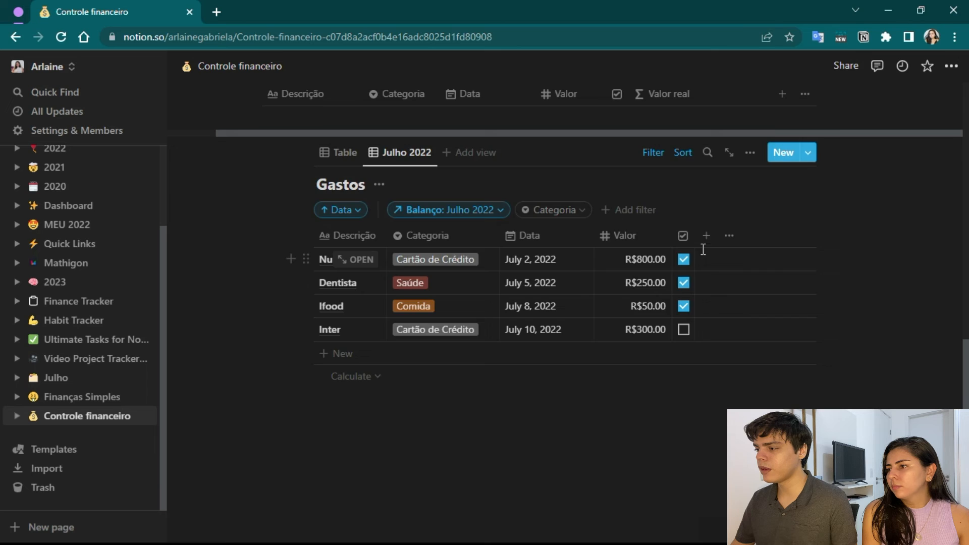
{"action": "scroll", "coordinate": [679, 300], "scroll_direction": "up", "scroll_amount": 5}
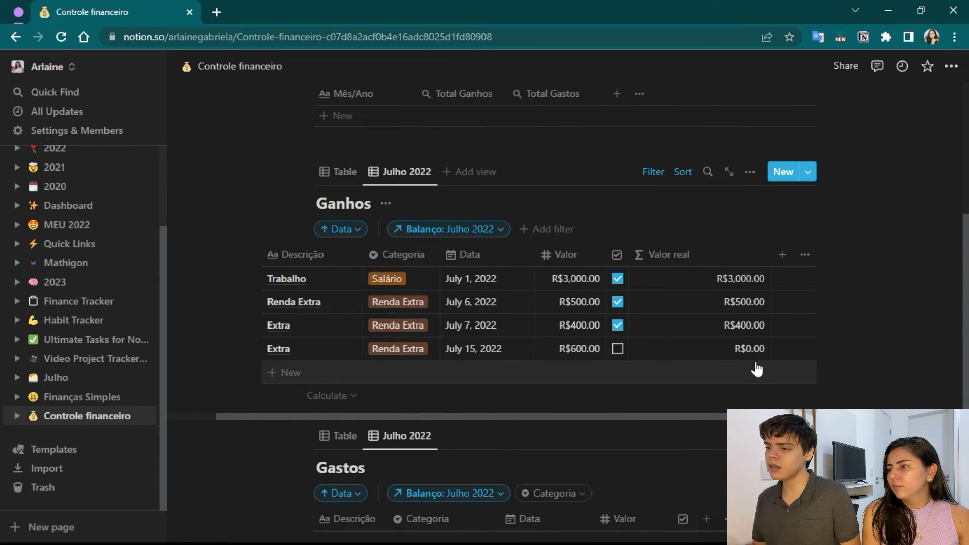
{"action": "scroll", "coordinate": [693, 379], "scroll_direction": "up", "scroll_amount": 6}
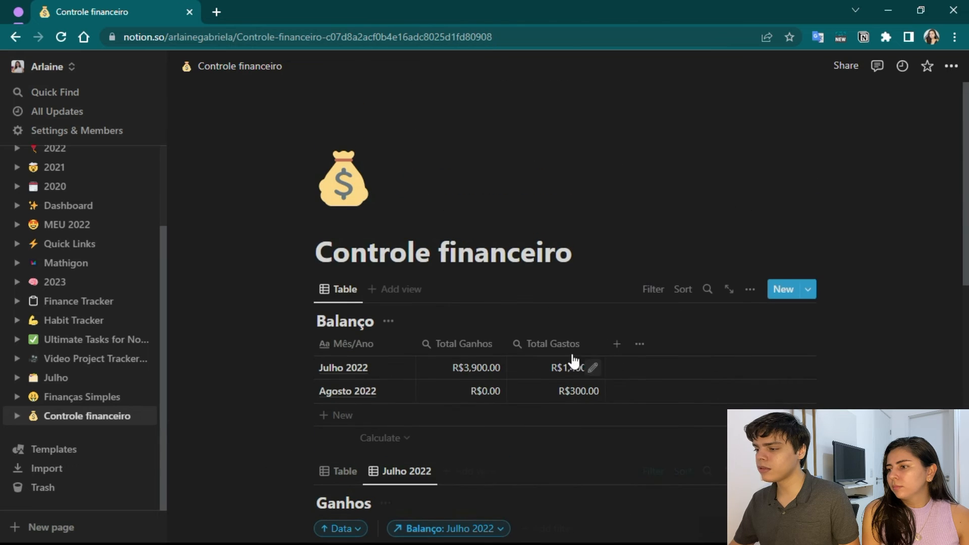
{"action": "scroll", "coordinate": [456, 367], "scroll_direction": "down", "scroll_amount": 10}
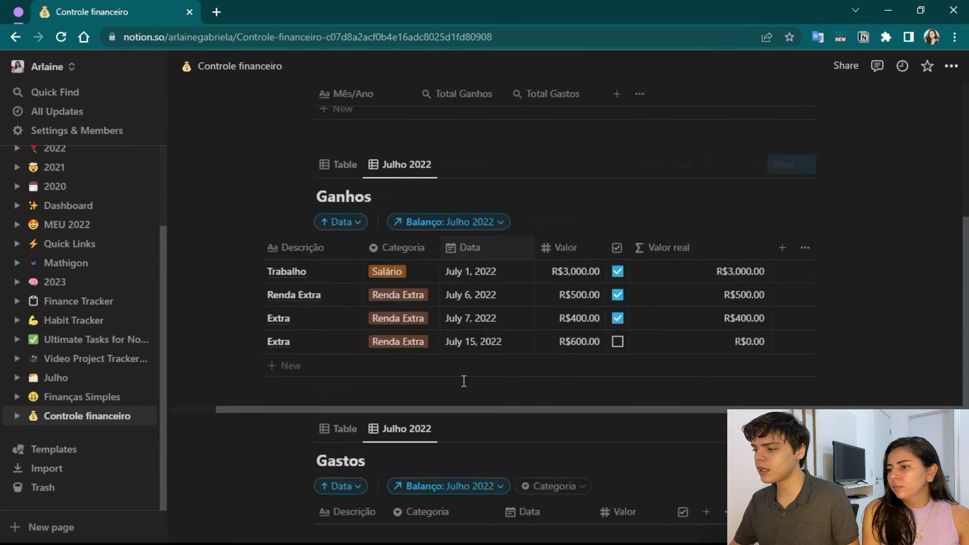
{"action": "scroll", "coordinate": [601, 250], "scroll_direction": "up", "scroll_amount": 3}
{"action": "left_click", "coordinate": [617, 223]}
{"action": "scroll", "coordinate": [628, 298], "scroll_direction": "up", "scroll_amount": 5}
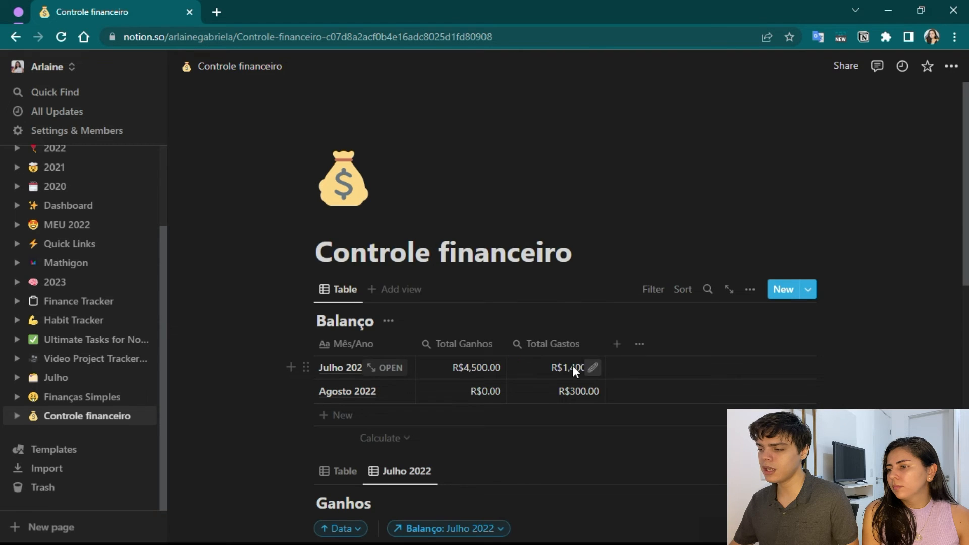
Untick the Status of the July 15 Extra income and compare July's Total Ganhos with the received entries.
{"action": "scroll", "coordinate": [576, 257], "scroll_direction": "down", "scroll_amount": 5}
{"action": "scroll", "coordinate": [512, 265], "scroll_direction": "down", "scroll_amount": 4}
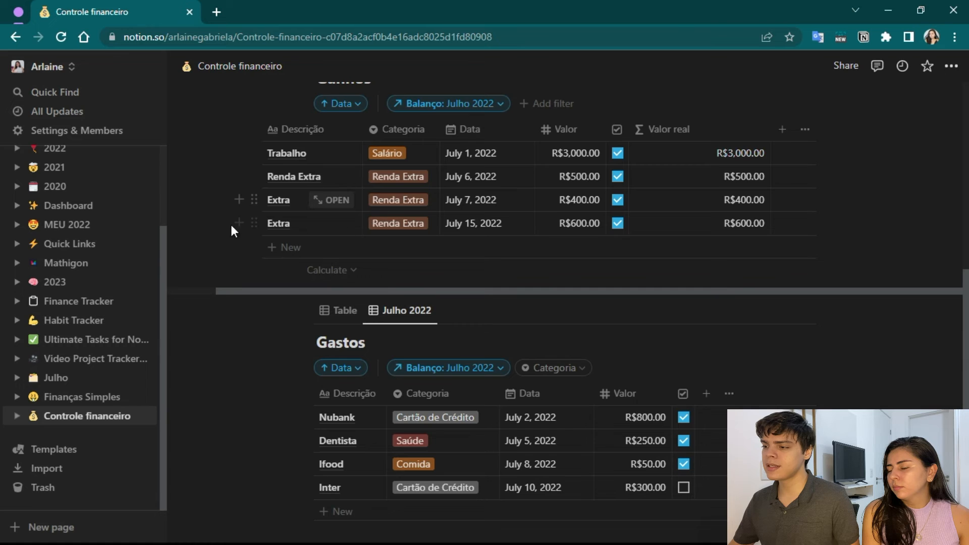
{"action": "scroll", "coordinate": [331, 277], "scroll_direction": "up", "scroll_amount": 1}
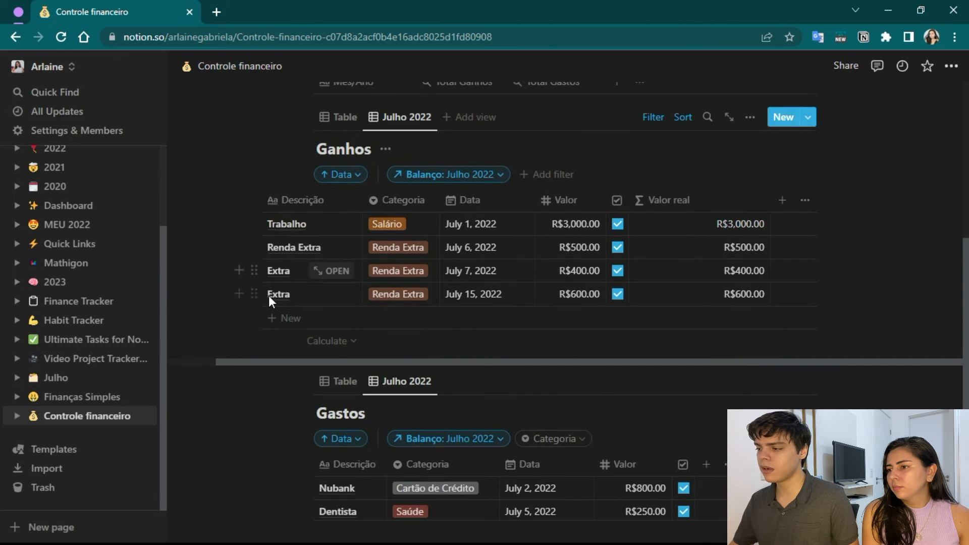
{"action": "left_click", "coordinate": [618, 293]}
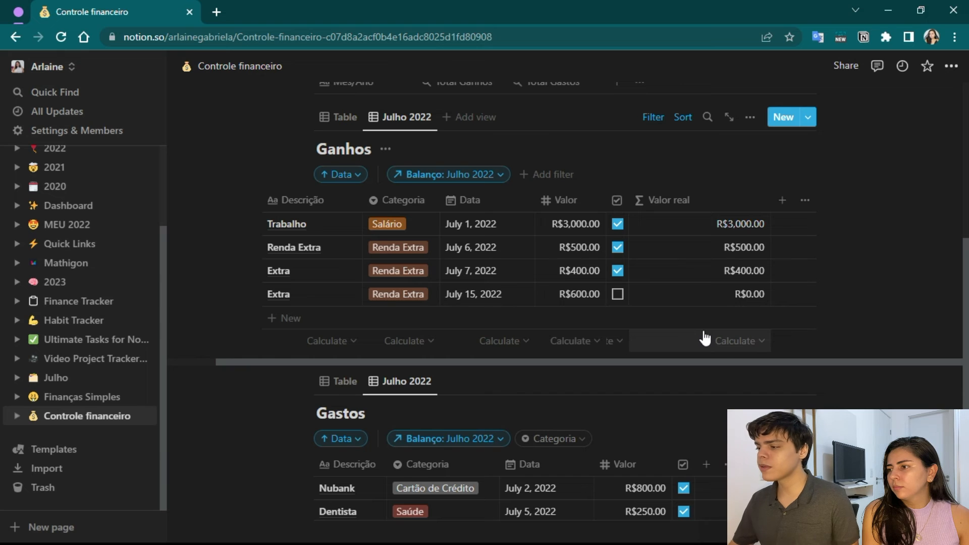
{"action": "scroll", "coordinate": [506, 308], "scroll_direction": "up", "scroll_amount": 5}
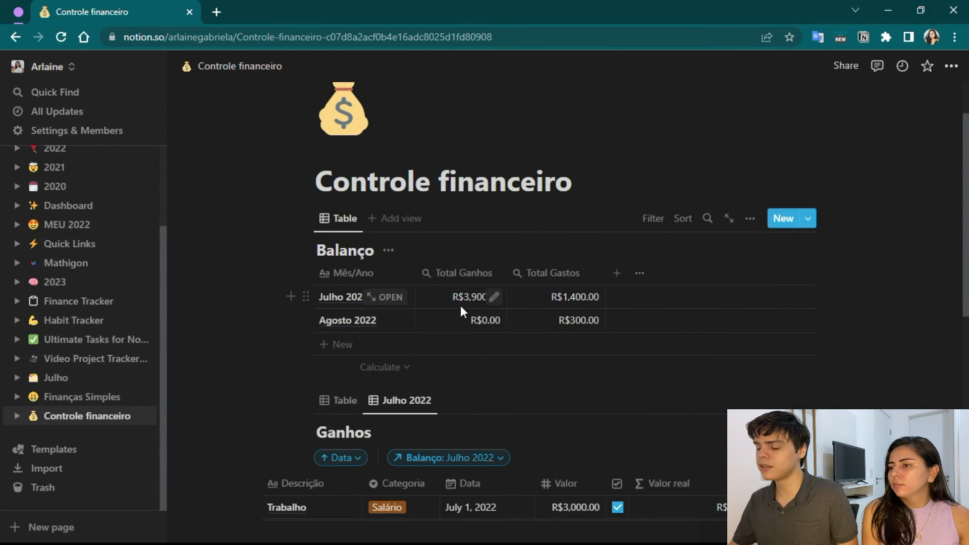
{"action": "scroll", "coordinate": [461, 305], "scroll_direction": "down", "scroll_amount": 3}
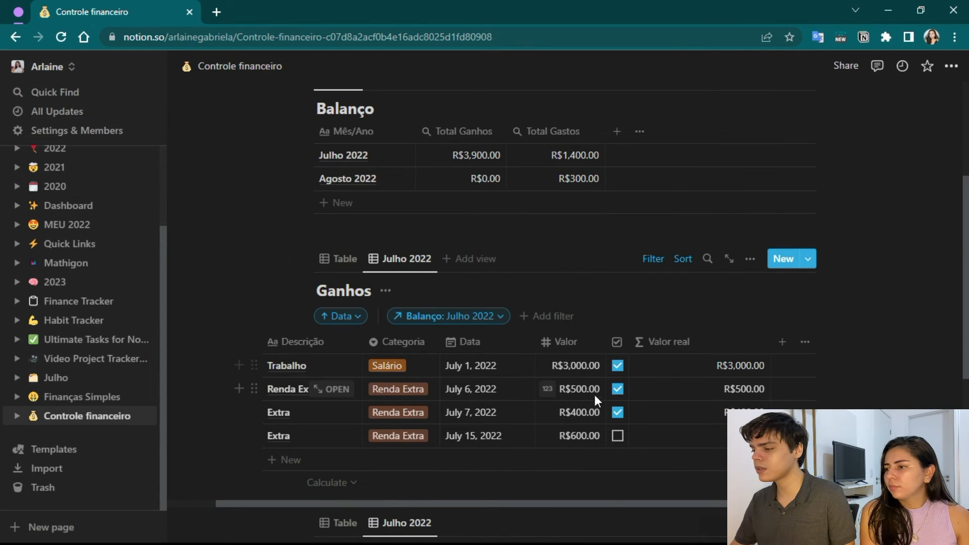
Copy the formula of the Valor real property in Ganhos without changing it.
{"action": "scroll", "coordinate": [529, 423], "scroll_direction": "down", "scroll_amount": 5}
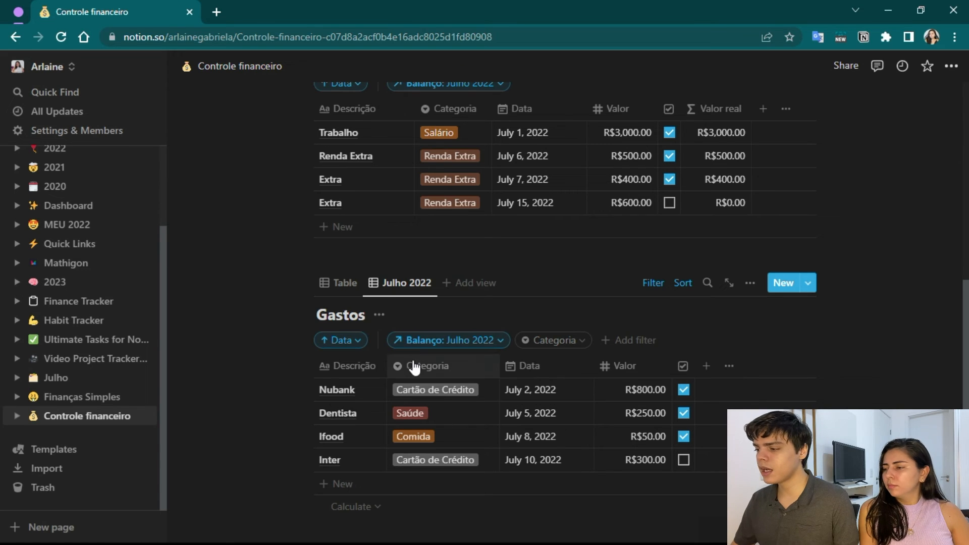
{"action": "scroll", "coordinate": [738, 251], "scroll_direction": "up", "scroll_amount": 2}
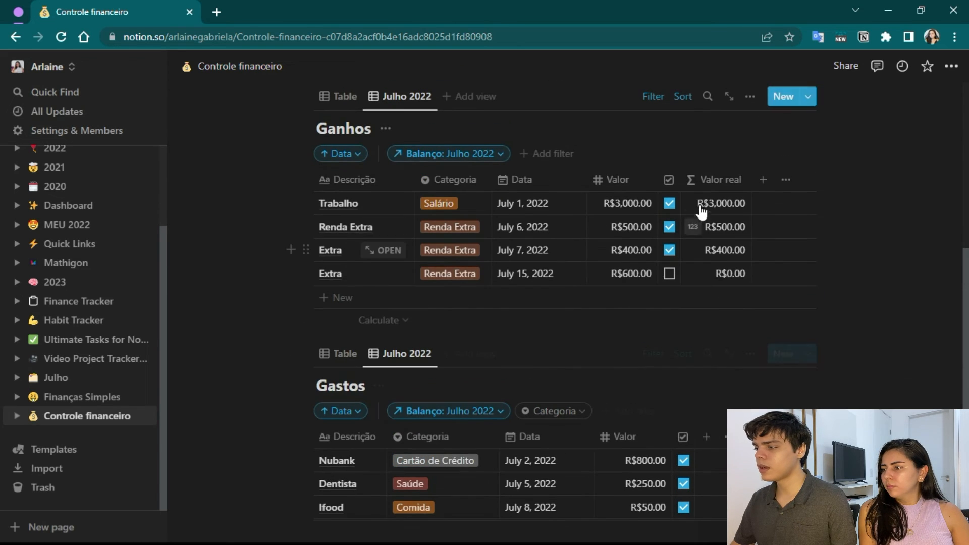
{"action": "left_click", "coordinate": [720, 180]}
{"action": "left_click", "coordinate": [735, 230]}
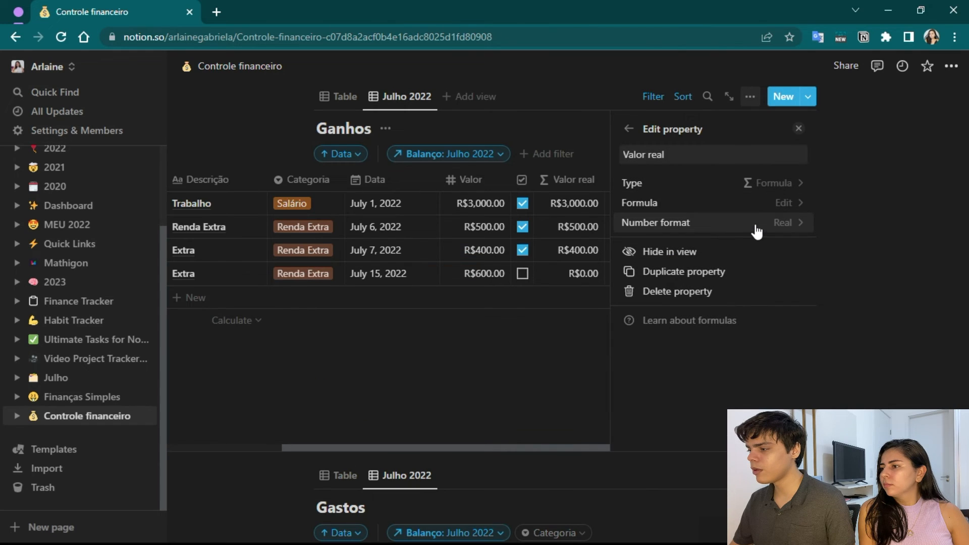
{"action": "left_click", "coordinate": [786, 203]}
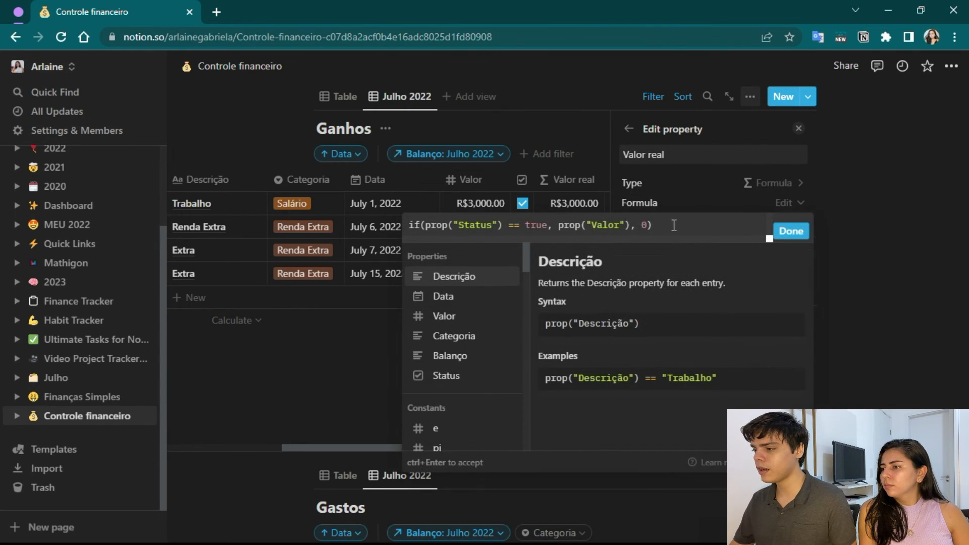
{"action": "left_click_drag", "start_coordinate": [652, 225], "coordinate": [453, 210]}
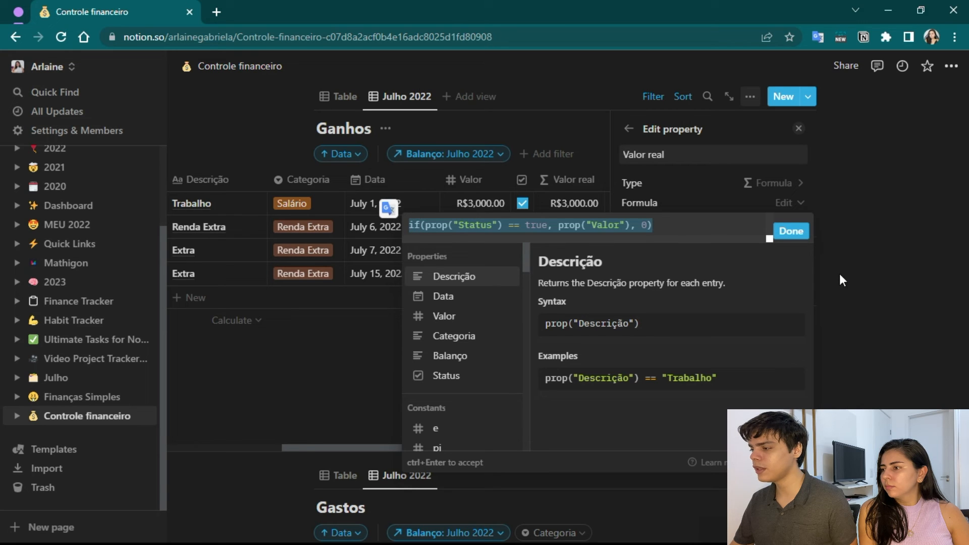
{"action": "left_click", "coordinate": [773, 233]}
{"action": "left_click", "coordinate": [799, 128]}
Add a property named "Valor real" of type Formula to the Gastos table.
{"action": "scroll", "coordinate": [730, 371], "scroll_direction": "down", "scroll_amount": 2}
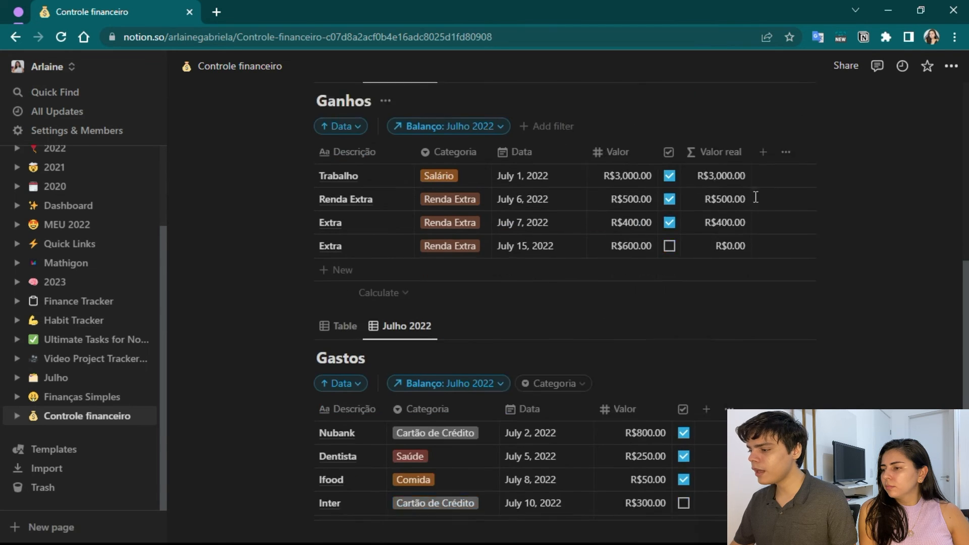
{"action": "left_click", "coordinate": [707, 366]}
{"action": "type", "text": "Va"}
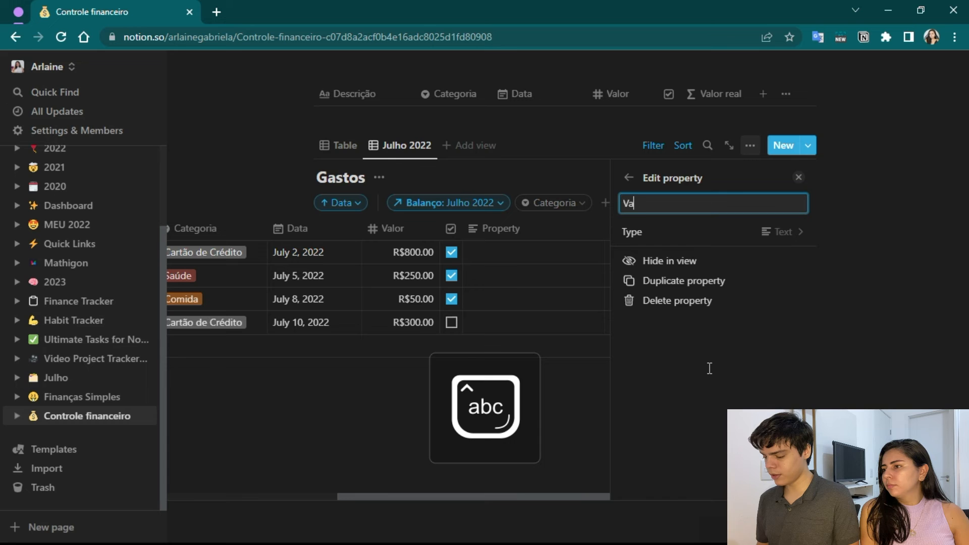
{"action": "type", "text": "lor real"}
{"action": "left_click", "coordinate": [774, 236]}
{"action": "scroll", "coordinate": [682, 392], "scroll_direction": "down", "scroll_amount": 2}
{"action": "left_click", "coordinate": [662, 401]}
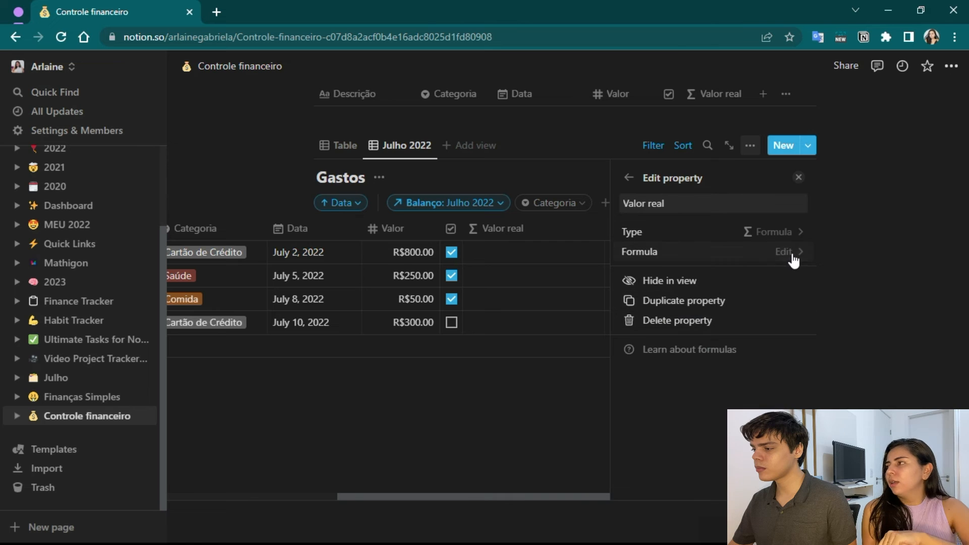
Set the Valor real formula in Gastos to if(prop("Status") == true, prop("Valor"), 0) by pasting the copied formula.
{"action": "left_click", "coordinate": [787, 252]}
{"action": "type", "text": "if(prop(\"Status\") == true, prop(\"Valor\"), 0)"}
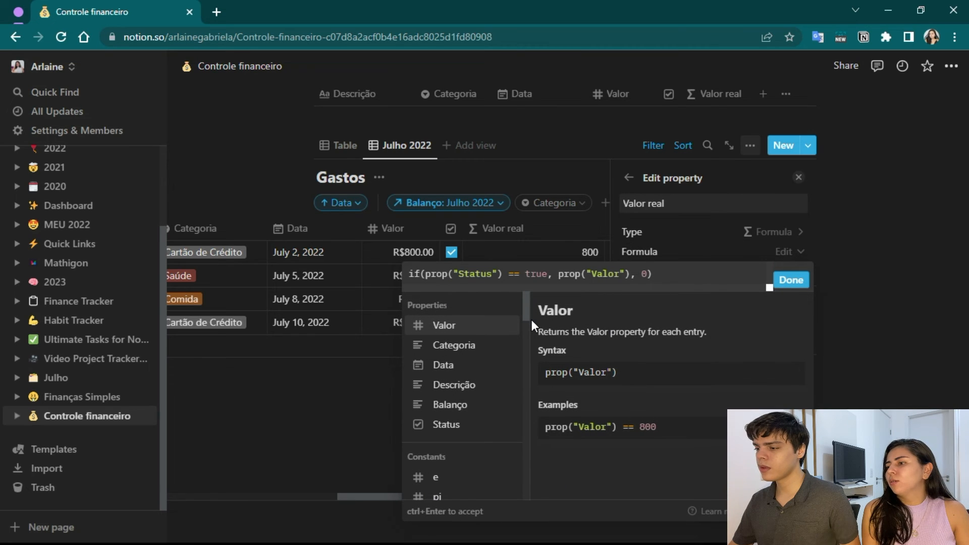
{"action": "left_click", "coordinate": [791, 281]}
{"action": "left_click", "coordinate": [800, 178]}
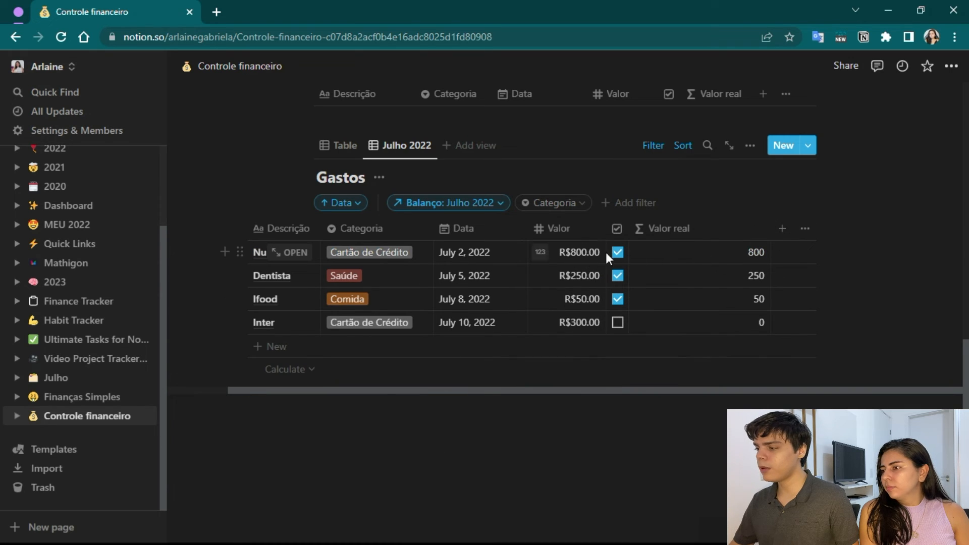
Format the Valor real column of Gastos as Real currency and tick the Status of the July 10 Inter expense as a test.
{"action": "left_click", "coordinate": [651, 258]}
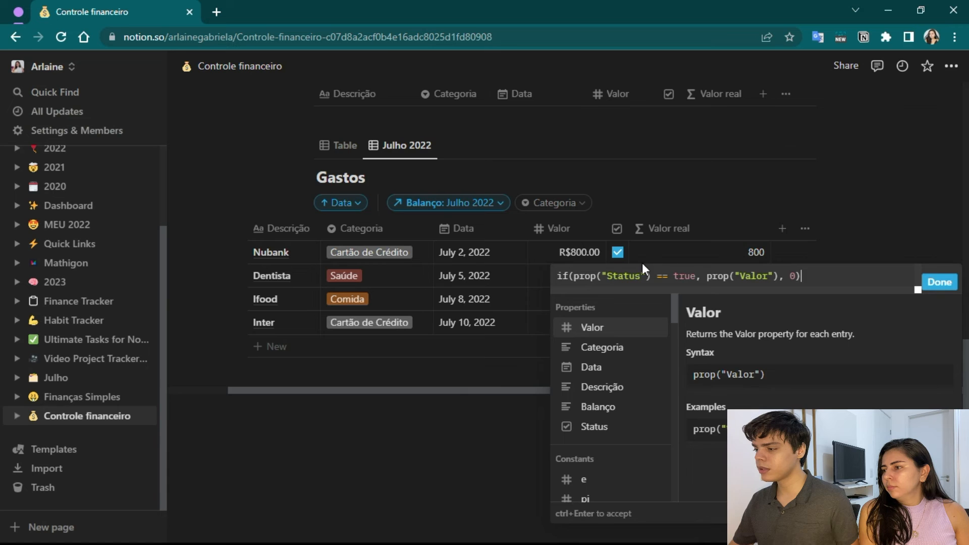
{"action": "left_click", "coordinate": [935, 277]}
{"action": "left_click", "coordinate": [642, 252]}
{"action": "type", "text": "re"}
{"action": "left_click", "coordinate": [538, 308]}
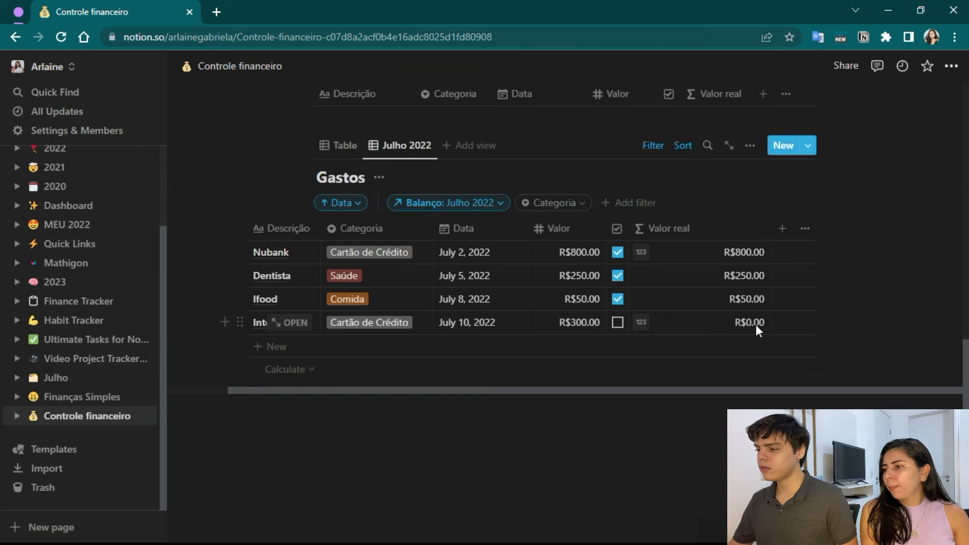
{"action": "left_click", "coordinate": [618, 321]}
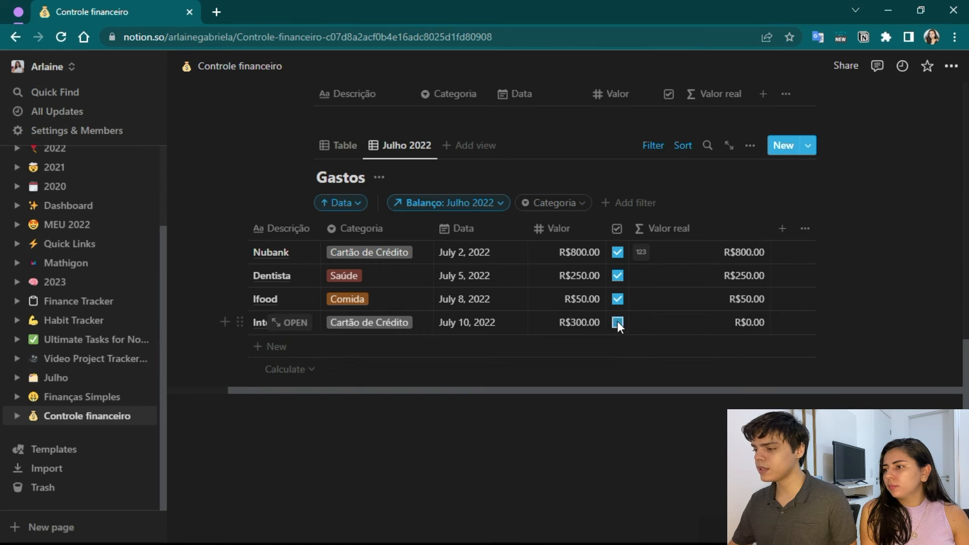
Change the Total Gastos rollup in Balanço to use the Valor real property of Gastos, calculated as Sum.
{"action": "scroll", "coordinate": [660, 372], "scroll_direction": "up", "scroll_amount": 10}
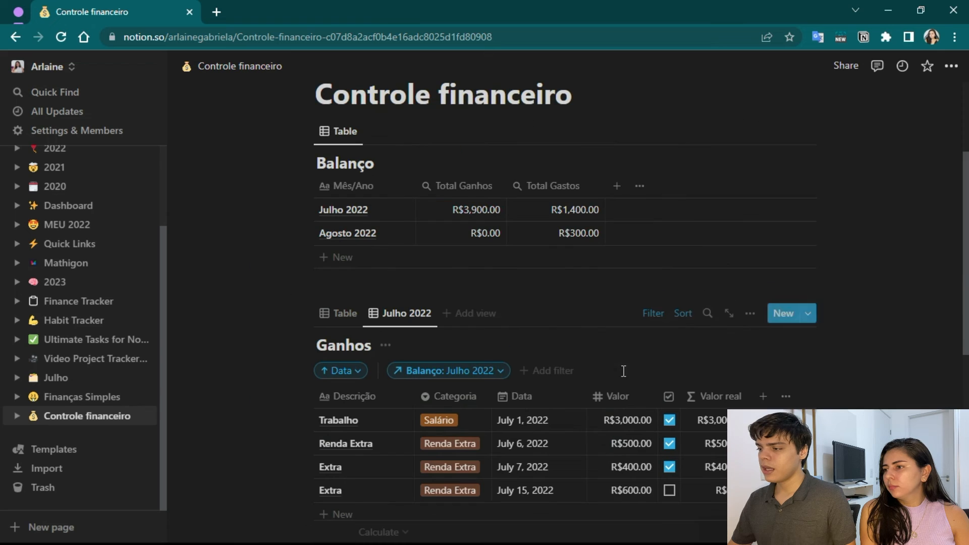
{"action": "left_click", "coordinate": [568, 188]}
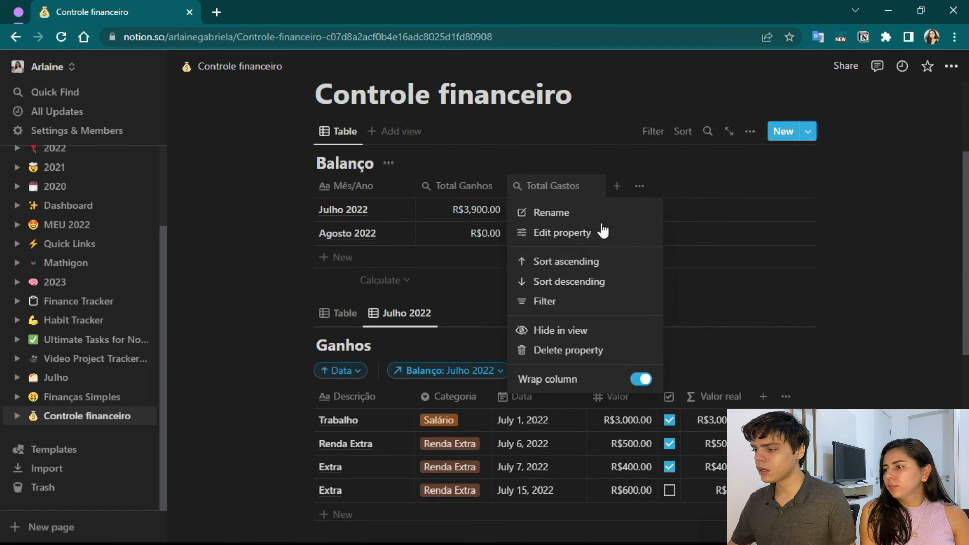
{"action": "left_click", "coordinate": [552, 233]}
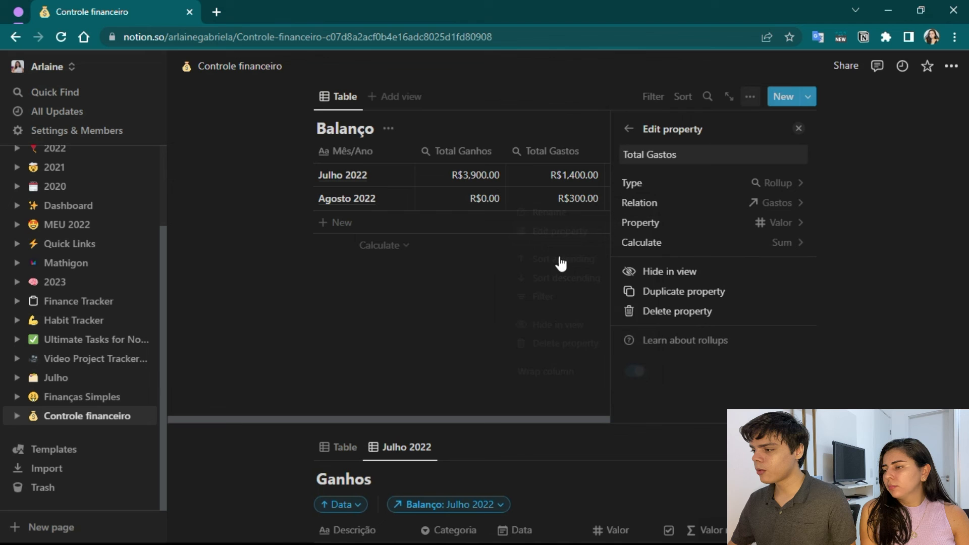
{"action": "left_click", "coordinate": [781, 232]}
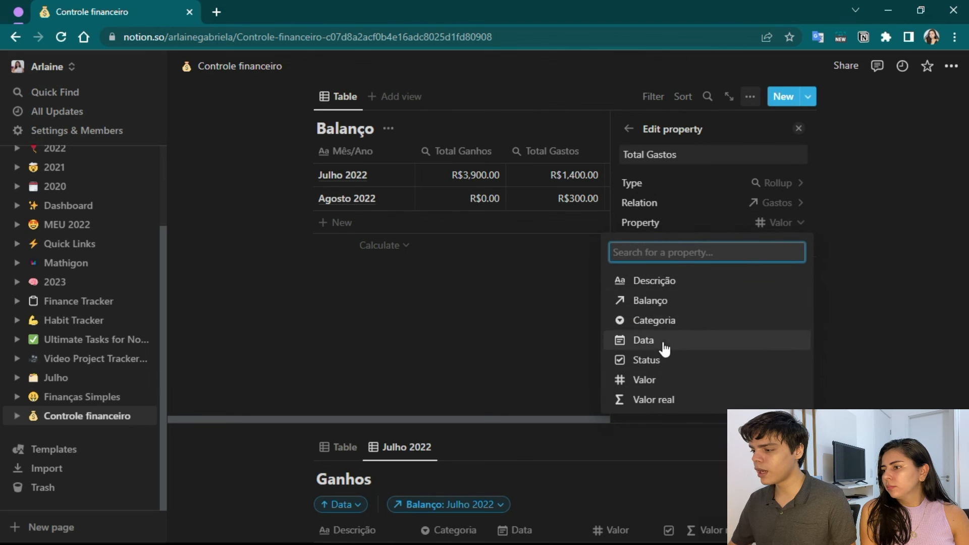
{"action": "left_click", "coordinate": [661, 400]}
{"action": "left_click", "coordinate": [760, 242]}
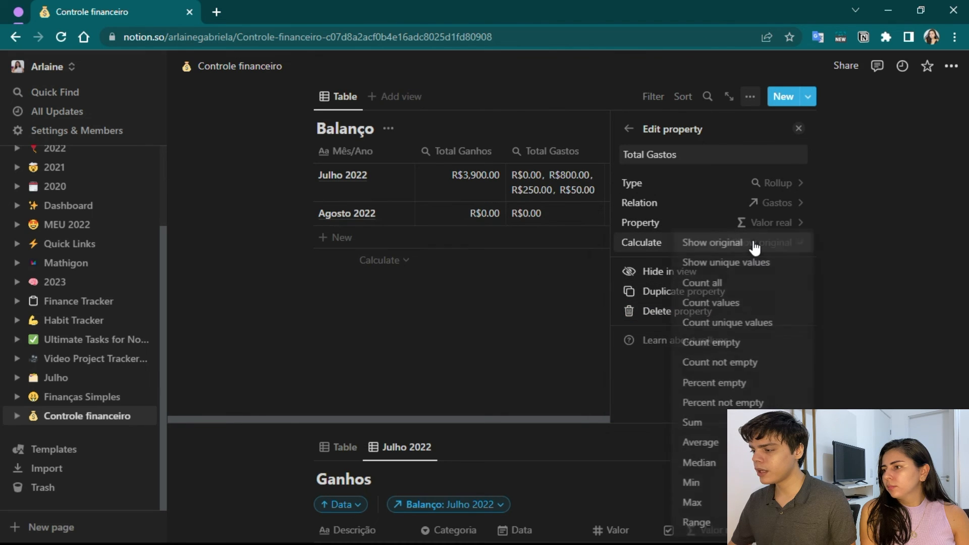
{"action": "left_click", "coordinate": [704, 427]}
{"action": "key", "text": "Escape"}
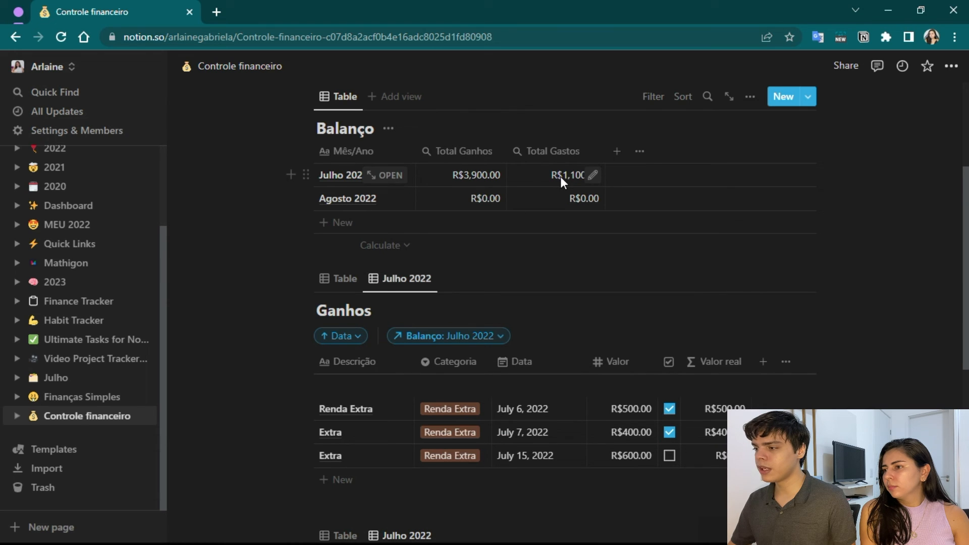
Test July's Total Gastos in Balanço by ticking and unticking the Status of the July 10 Inter expense in Gastos.
{"action": "scroll", "coordinate": [567, 179], "scroll_direction": "down", "scroll_amount": 8}
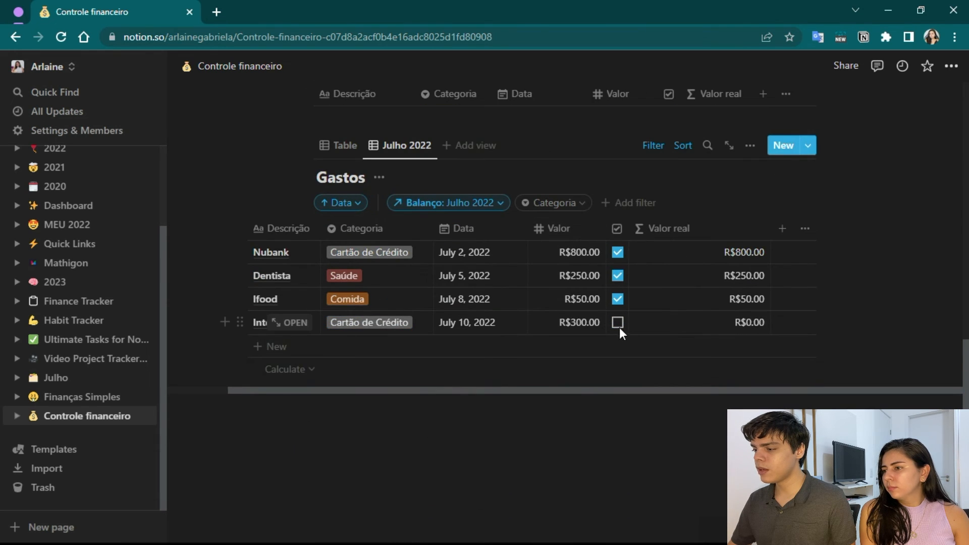
{"action": "left_click", "coordinate": [618, 323]}
{"action": "scroll", "coordinate": [589, 368], "scroll_direction": "up", "scroll_amount": 8}
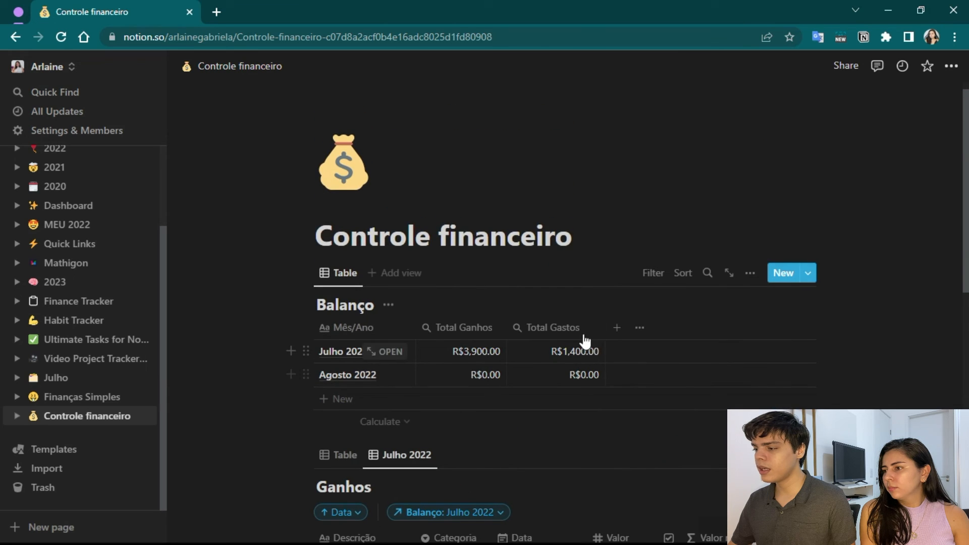
{"action": "scroll", "coordinate": [555, 343], "scroll_direction": "down", "scroll_amount": 8}
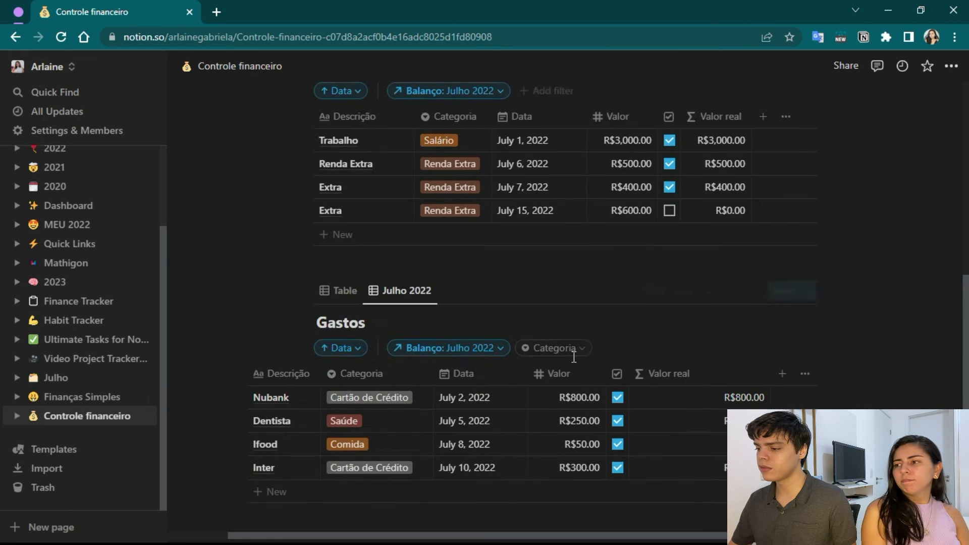
{"action": "left_click", "coordinate": [617, 464]}
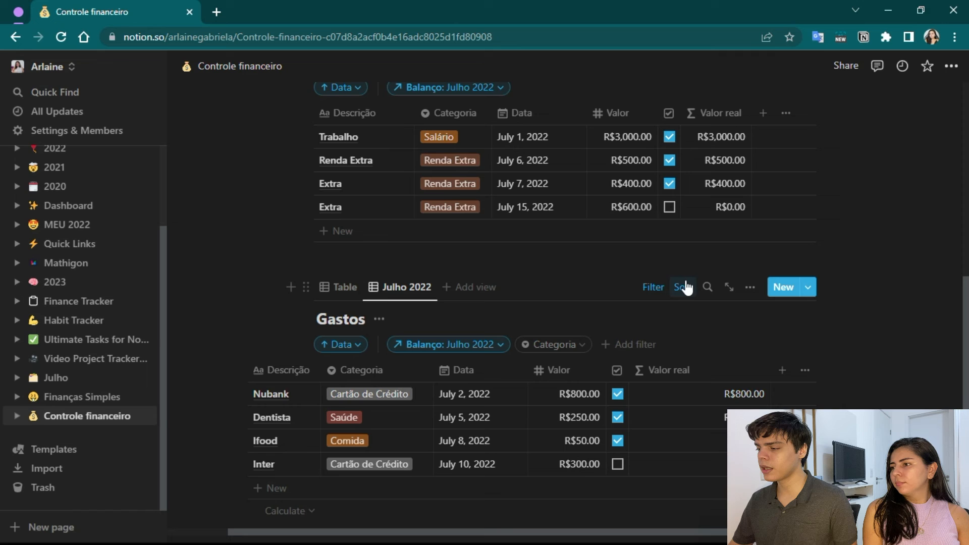
{"action": "scroll", "coordinate": [665, 324], "scroll_direction": "up", "scroll_amount": 8}
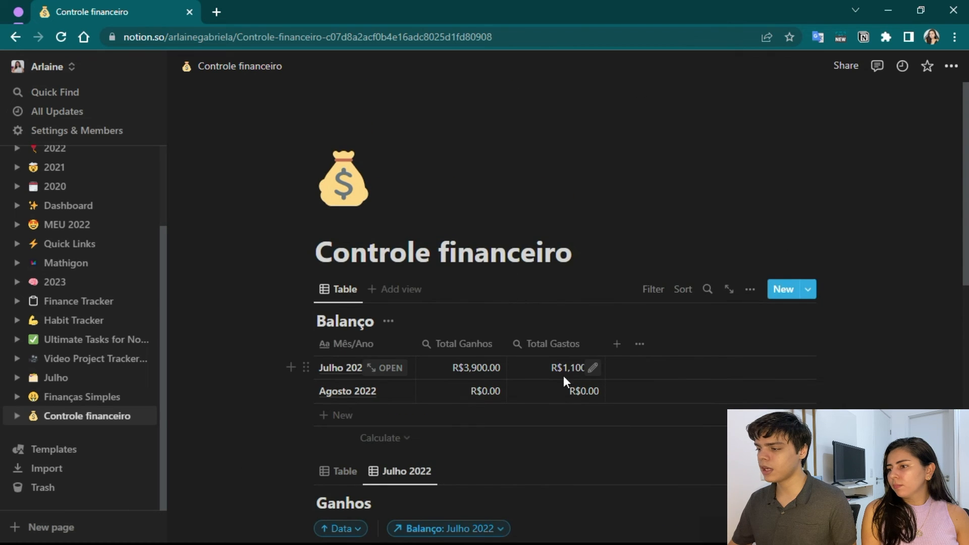
{"action": "scroll", "coordinate": [367, 307], "scroll_direction": "down", "scroll_amount": 6}
{"action": "scroll", "coordinate": [381, 353], "scroll_direction": "up", "scroll_amount": 4}
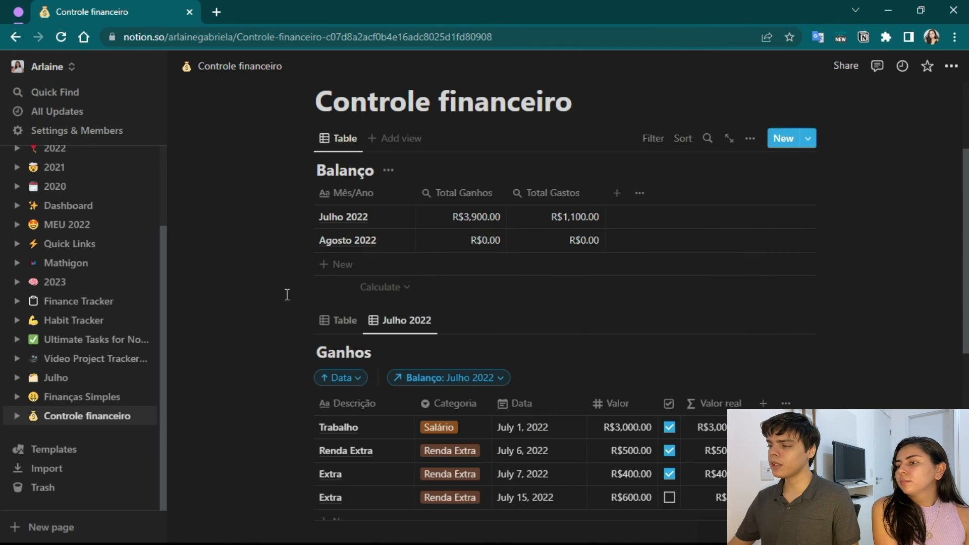
Add a property named "Balanço" of type Formula to the Balanço table.
{"action": "left_click", "coordinate": [618, 195]}
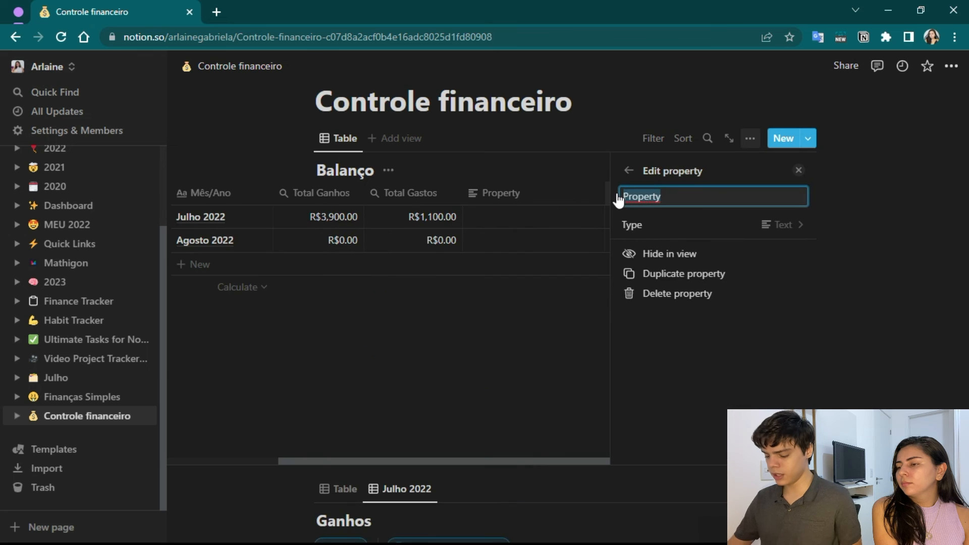
{"action": "type", "text": "Balanço"}
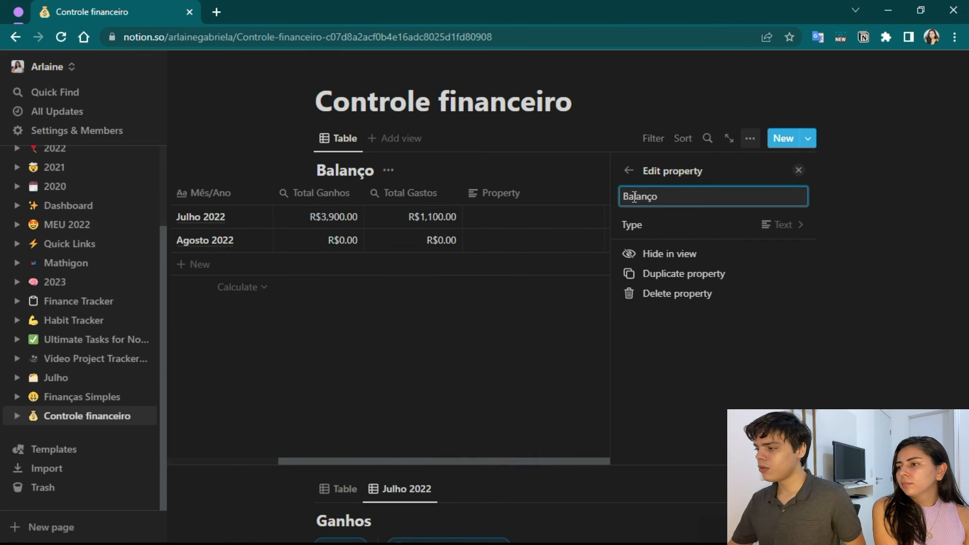
{"action": "left_click", "coordinate": [793, 225]}
{"action": "scroll", "coordinate": [722, 323], "scroll_direction": "down", "scroll_amount": 3}
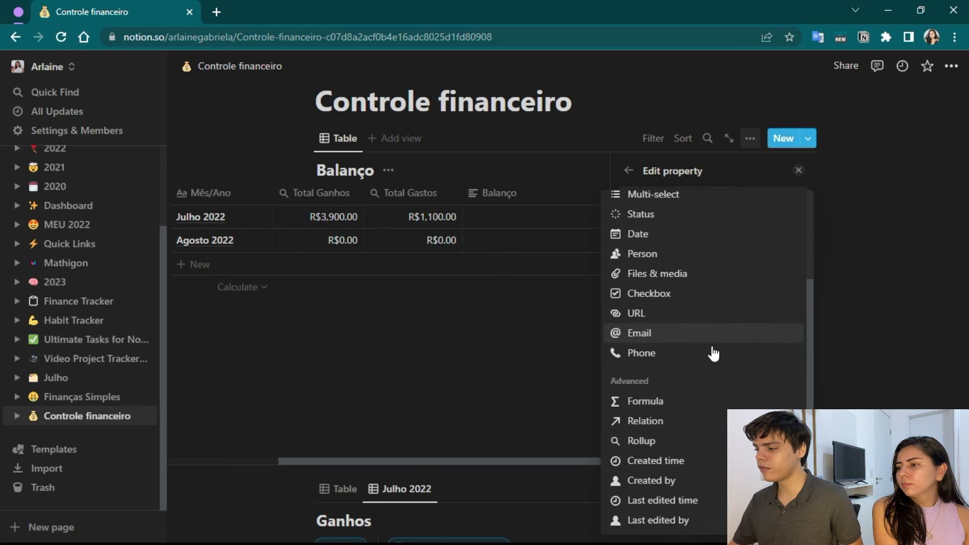
{"action": "left_click", "coordinate": [696, 401]}
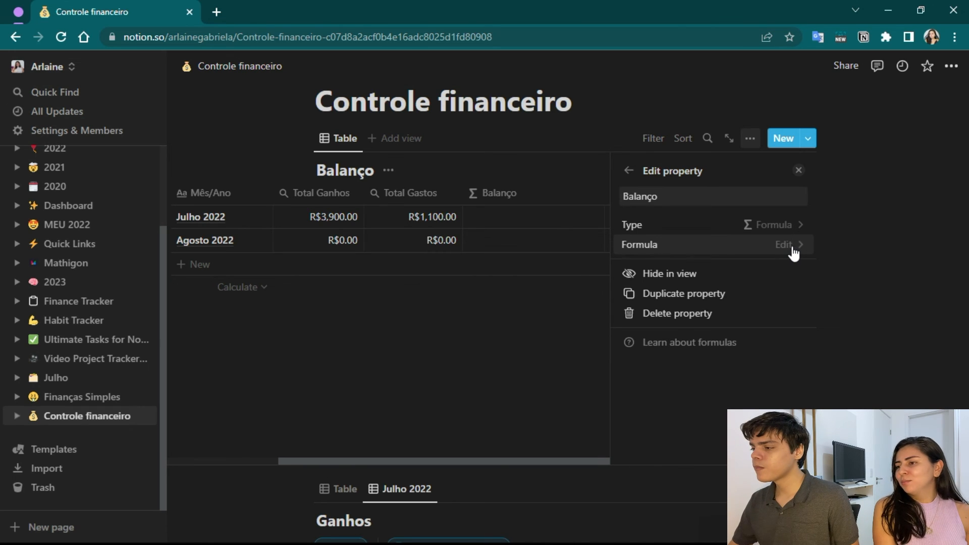
Rename the new formula property in the Balanço table as "Saldo".
{"action": "left_click", "coordinate": [675, 199]}
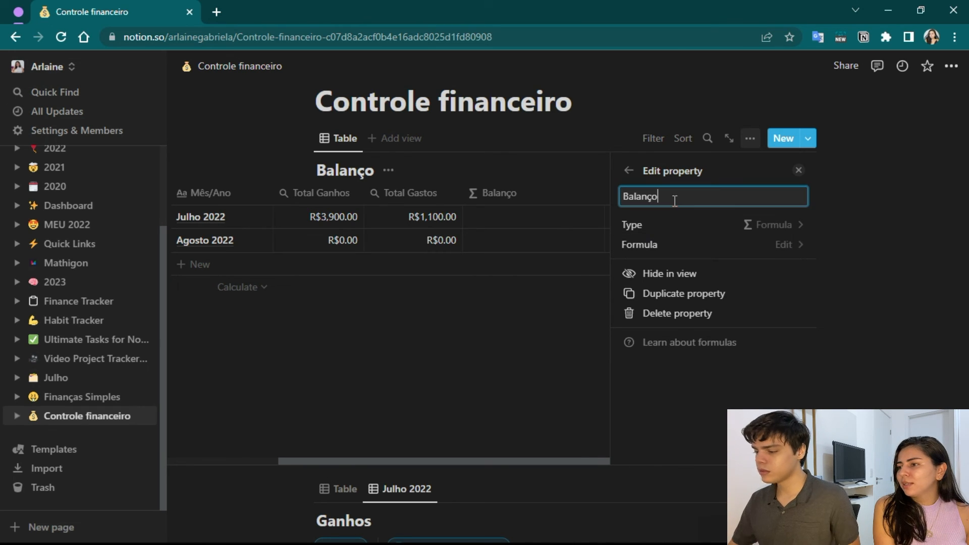
{"action": "key", "text": "ctrl+a"}
{"action": "type", "text": "Saldo"}
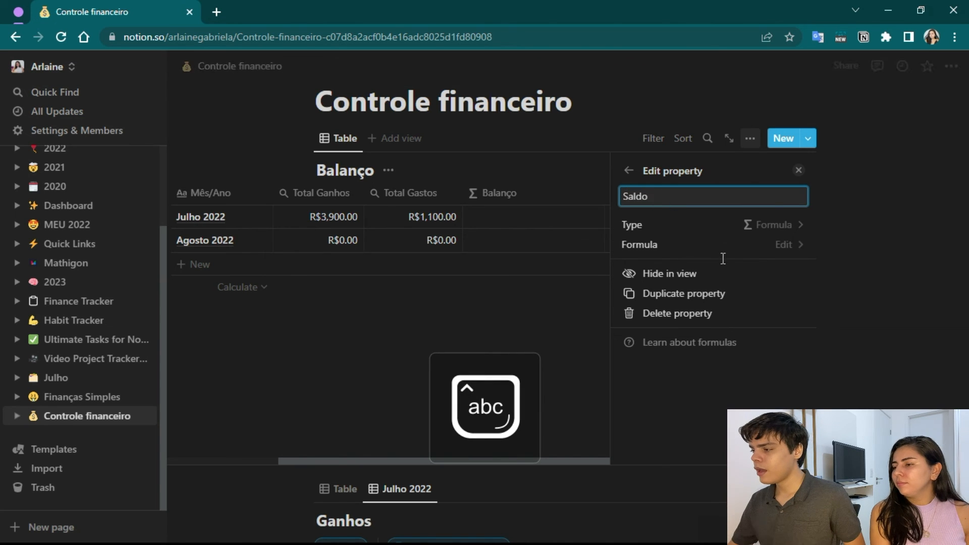
Set the Saldo formula in Balanço to prop("Total Ganhos") - prop("Total Gastos") and close the property settings.
{"action": "left_click", "coordinate": [789, 247]}
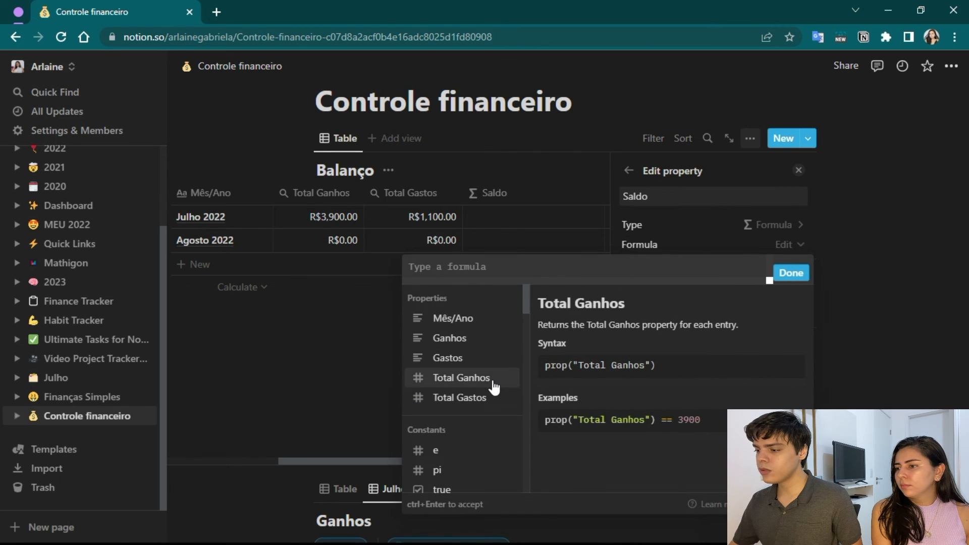
{"action": "left_click", "coordinate": [479, 384]}
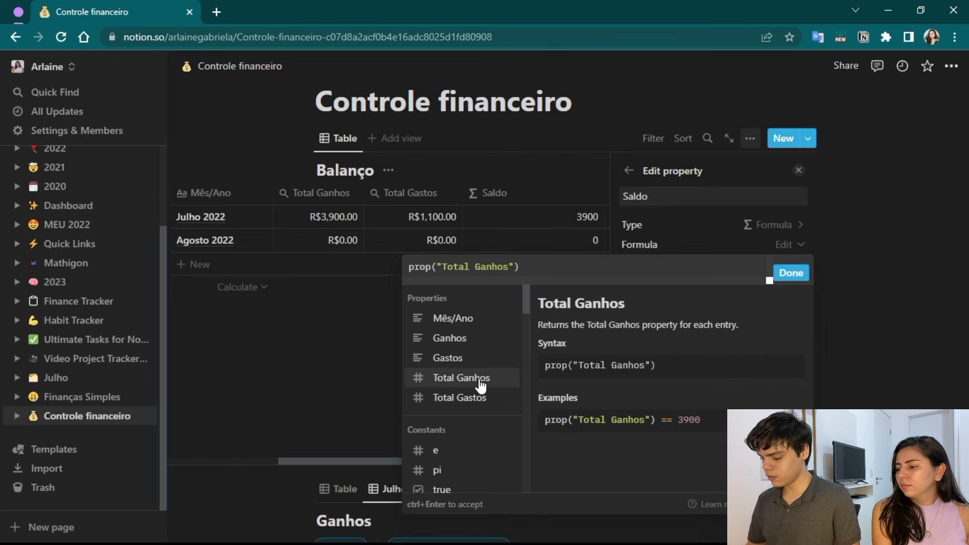
{"action": "type", "text": "-"}
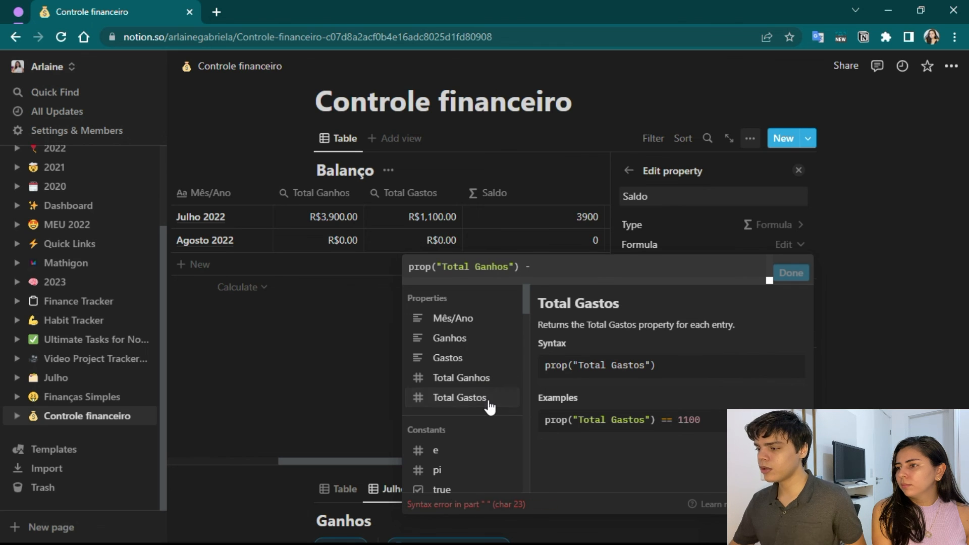
{"action": "left_click", "coordinate": [488, 399]}
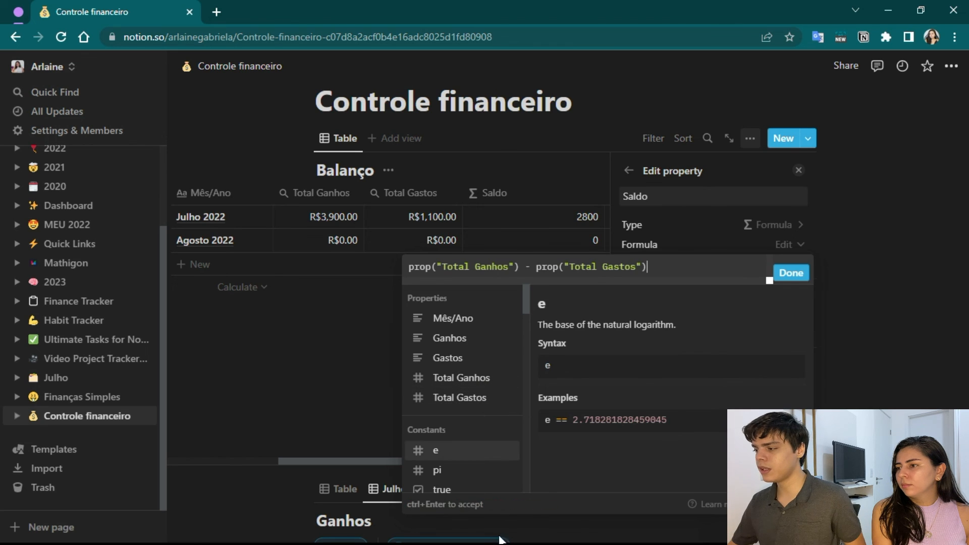
{"action": "left_click", "coordinate": [790, 273]}
{"action": "left_click", "coordinate": [800, 171]}
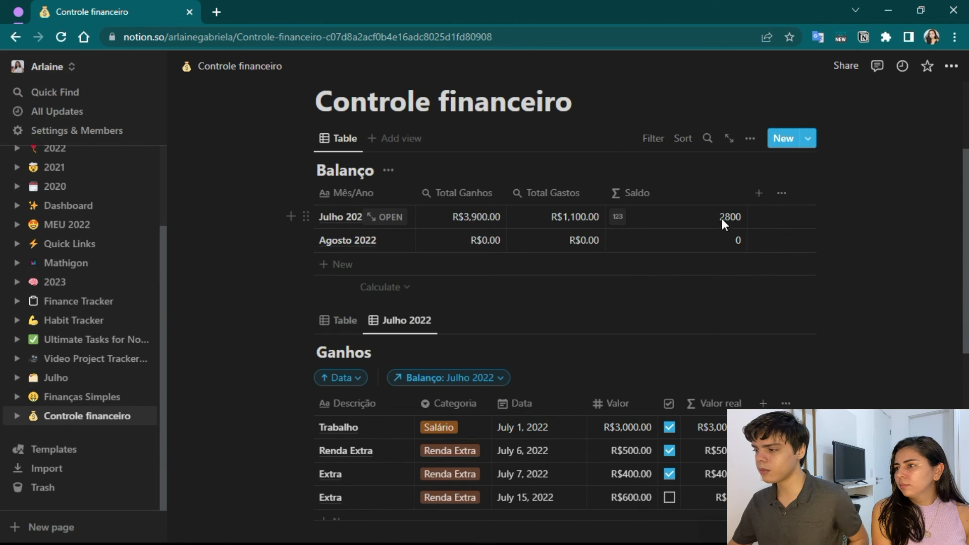
Set the number format of the Saldo property in the Balanço table to Real.
{"action": "left_click", "coordinate": [619, 218]}
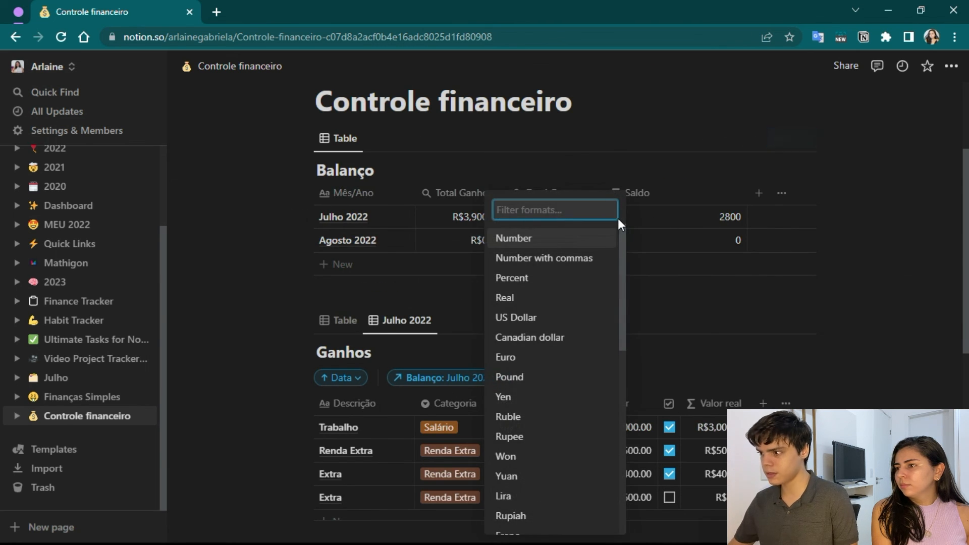
{"action": "type", "text": "re"}
{"action": "left_click", "coordinate": [521, 277]}
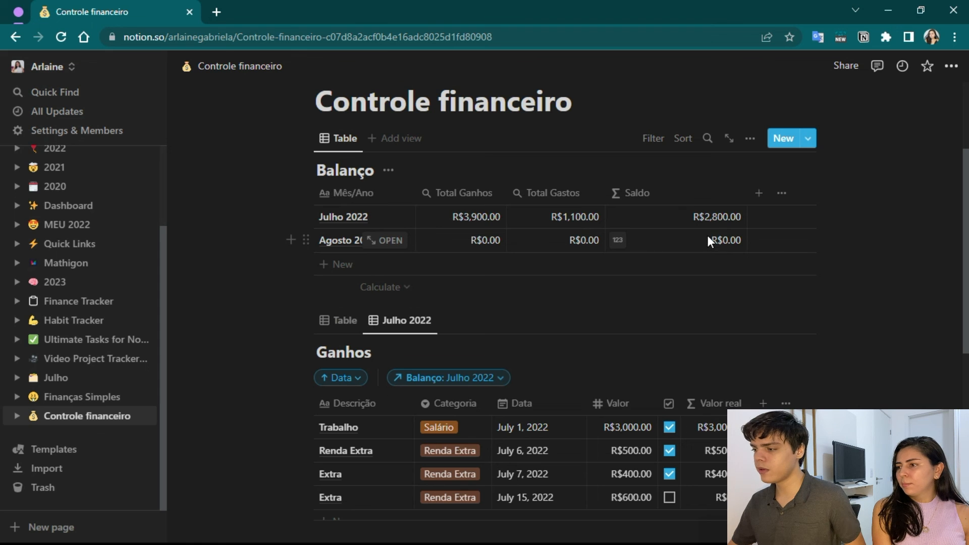
Test July's Saldo in Balanço by ticking the July 15 Extra income in Ganhos and the July 10 Inter expense in Gastos.
{"action": "scroll", "coordinate": [692, 237], "scroll_direction": "down", "scroll_amount": 3}
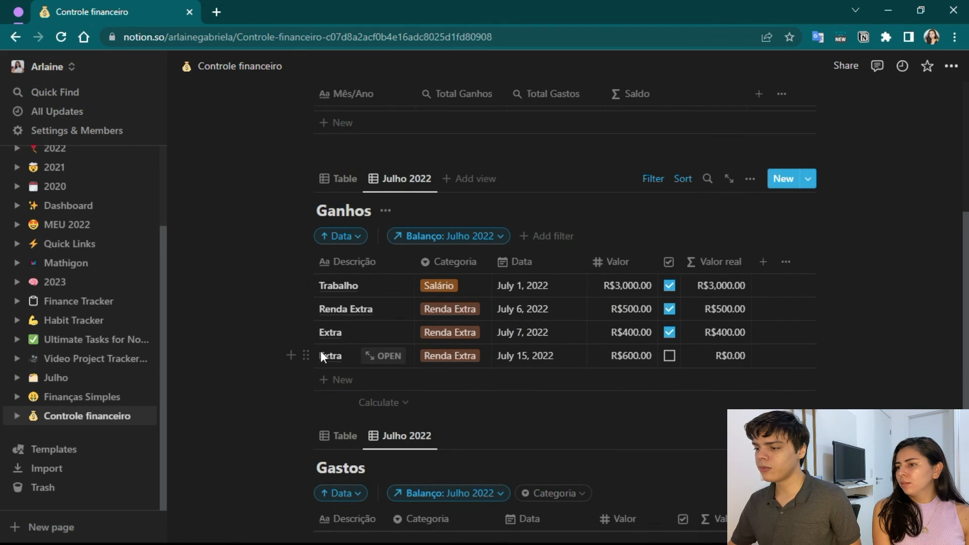
{"action": "left_click", "coordinate": [669, 355]}
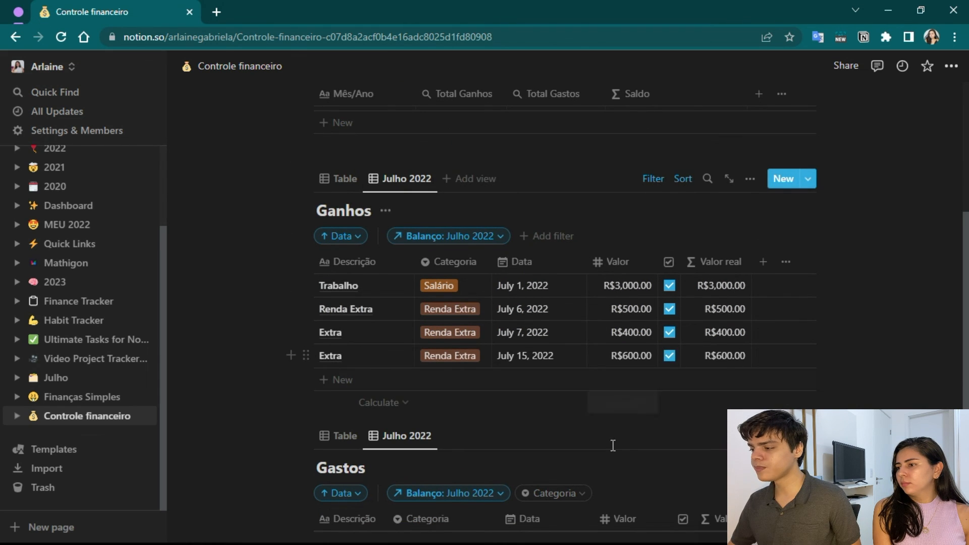
{"action": "scroll", "coordinate": [626, 429], "scroll_direction": "up", "scroll_amount": 5}
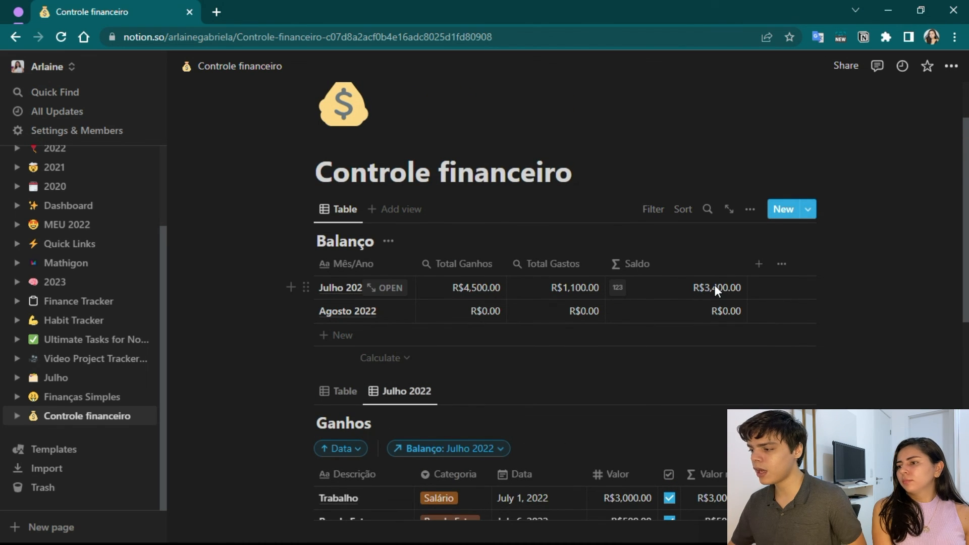
{"action": "scroll", "coordinate": [714, 284], "scroll_direction": "down", "scroll_amount": 10}
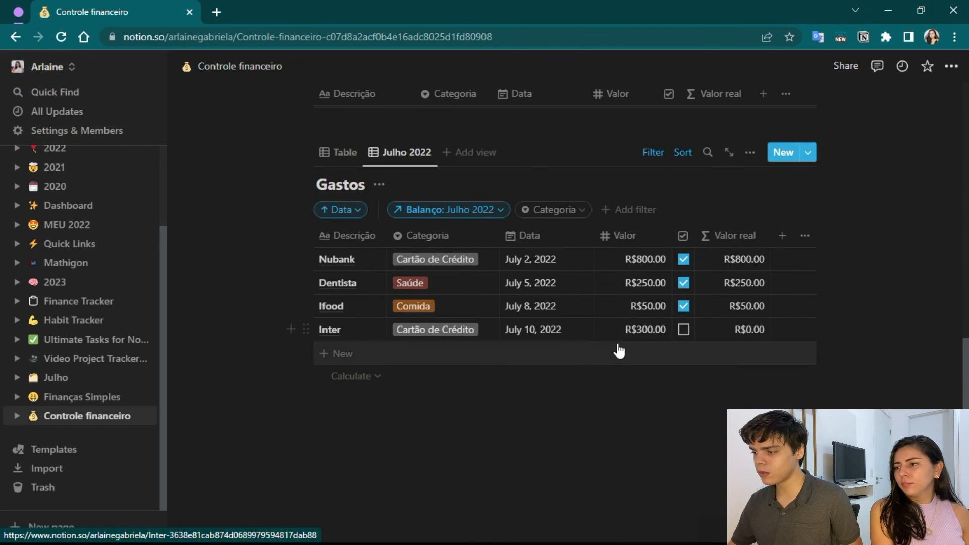
{"action": "left_click", "coordinate": [679, 331]}
{"action": "scroll", "coordinate": [656, 361], "scroll_direction": "up", "scroll_amount": 10}
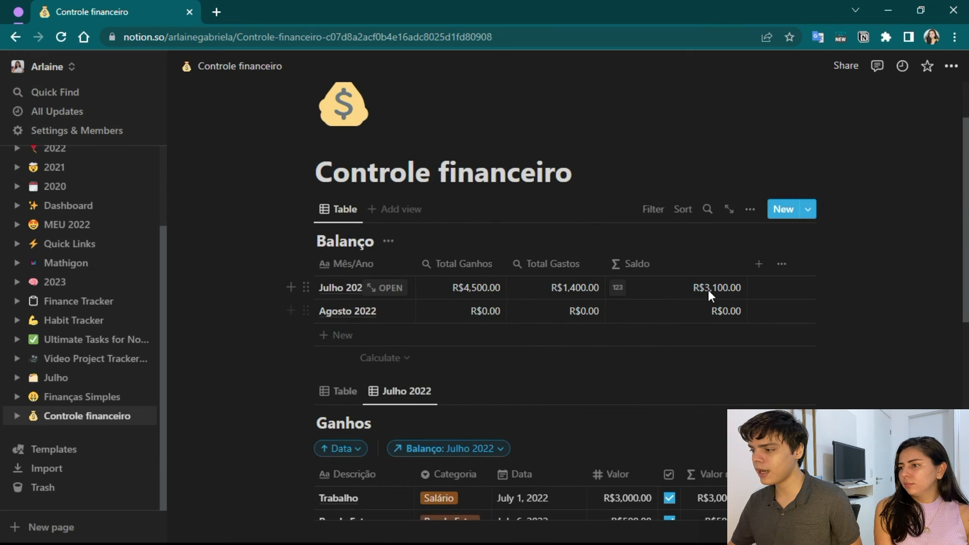
{"action": "scroll", "coordinate": [641, 309], "scroll_direction": "down", "scroll_amount": 2}
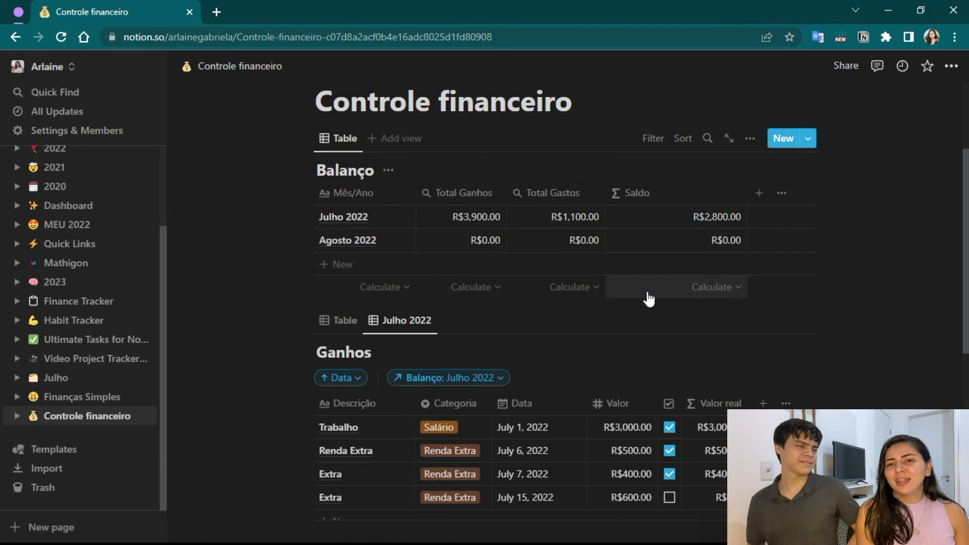